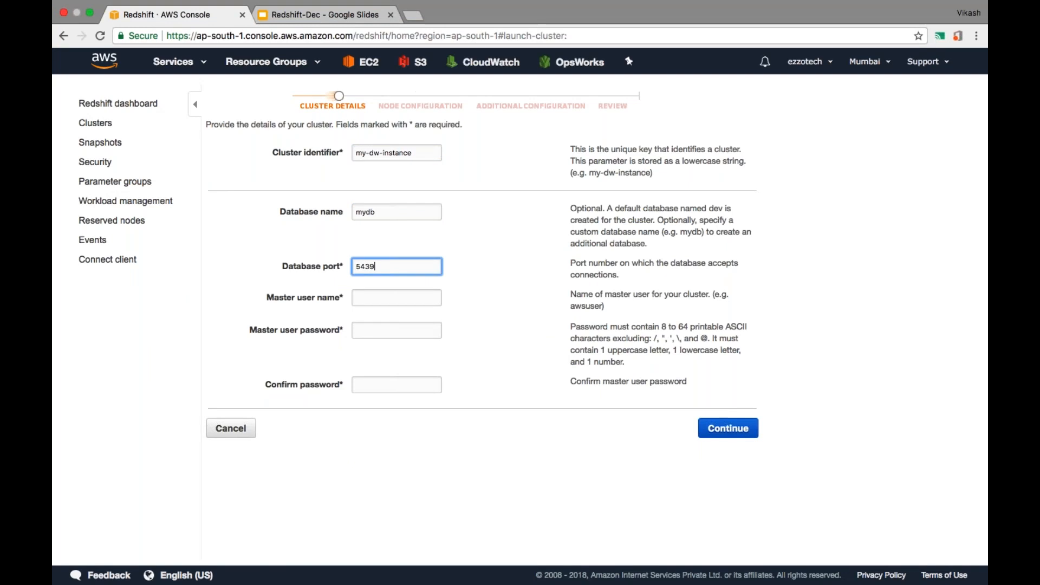
# Set the master user name to admin, enter and confirm the master user password, and continue to the node configuration.
pyautogui.click(396, 298)
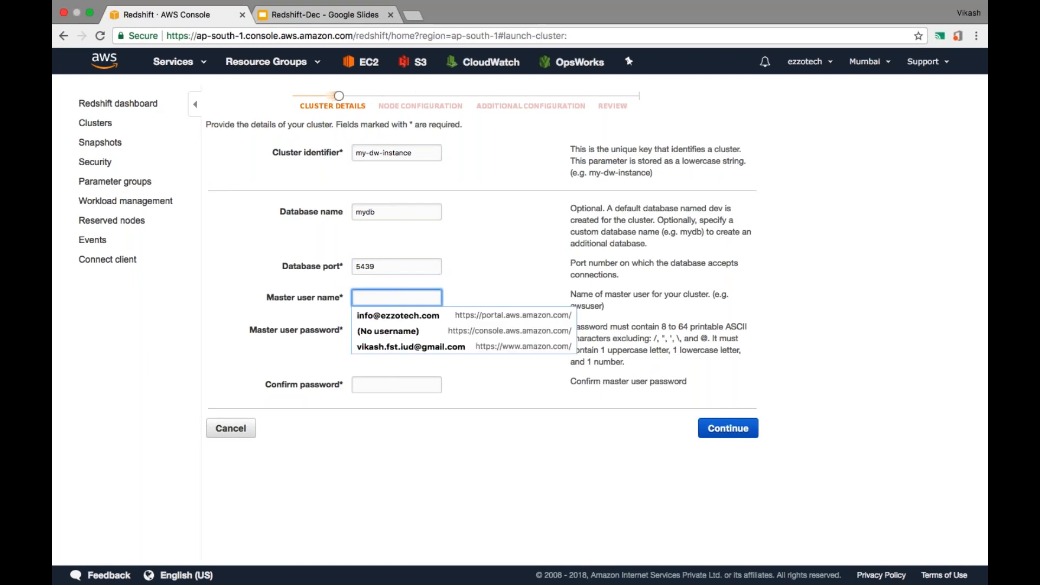
pyautogui.write('admin')
pyautogui.press('Tab')
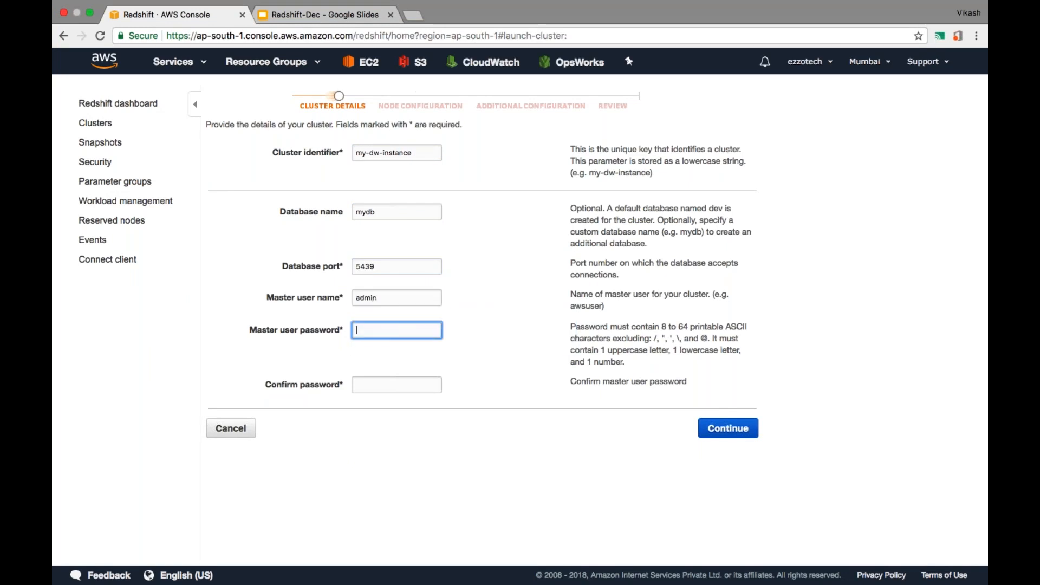
pyautogui.write('•••••••••')
pyautogui.moveTo(572, 327); pyautogui.dragTo(630, 365)
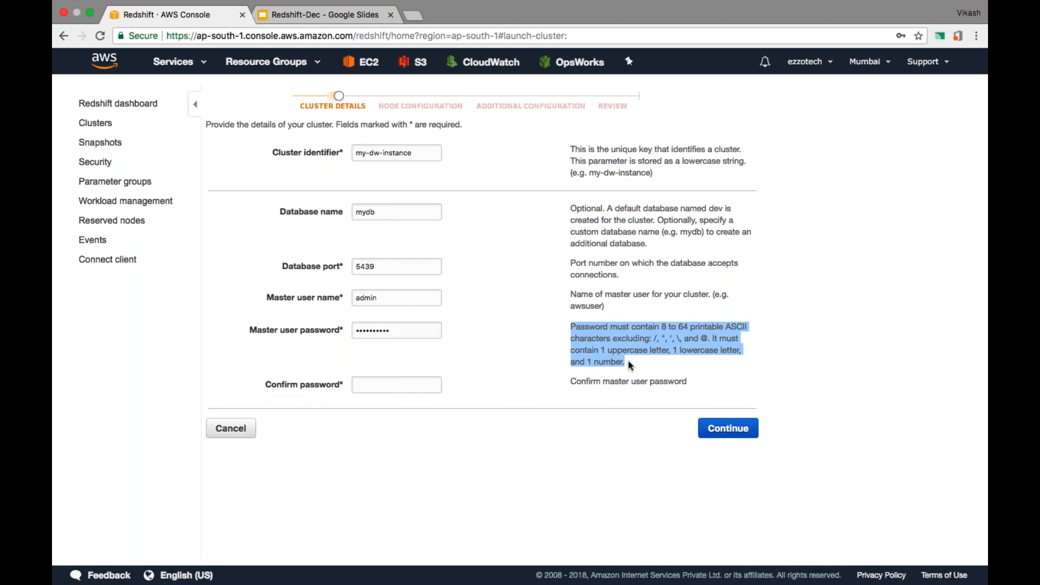
pyautogui.press('Tab')
pyautogui.write('P')
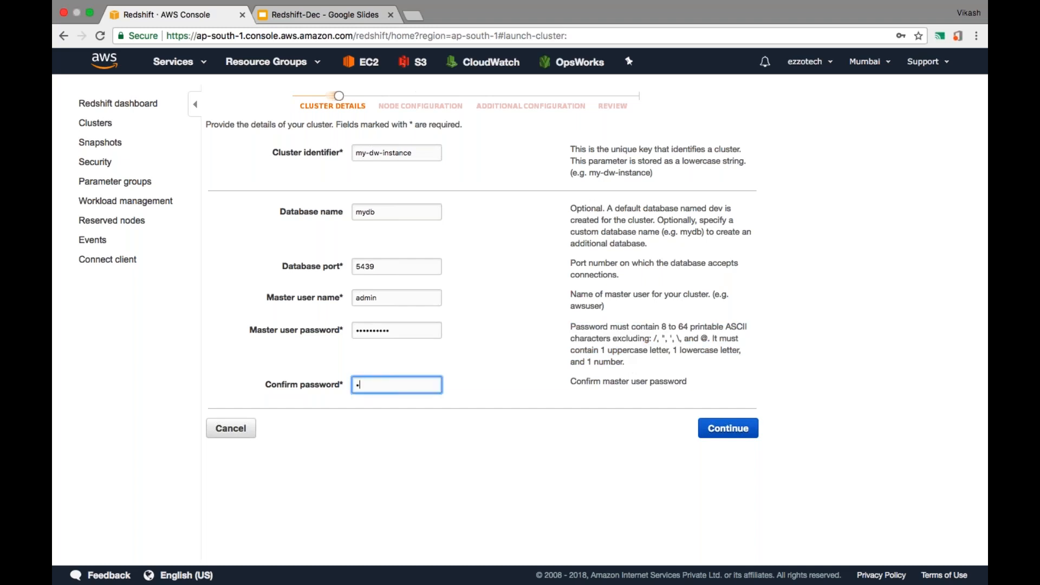
pyautogui.write('•••••••••')
pyautogui.press('Tab')
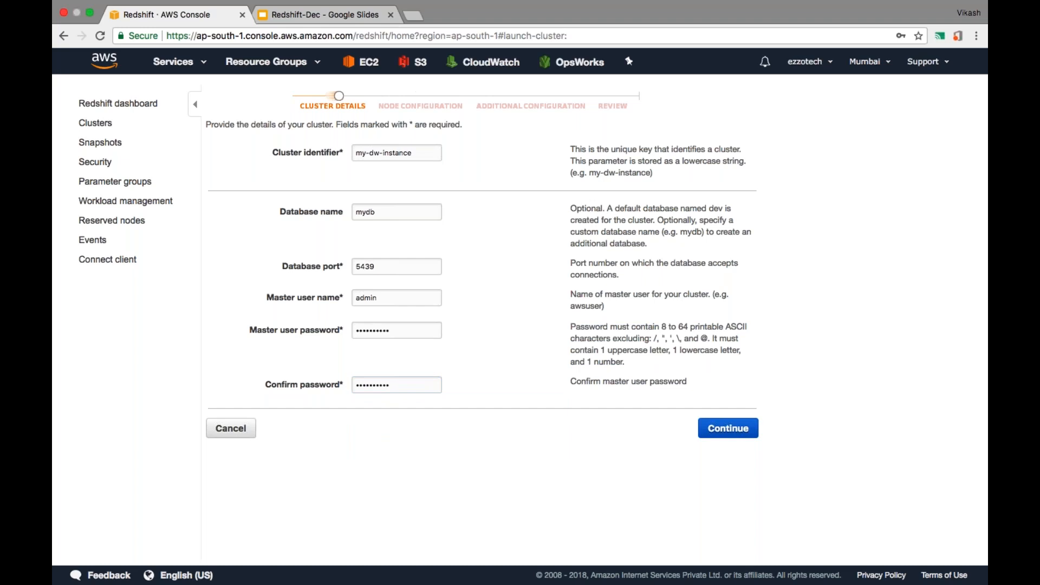
pyautogui.click(723, 431)
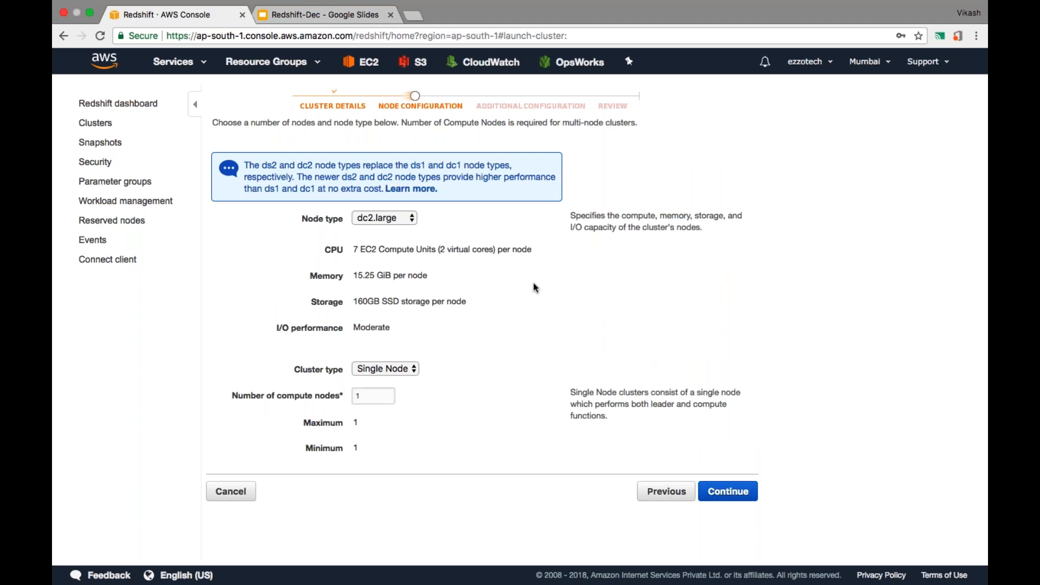
# Look through the available node types and try ds2.8xlarge for the cluster.
pyautogui.click(411, 220)
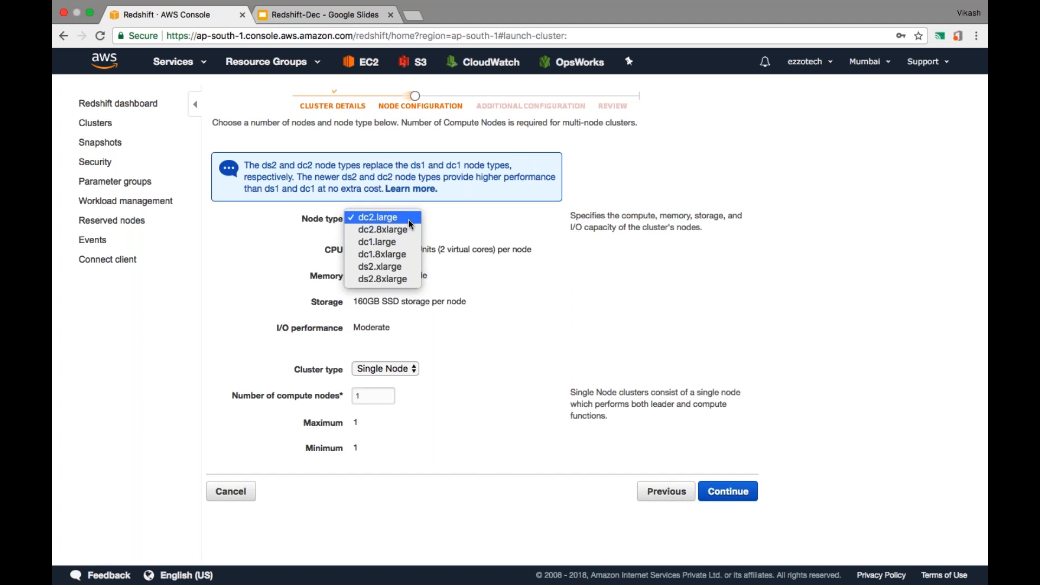
pyautogui.click(409, 220)
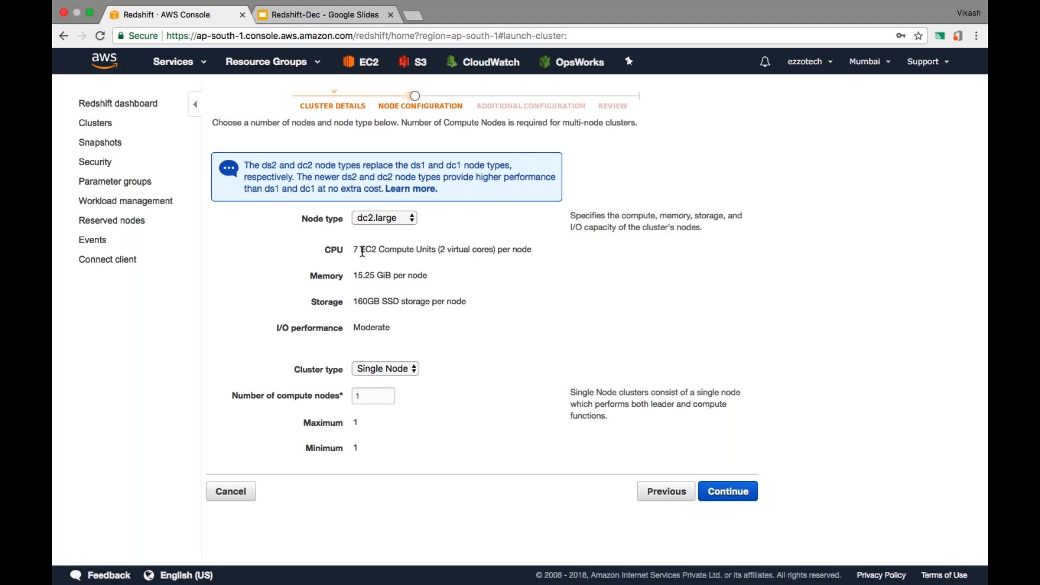
pyautogui.click(409, 217)
pyautogui.press('Escape')
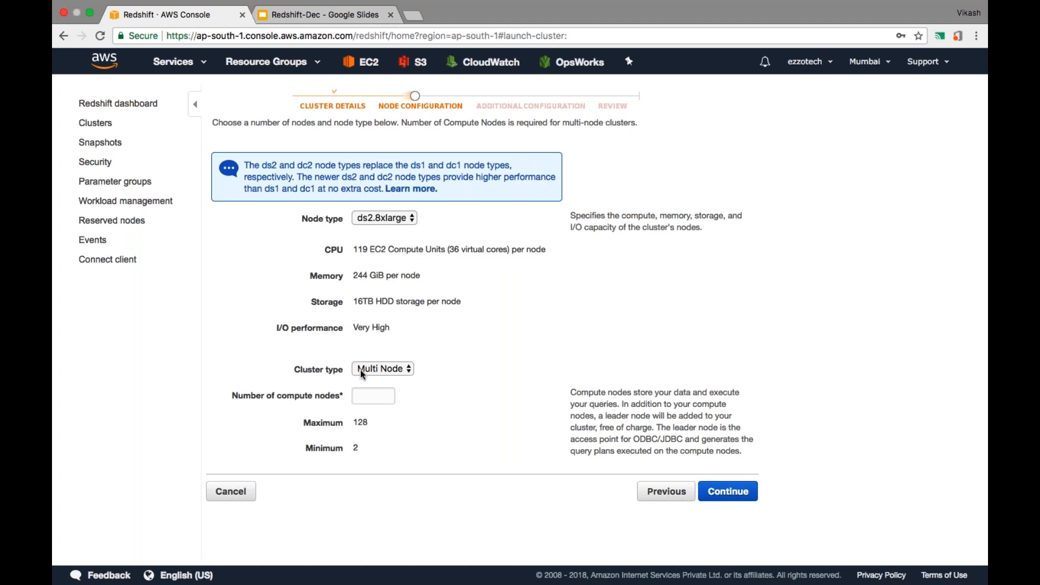
# Try 5 and 128 as the number of compute nodes for the multi-node cluster.
pyautogui.click(360, 396)
pyautogui.write('5')
pyautogui.press('Tab')
pyautogui.doubleClick(364, 396)
pyautogui.press('BackSpace')
pyautogui.write('128')
# Set the node type to dc2.large and continue to the additional configuration.
pyautogui.click(402, 219)
pyautogui.click(388, 157)
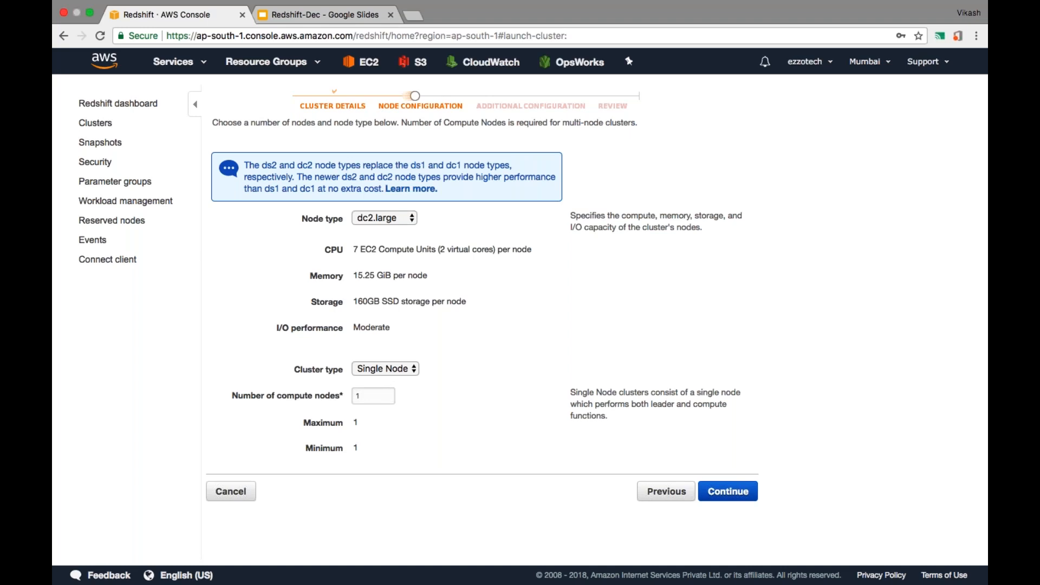
pyautogui.click(728, 492)
# Check the VPC and cluster subnet group choices, and set the availability zone to ap-south-1a.
pyautogui.scroll(-1, 483, 325)
pyautogui.scroll(1, 482, 325)
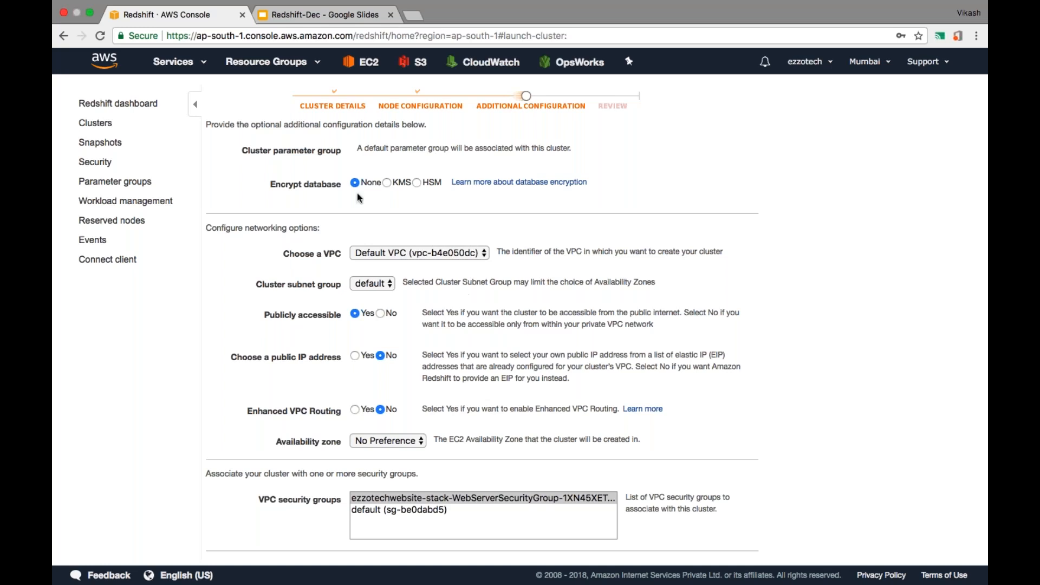
pyautogui.click(380, 257)
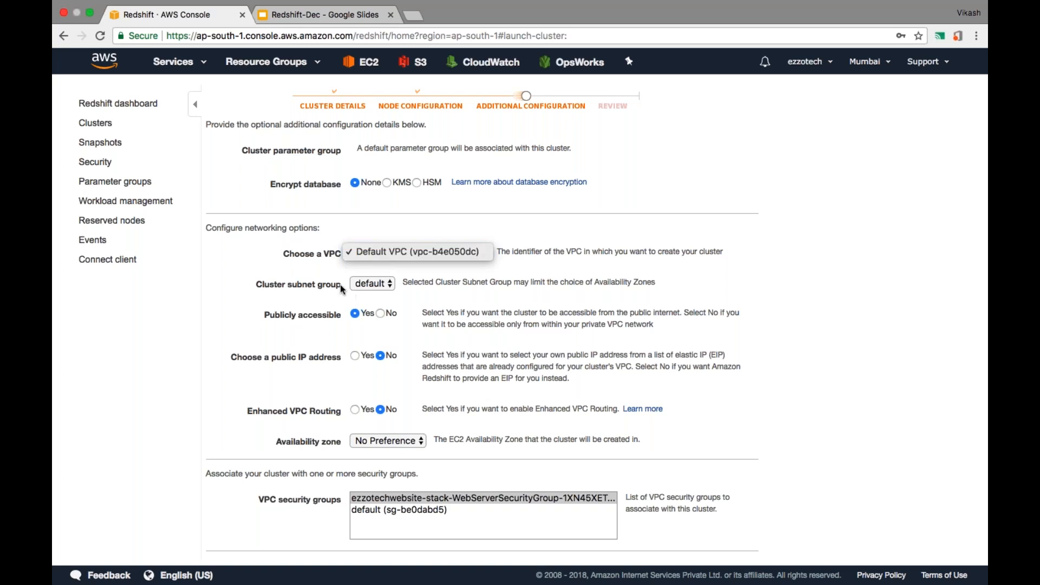
pyautogui.click(373, 284)
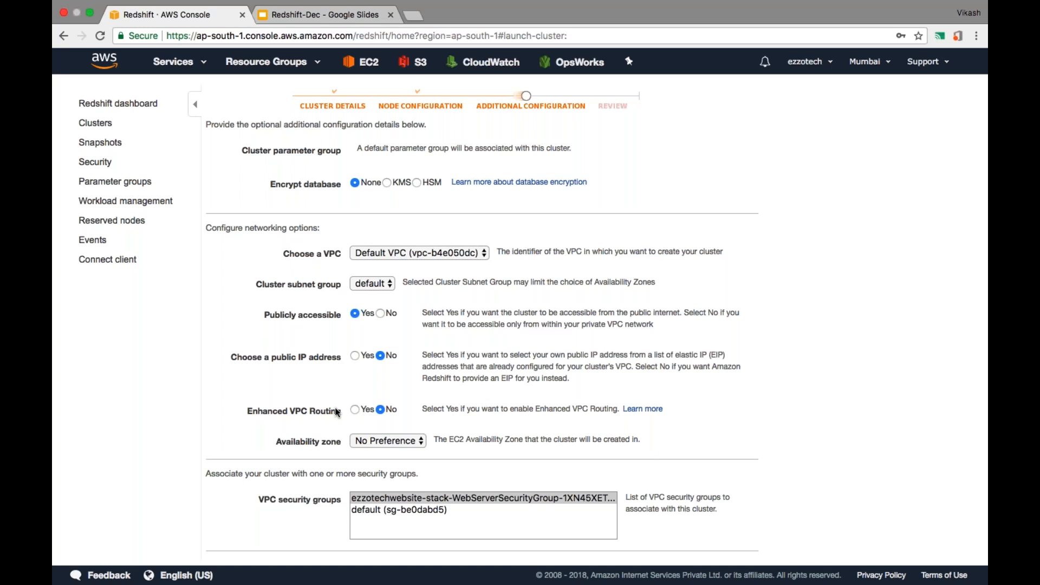
pyautogui.scroll(-4, 337, 413)
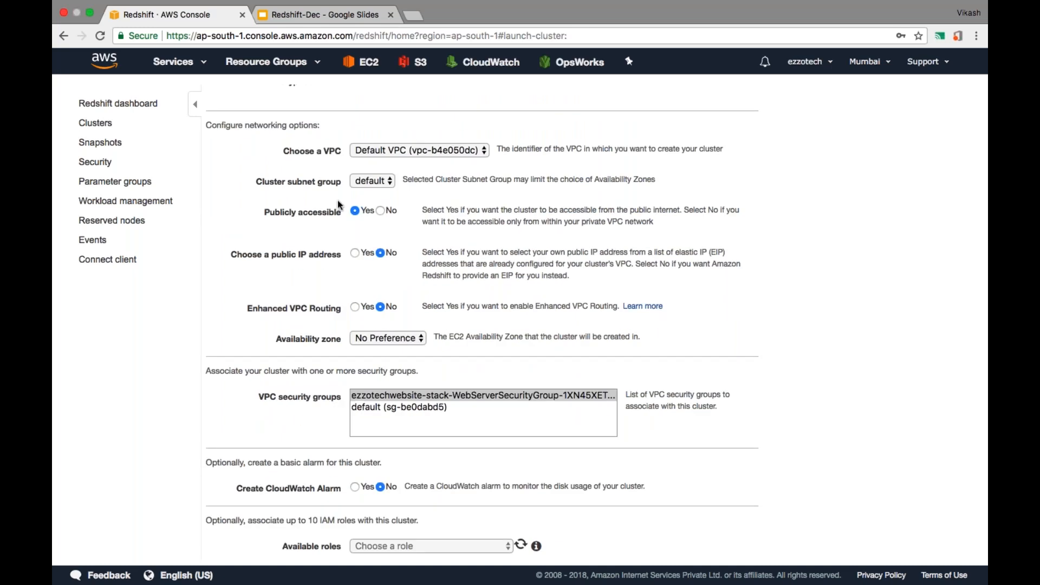
pyautogui.click(413, 338)
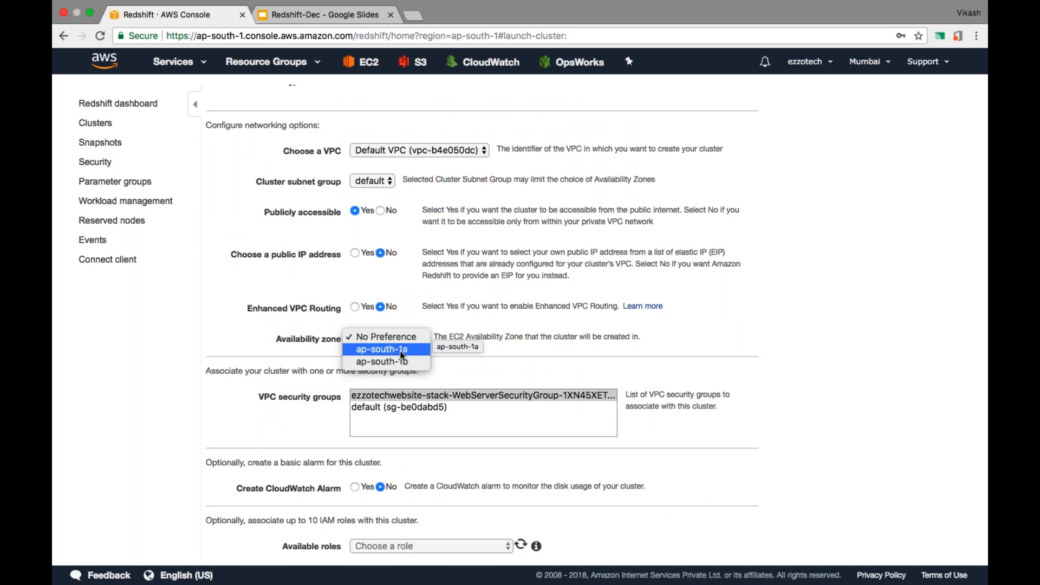
pyautogui.click(400, 350)
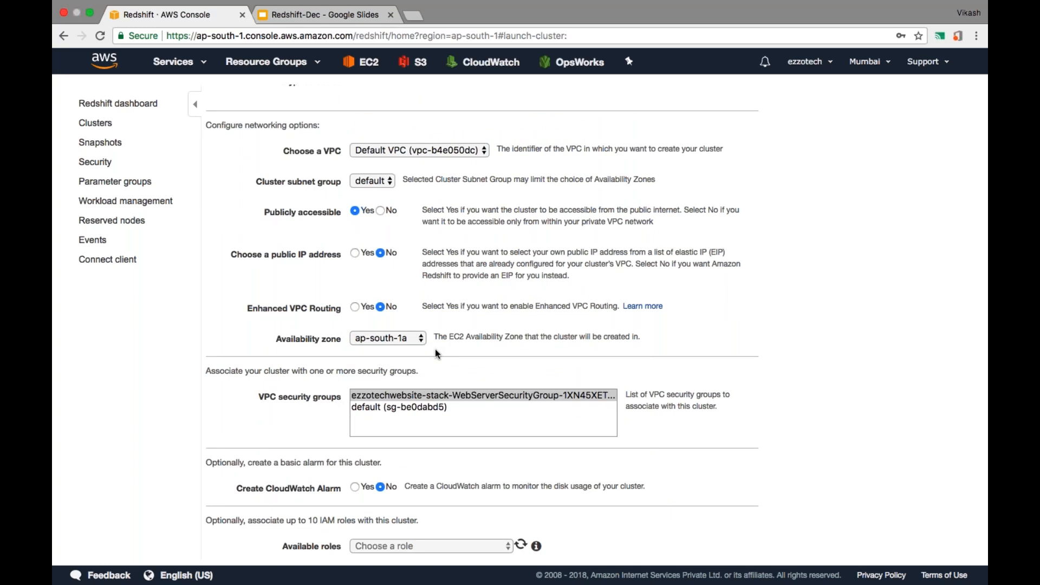
# Associate the default VPC security group with the cluster and continue to the review.
pyautogui.scroll(-2, 435, 353)
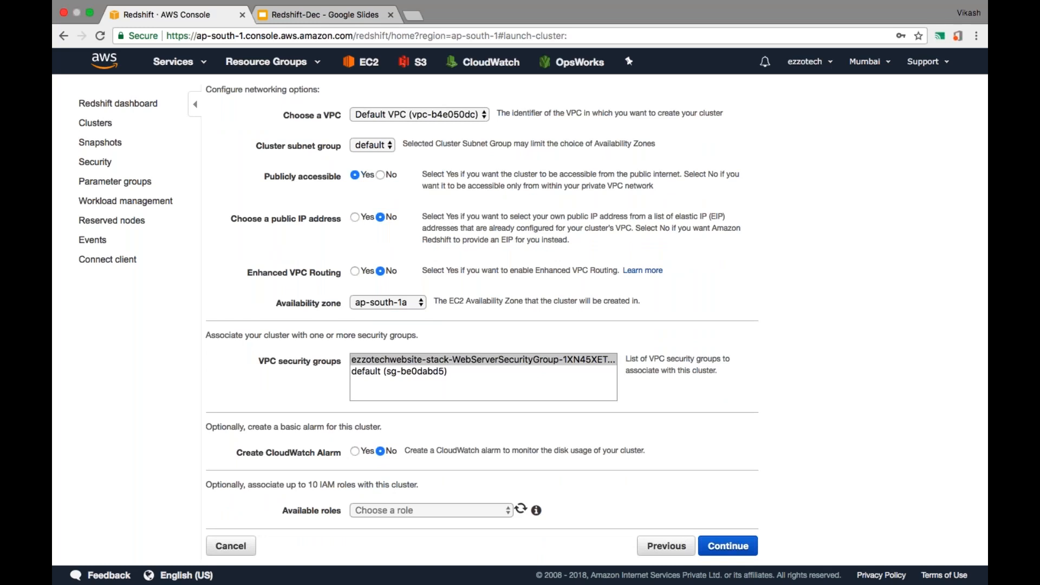
pyautogui.scroll(1, 483, 320)
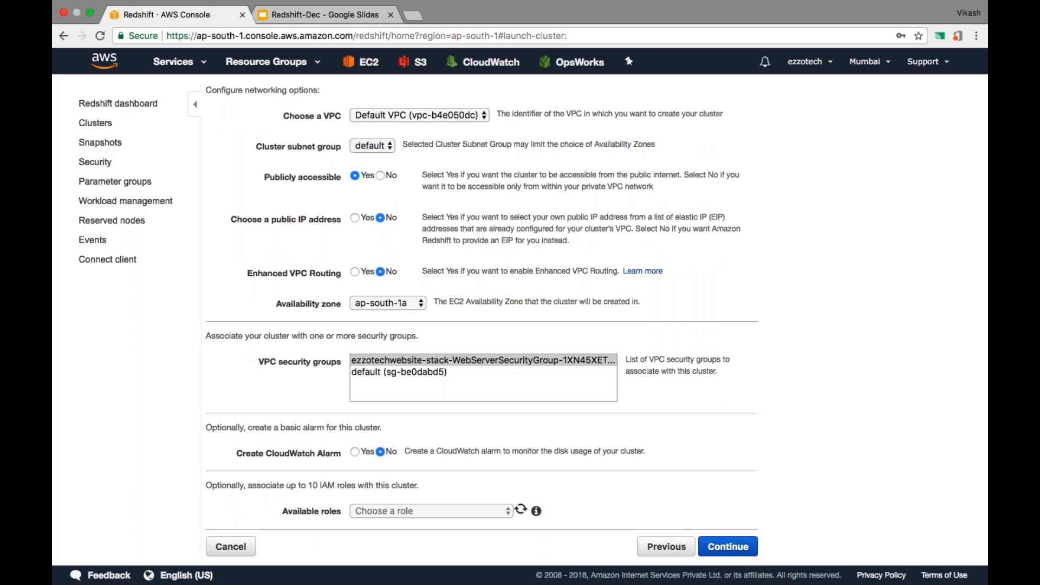
pyautogui.scroll(1, 482, 320)
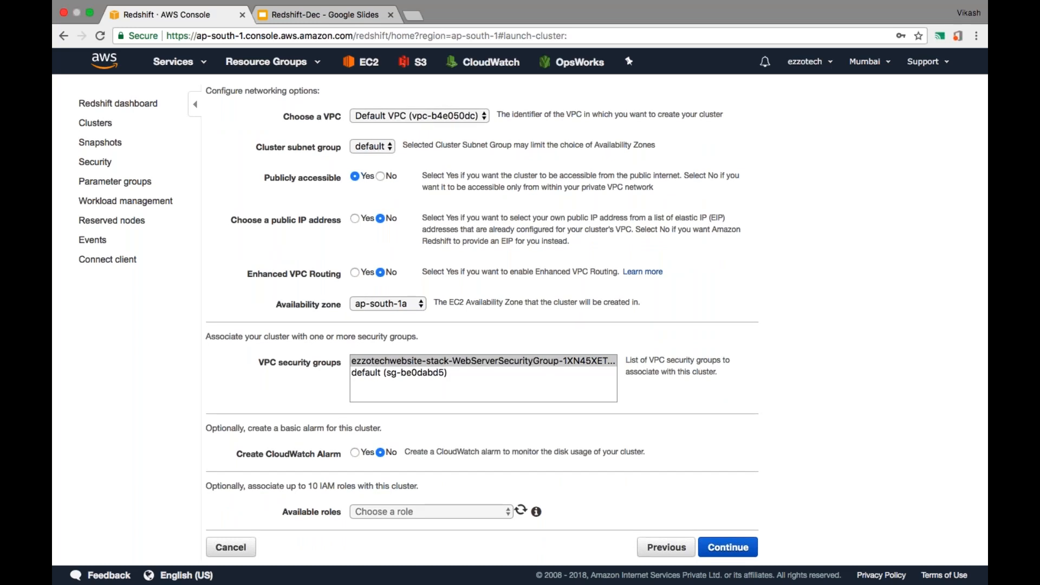
pyautogui.scroll(1, 324, 382)
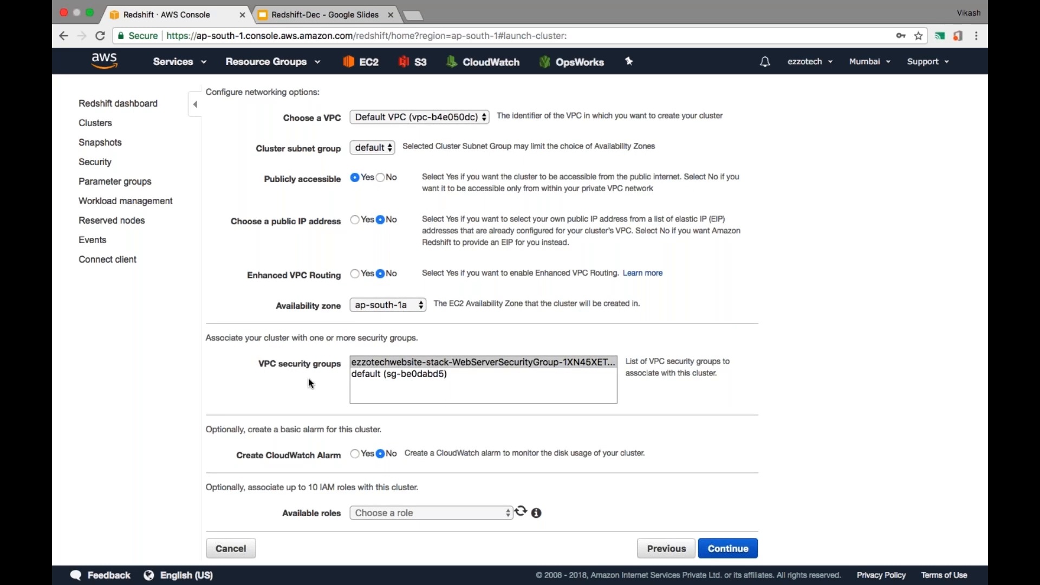
pyautogui.click(382, 377)
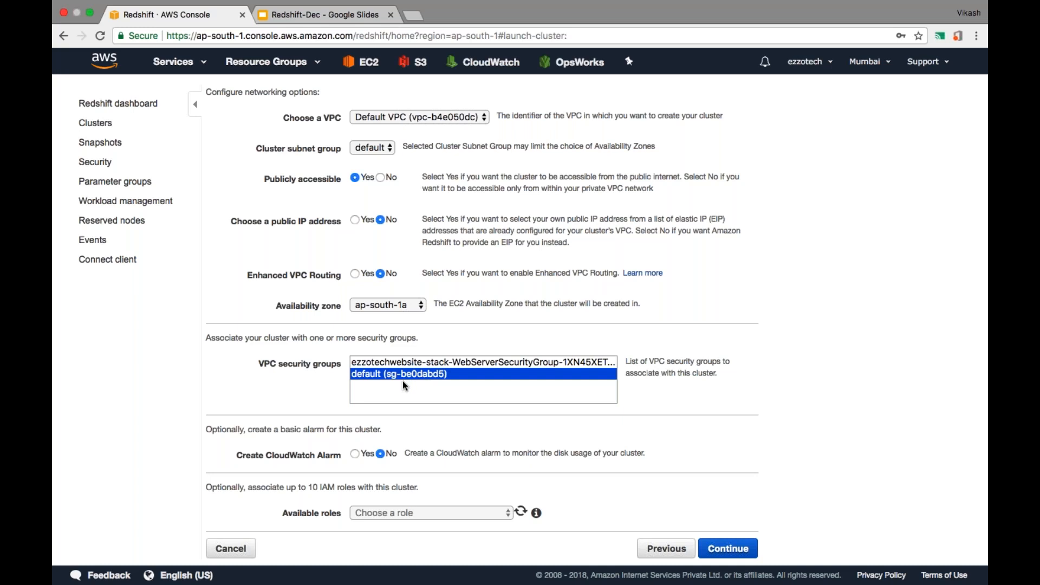
pyautogui.scroll(-1, 453, 443)
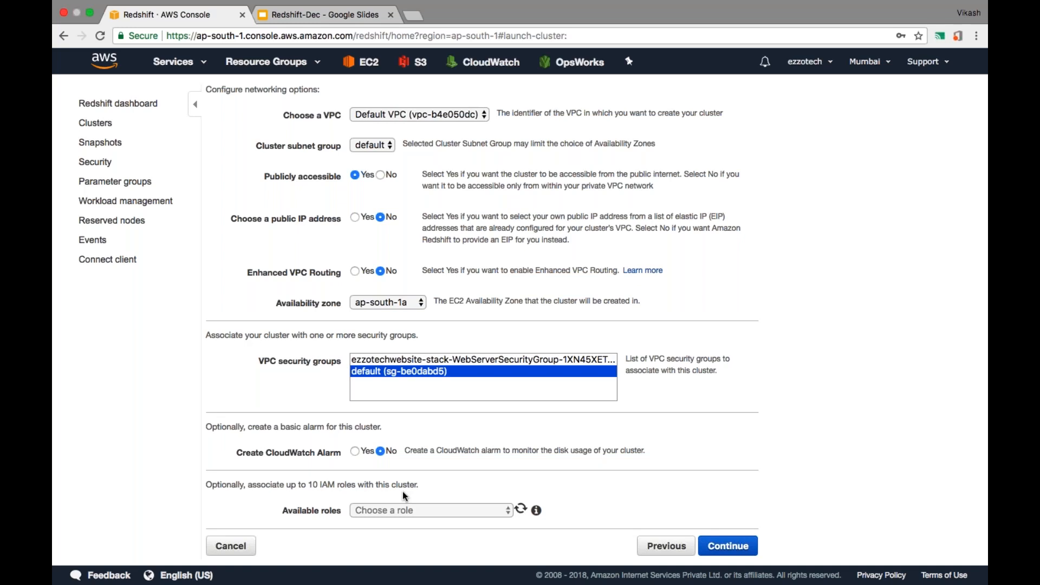
pyautogui.click(727, 547)
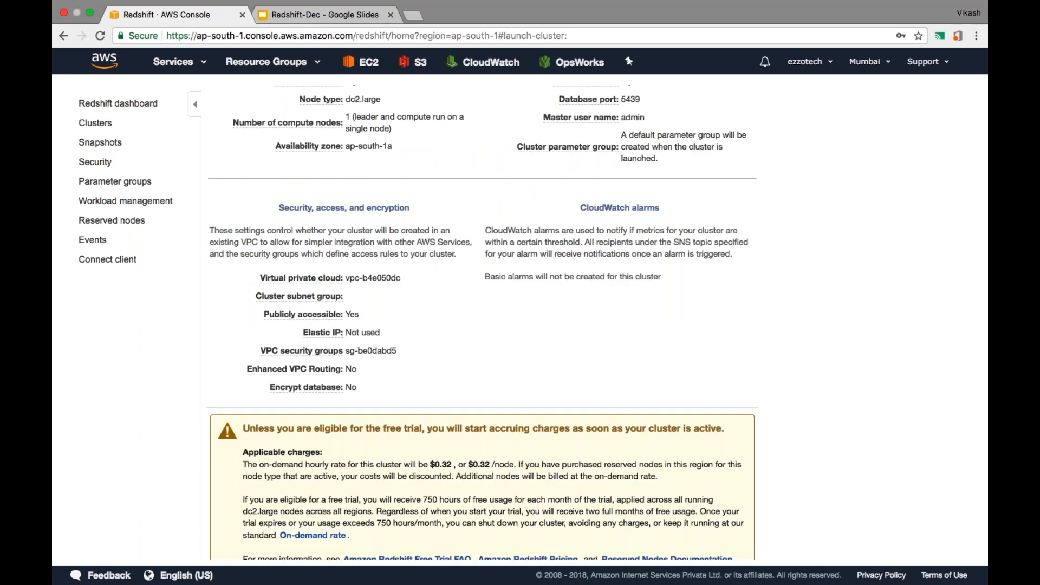
# Review the cluster's settings and applicable charges, and launch the cluster.
pyautogui.scroll(-2, 727, 546)
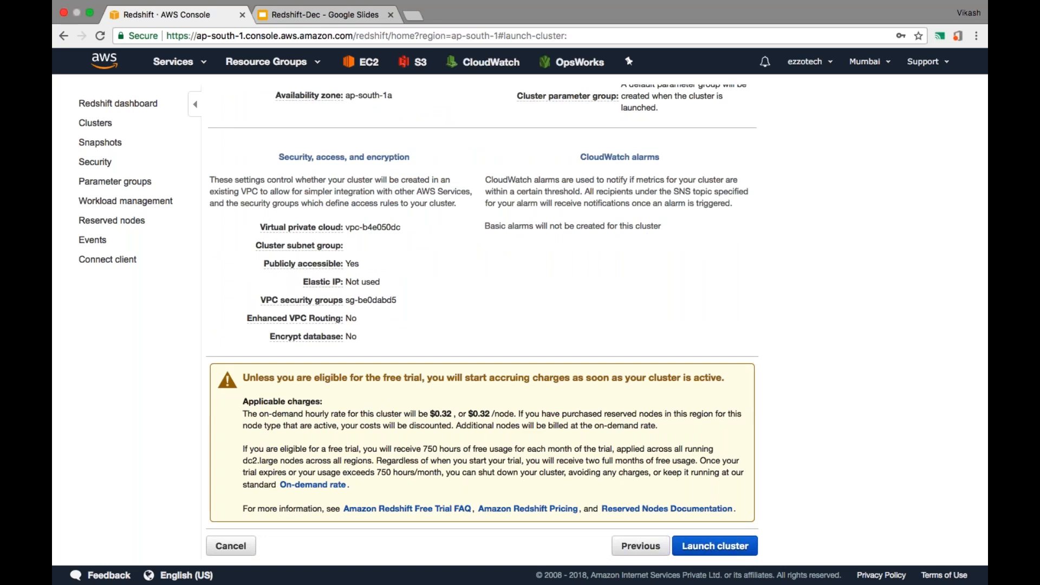
pyautogui.scroll(4, 483, 325)
pyautogui.scroll(-4, 482, 325)
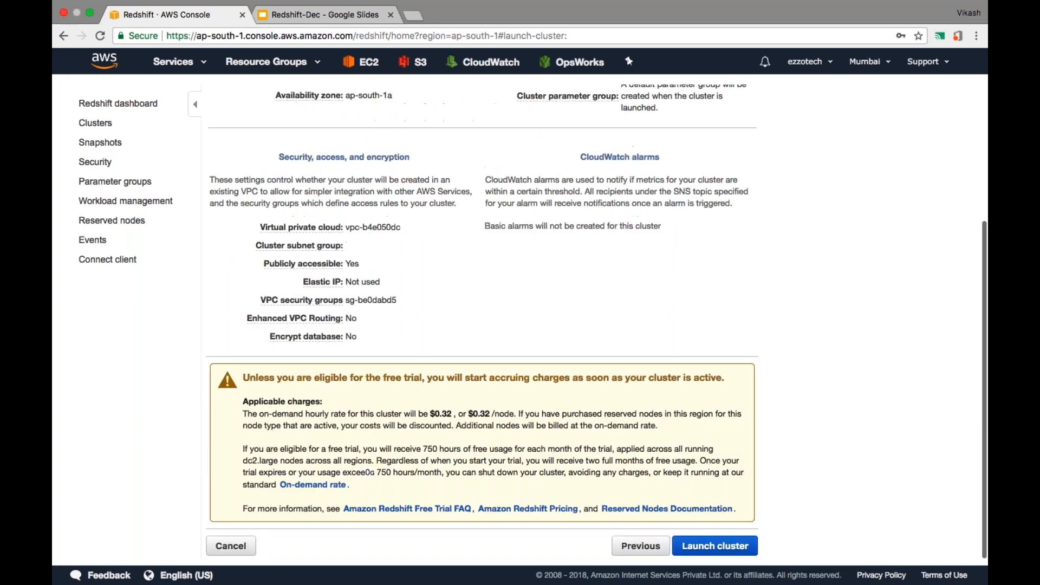
pyautogui.click(715, 549)
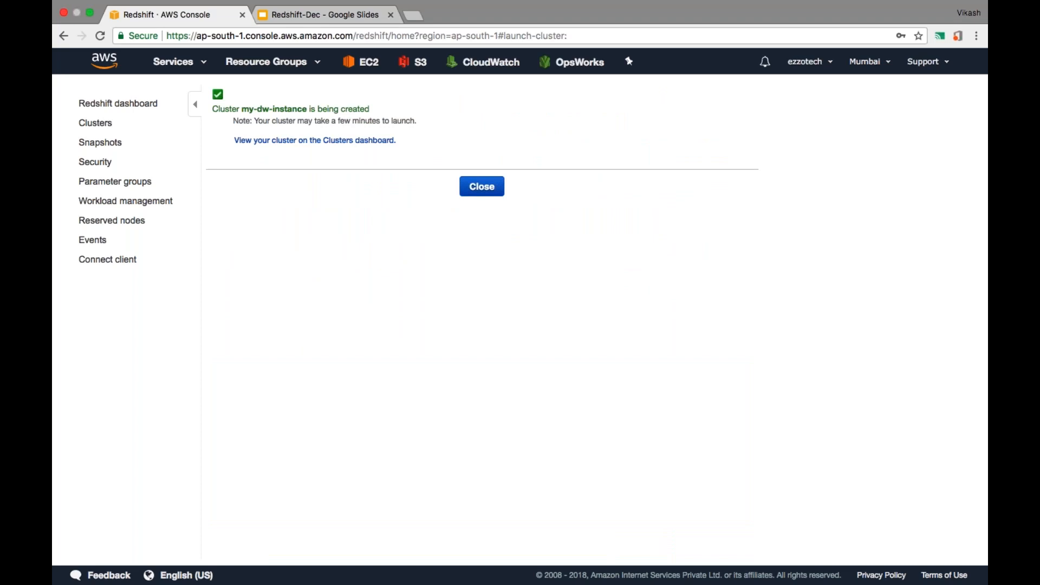
# Close the launch confirmation and refresh the clusters list to check the new cluster's status.
pyautogui.click(482, 186)
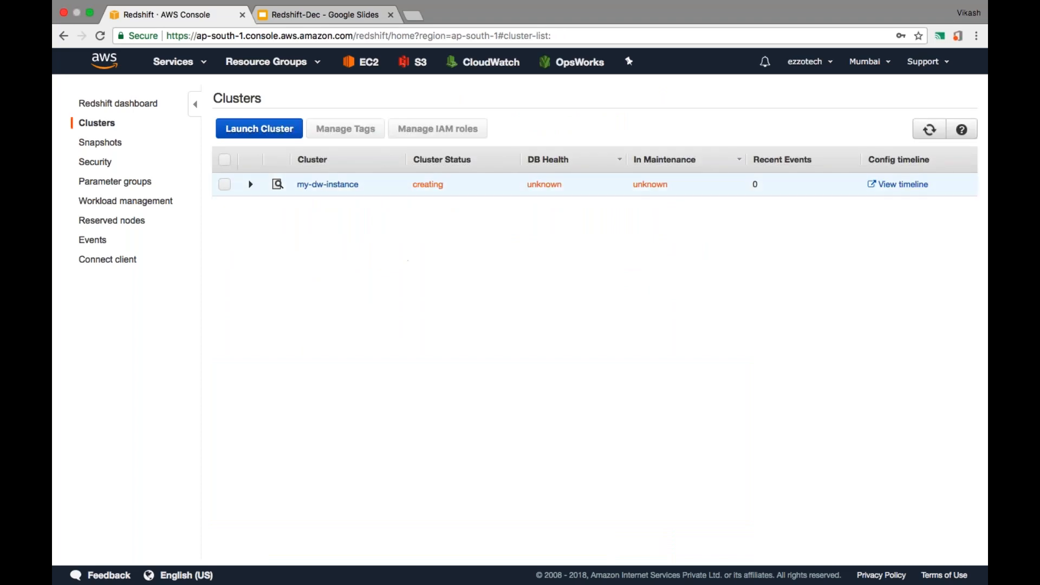
pyautogui.click(928, 129)
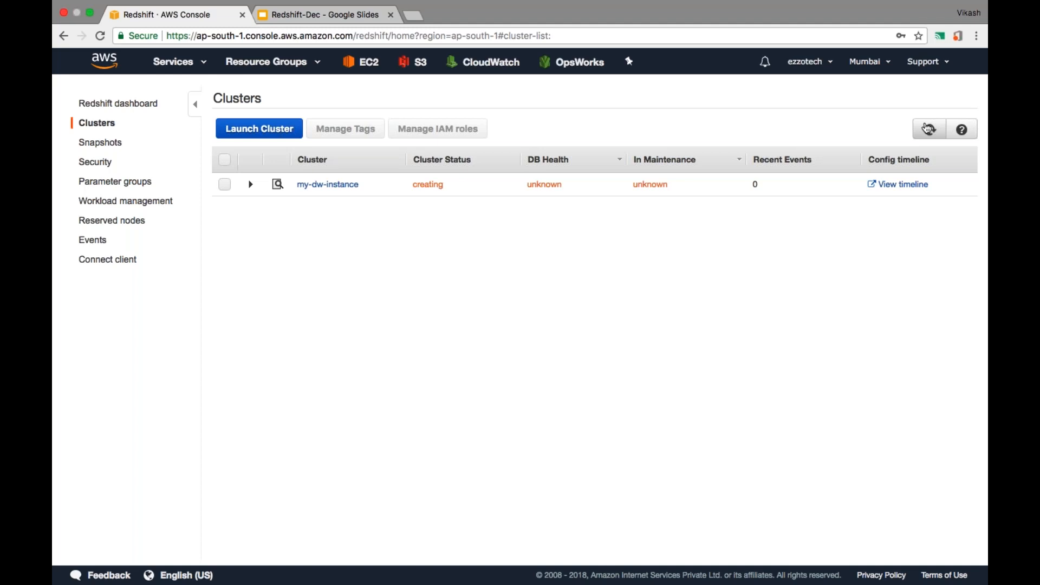
pyautogui.click(929, 128)
# Search the web for "sqlworkbentch" in a new tab and open the "Installing and starting SQL Workbench/J" manual page.
pyautogui.click(413, 32)
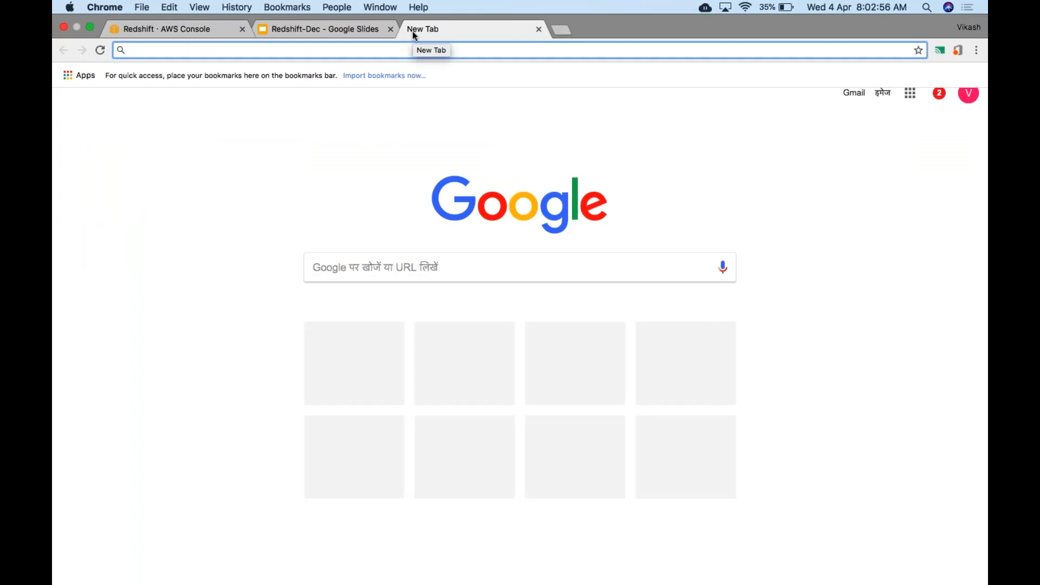
pyautogui.write('sql')
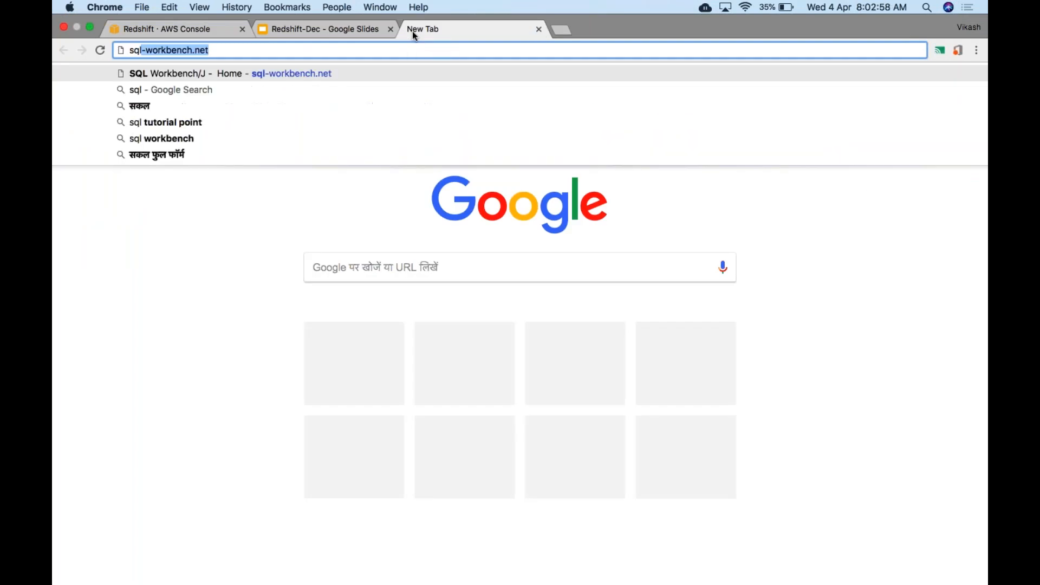
pyautogui.write('workbentch')
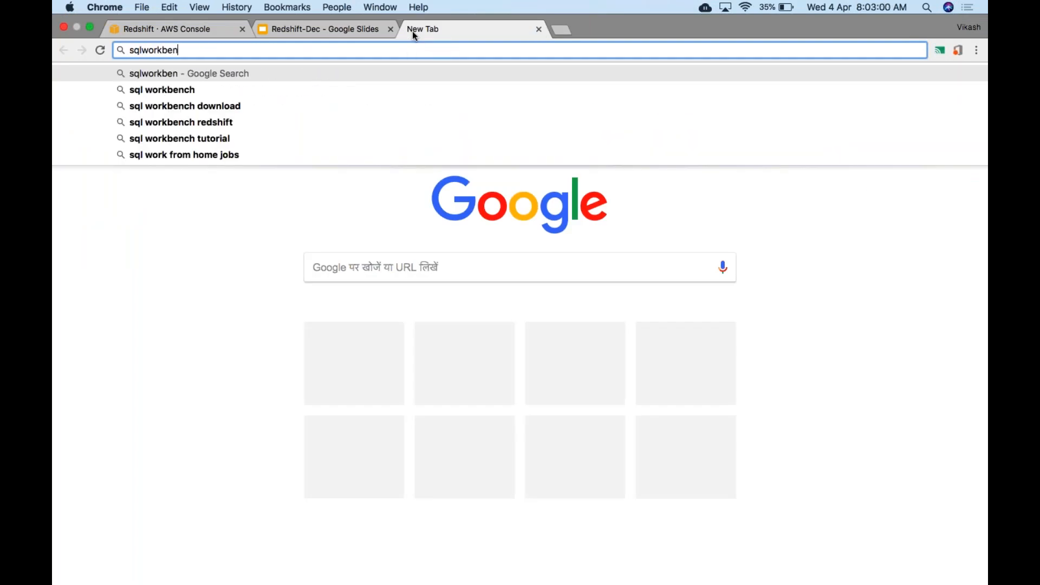
pyautogui.press('Return')
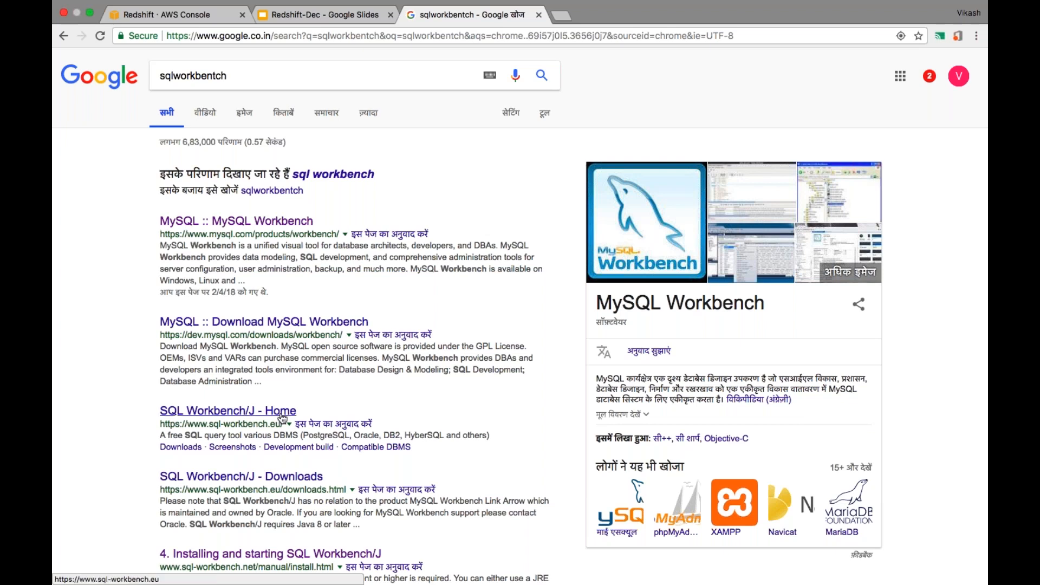
pyautogui.scroll(-3, 282, 416)
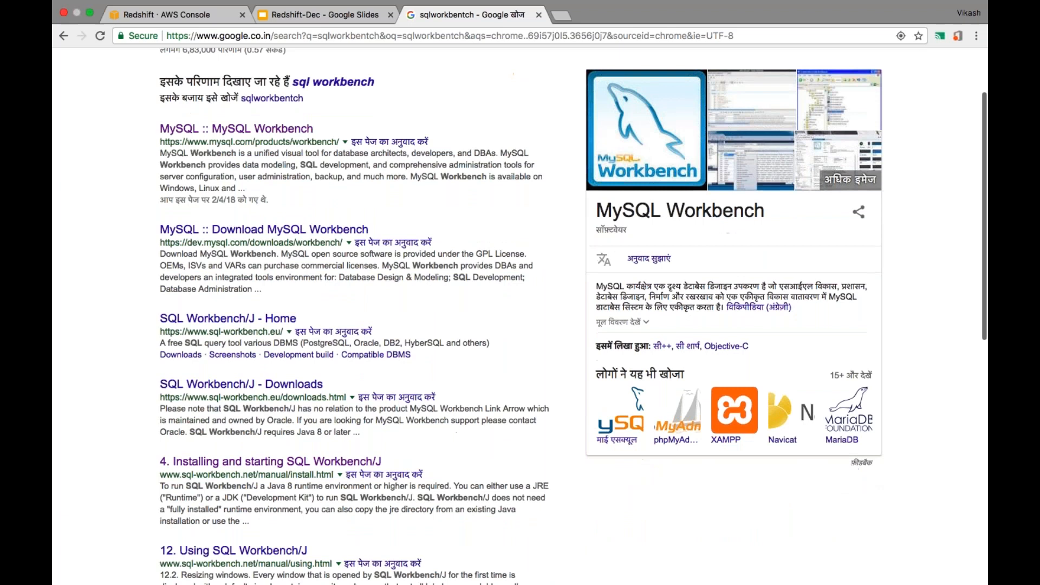
pyautogui.scroll(-2, 574, 316)
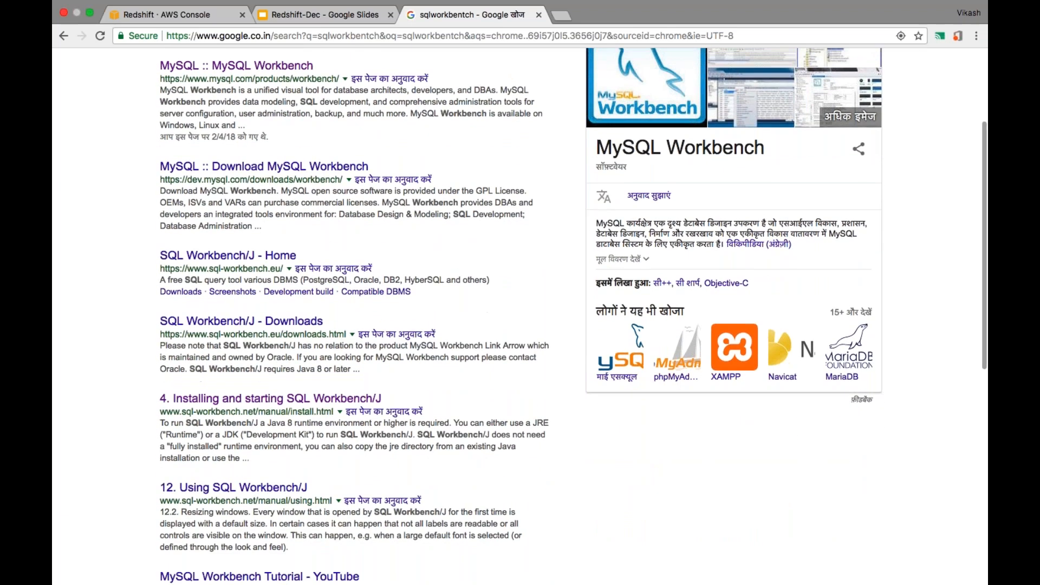
pyautogui.click(283, 401)
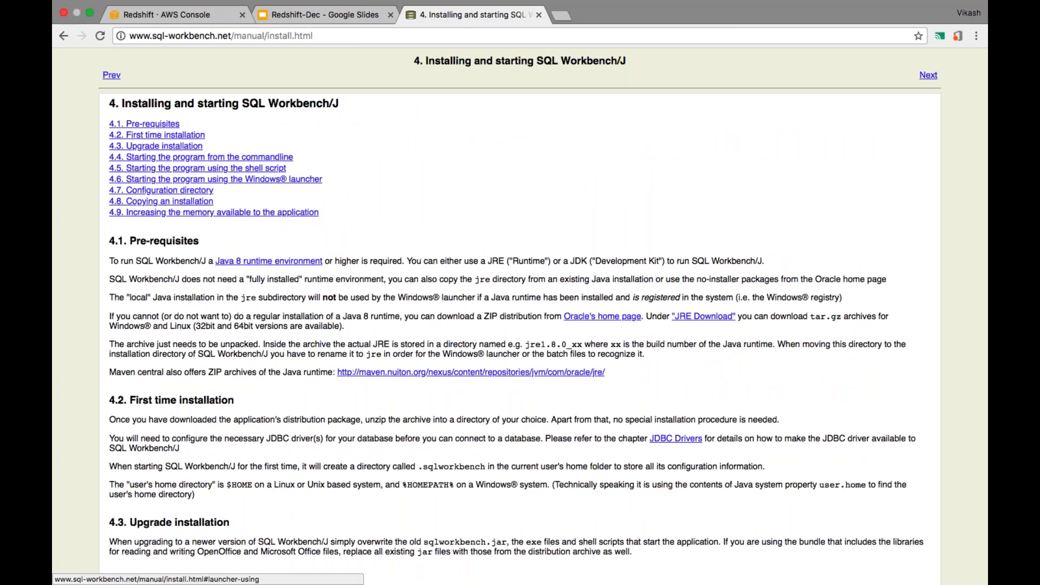
# Return to the search results, open the SQL Workbench/J home page and view the downloads for stable version Build 123.
pyautogui.click(63, 36)
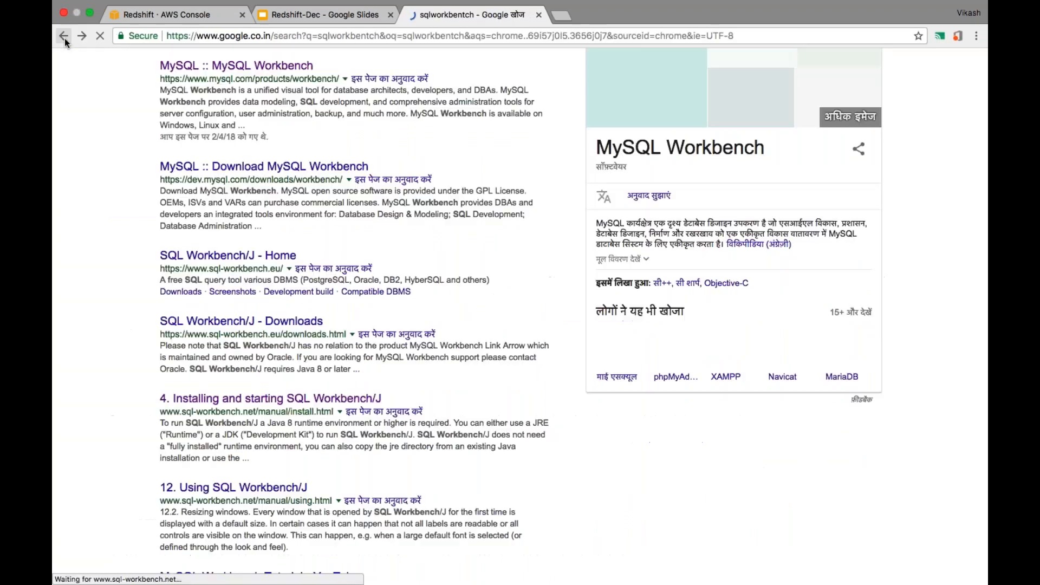
pyautogui.click(277, 256)
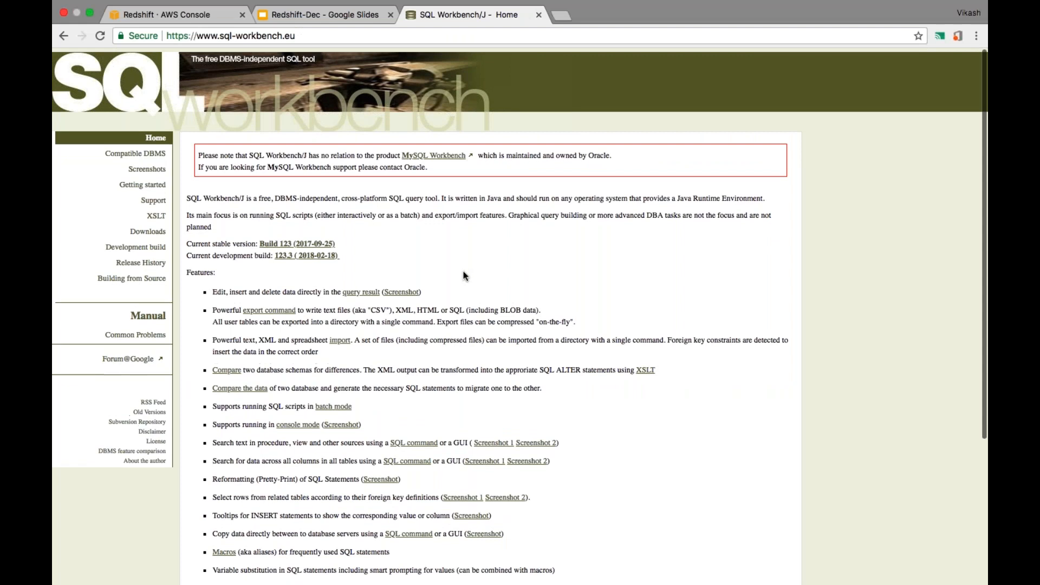
pyautogui.scroll(-2, 463, 273)
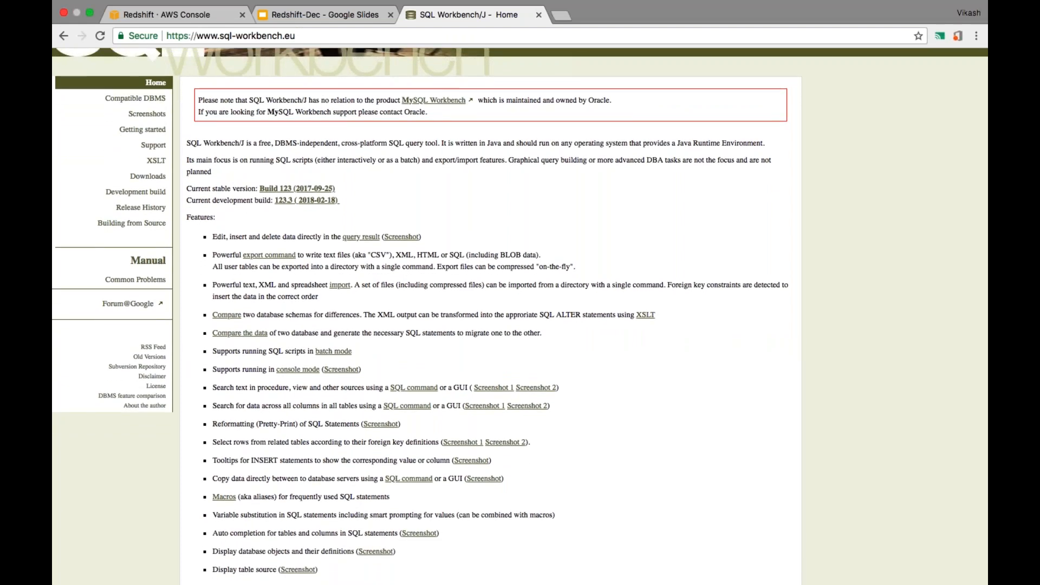
pyautogui.scroll(2, 463, 274)
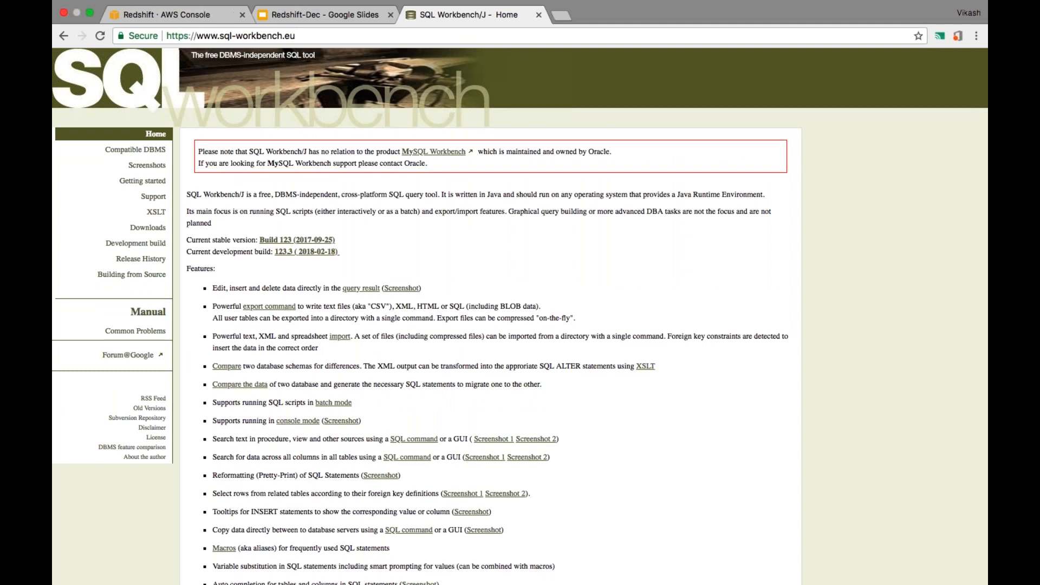
pyautogui.click(279, 244)
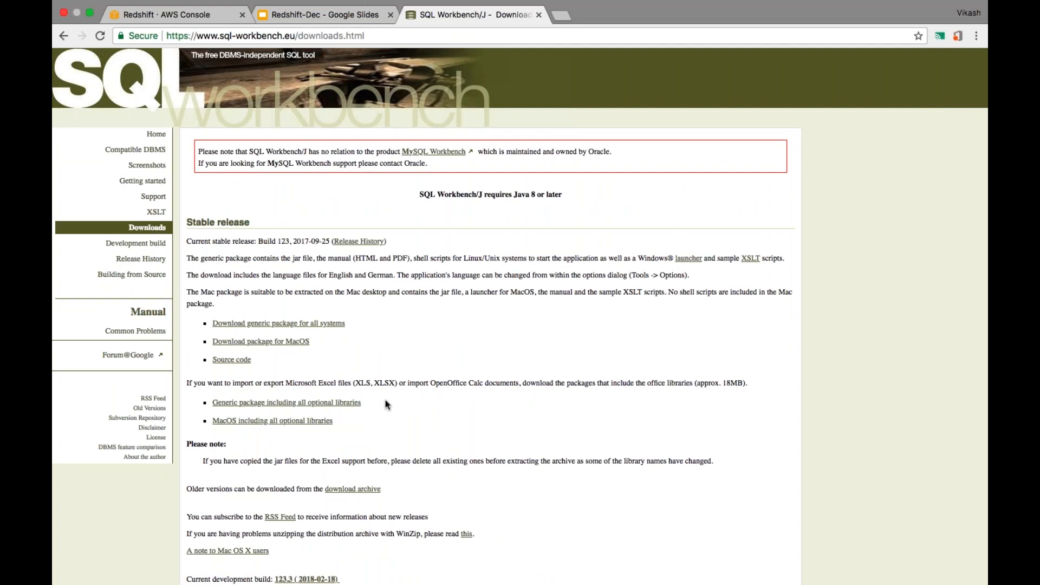
pyautogui.scroll(-3, 268, 262)
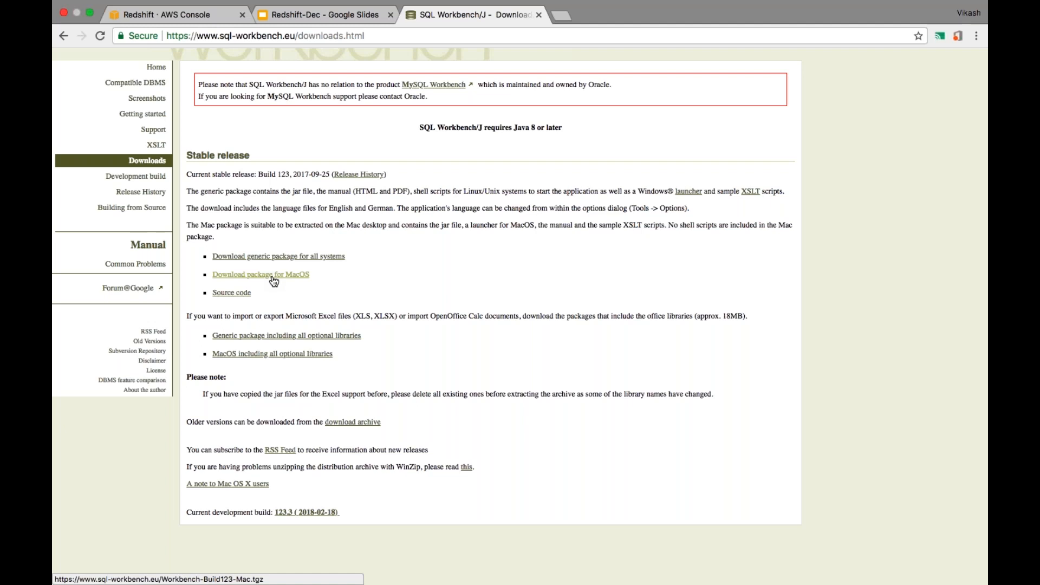
# Take the browser out of full screen, close the Recordings Finder window and detach the SQL Workbench/J downloads tab into its own window.
pyautogui.moveTo(91, 6)
pyautogui.click(89, 28)
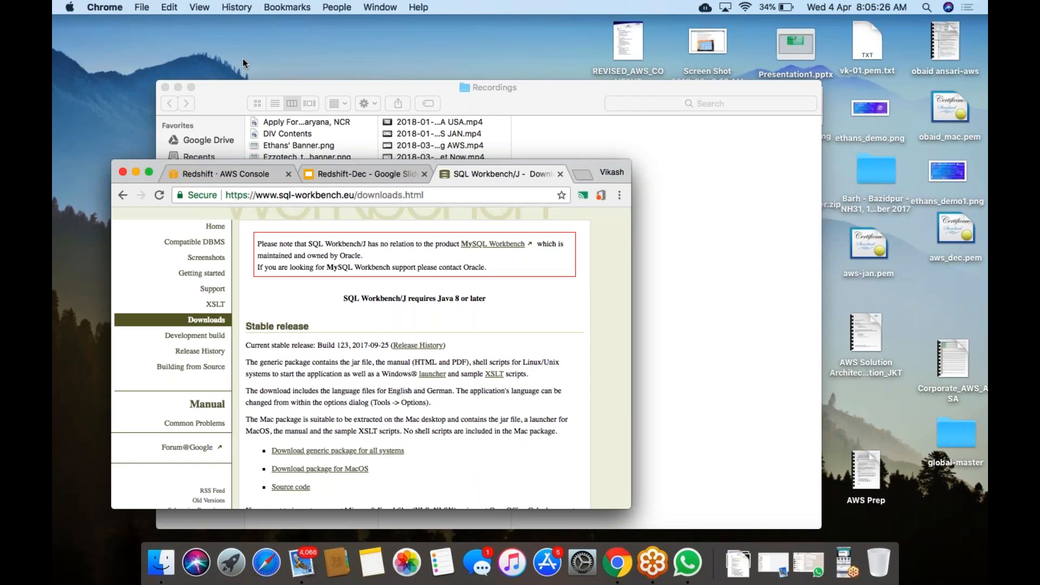
pyautogui.click(164, 87)
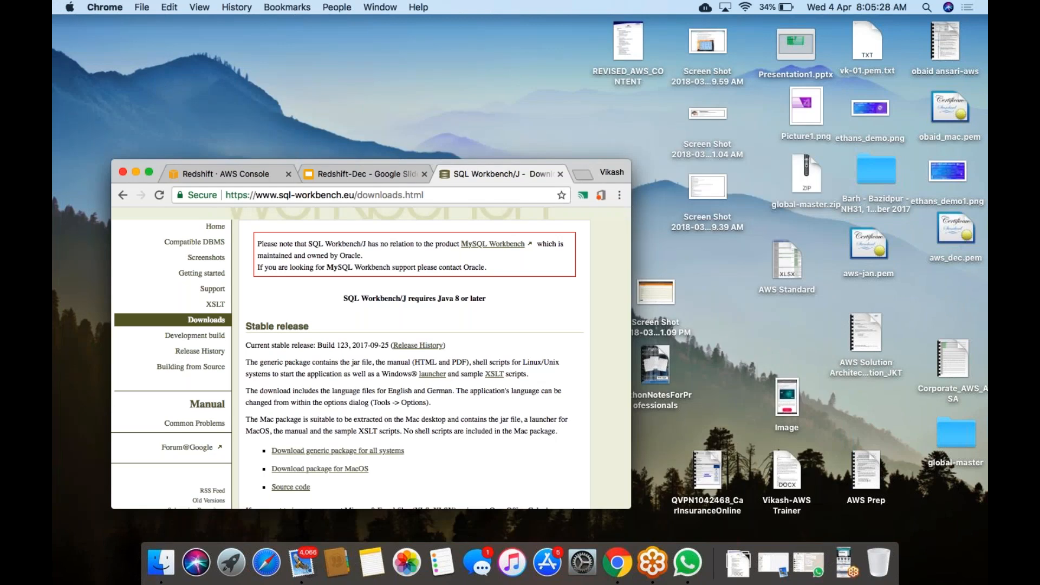
pyautogui.moveTo(490, 174); pyautogui.dragTo(539, 151)
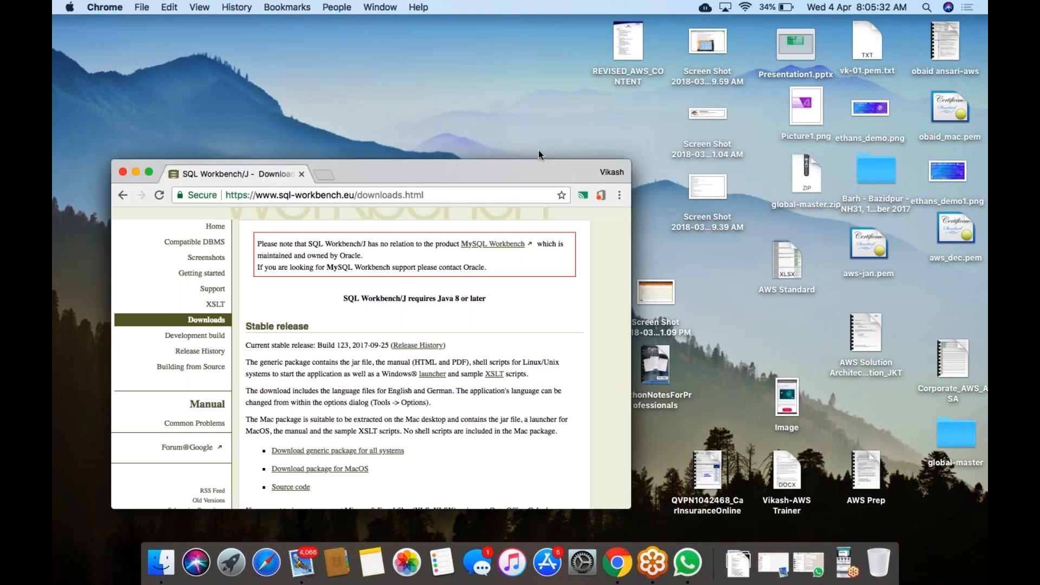
# Open the Downloads folder in Finder and launch the SQLWorkbenchJ application, bringing its connection profile dialog into view.
pyautogui.click(248, 66)
pyautogui.click(221, 7)
pyautogui.click(259, 109)
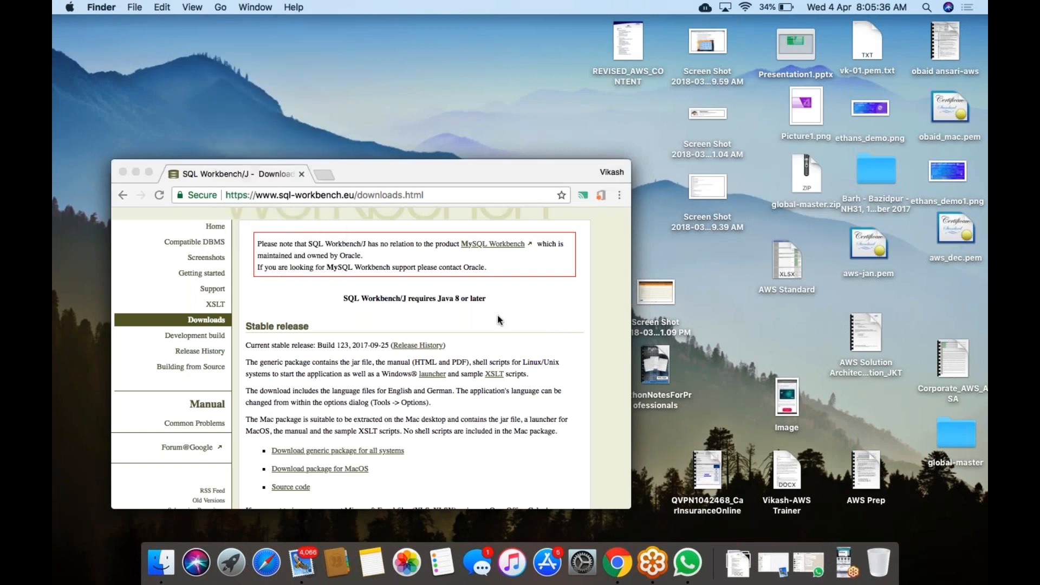
pyautogui.scroll(-20, 289, 433)
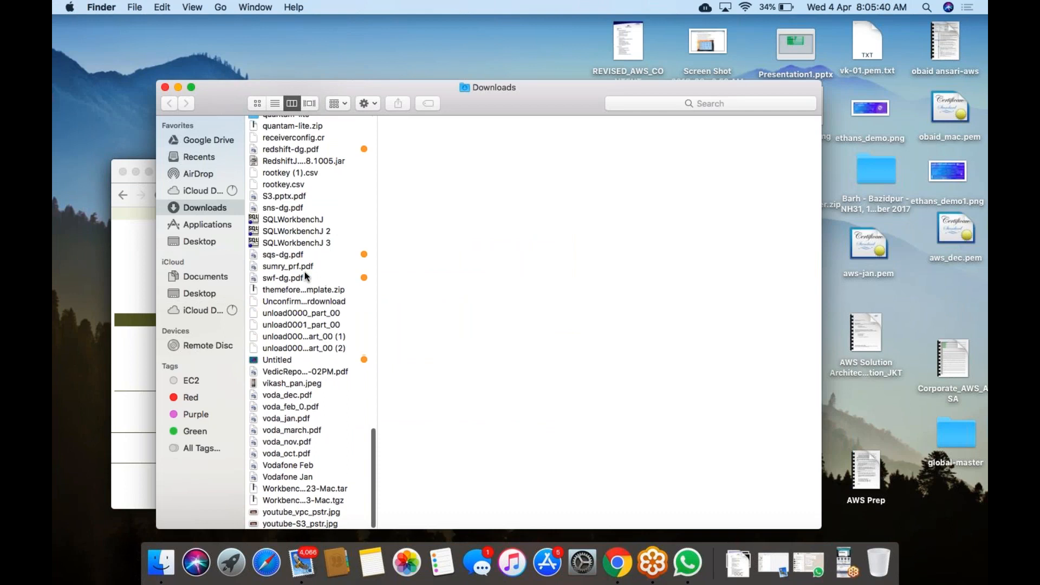
pyautogui.click(291, 219)
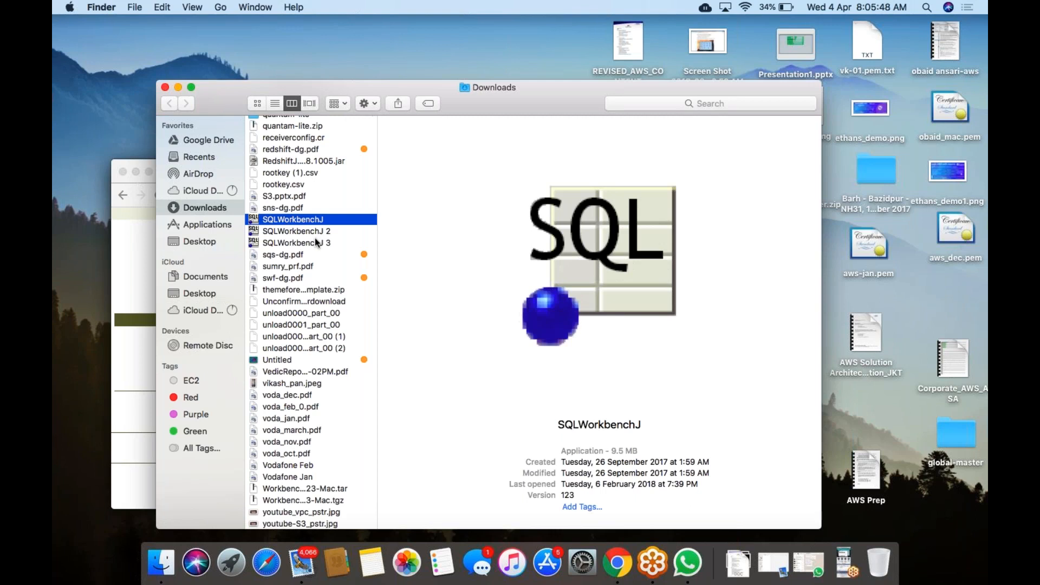
pyautogui.doubleClick(293, 220)
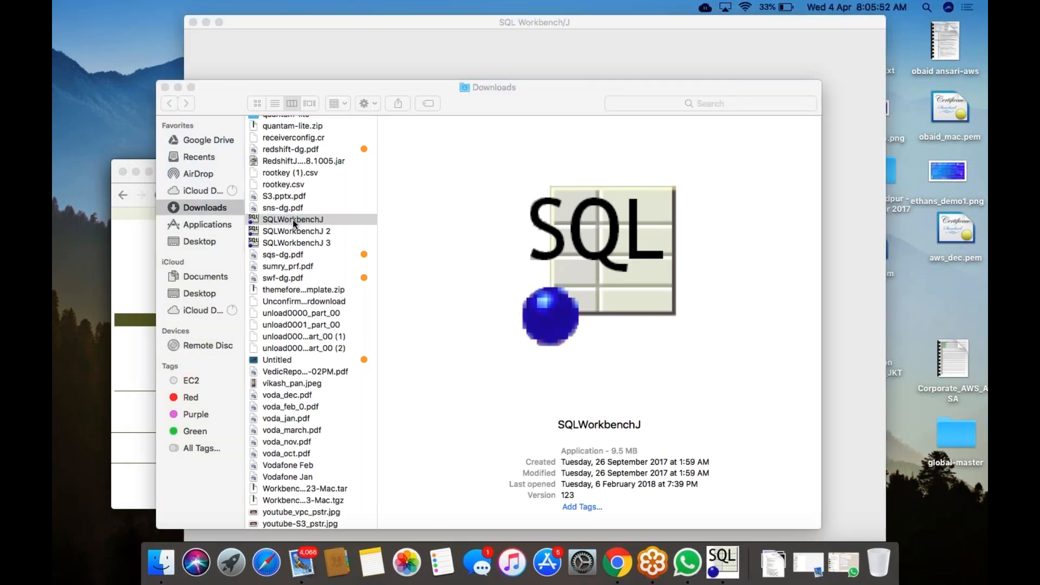
pyautogui.click(560, 53)
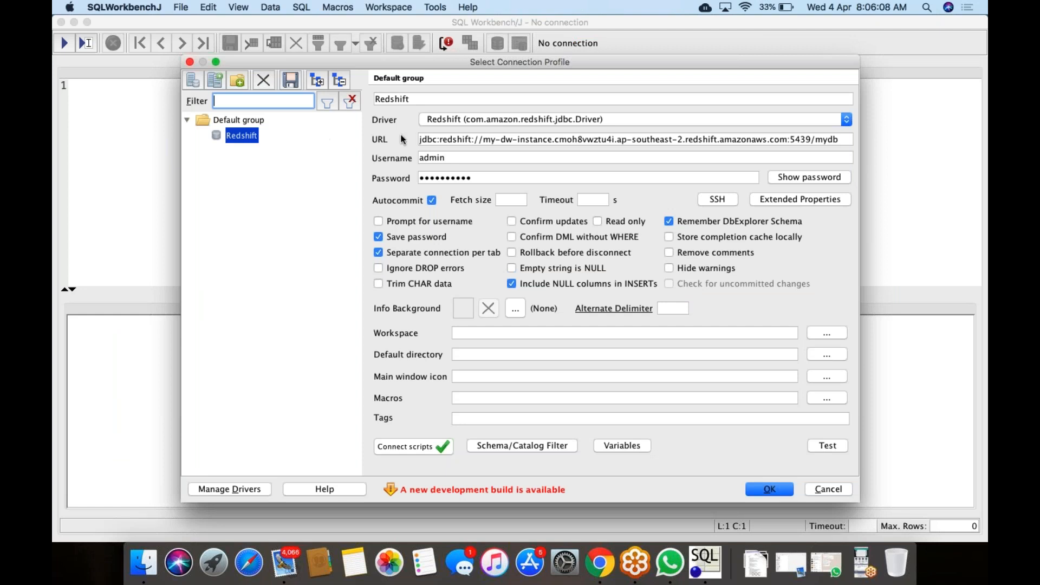
pyautogui.moveTo(474, 64); pyautogui.dragTo(497, 46)
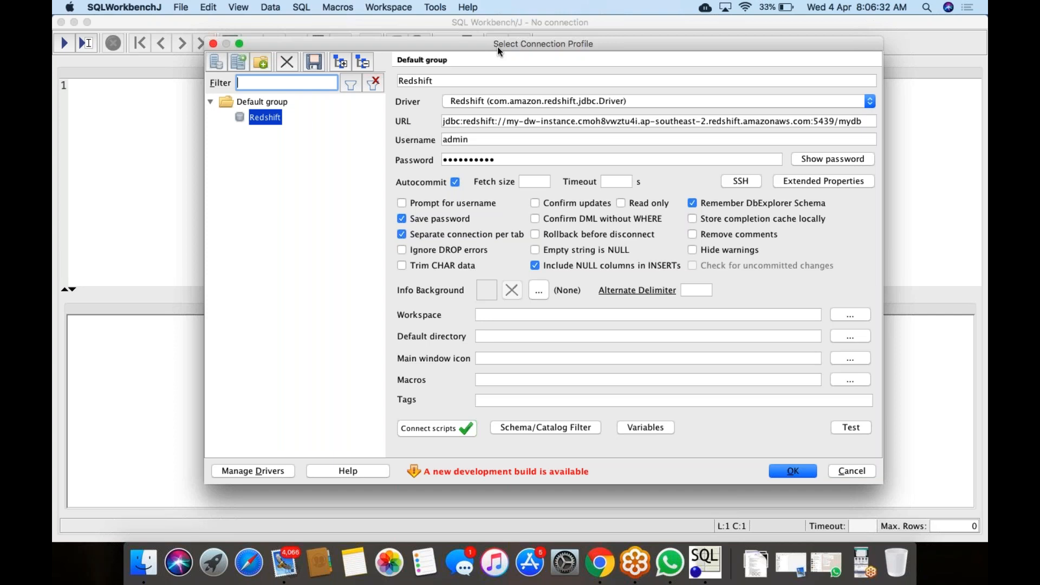
# Switch to Chrome, close the SQL Workbench/J downloads window and refresh the Redshift clusters list in the AWS console.
pyautogui.click(600, 563)
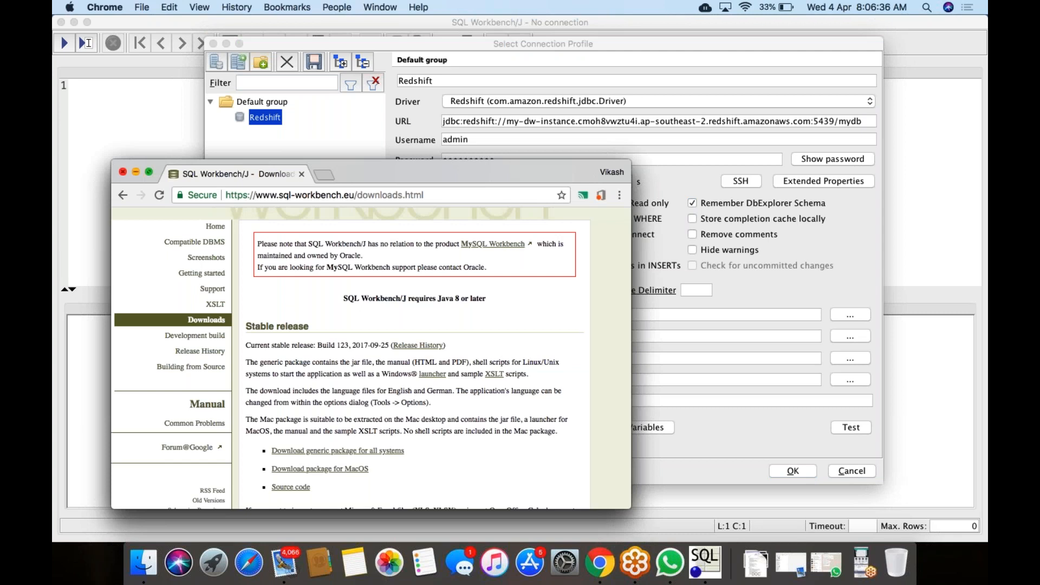
pyautogui.click(122, 172)
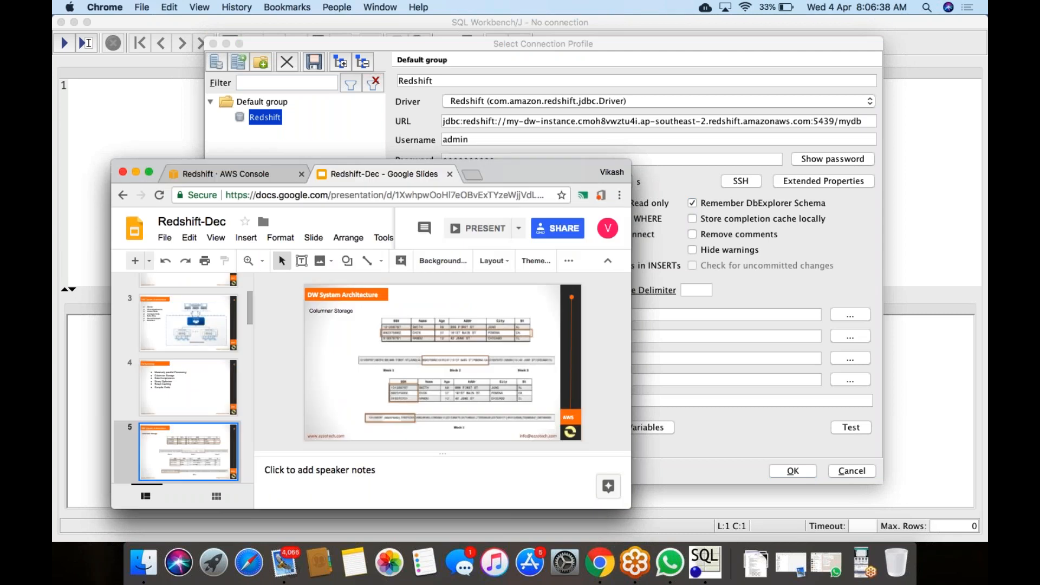
pyautogui.click(260, 174)
pyautogui.click(149, 171)
pyautogui.click(928, 132)
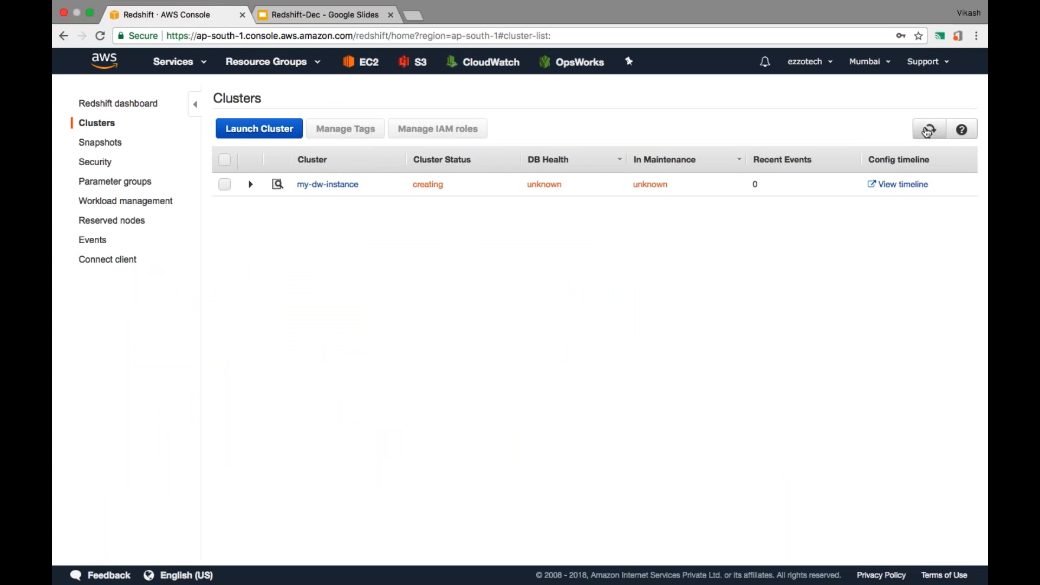
# Open the Redshift Connect client page and select the JDBC 4.2 (.jar) driver.
pyautogui.click(116, 269)
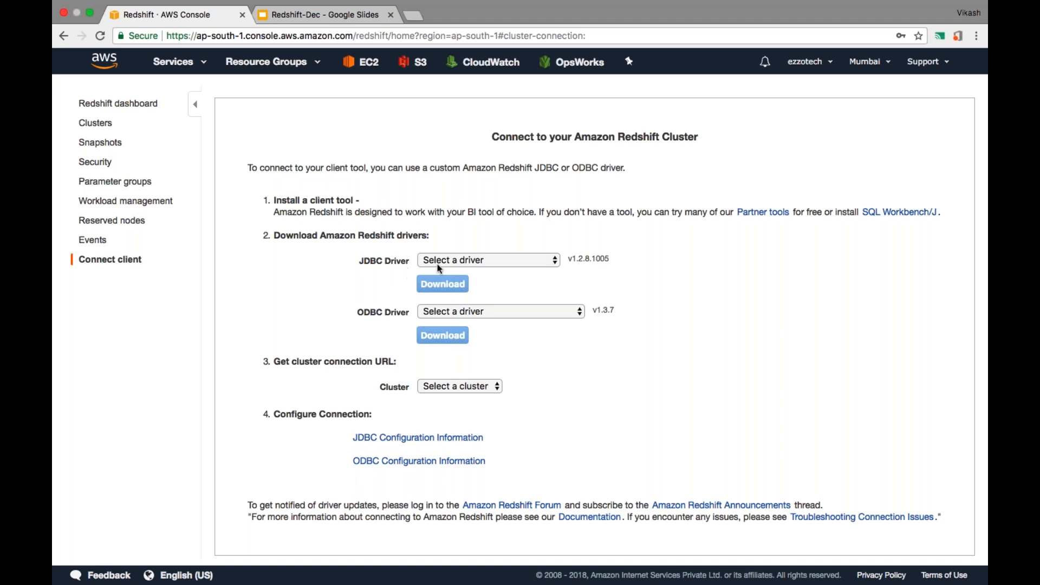
pyautogui.click(469, 262)
pyautogui.click(468, 298)
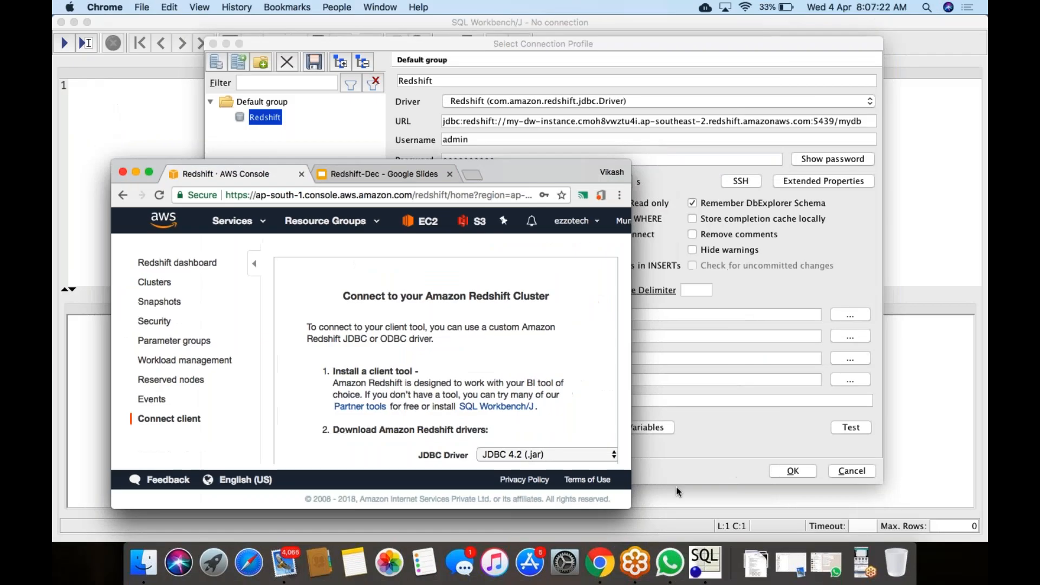
# Switch to SQL Workbench/J and examine the existing Redshift entry in the driver manager.
pyautogui.click(741, 417)
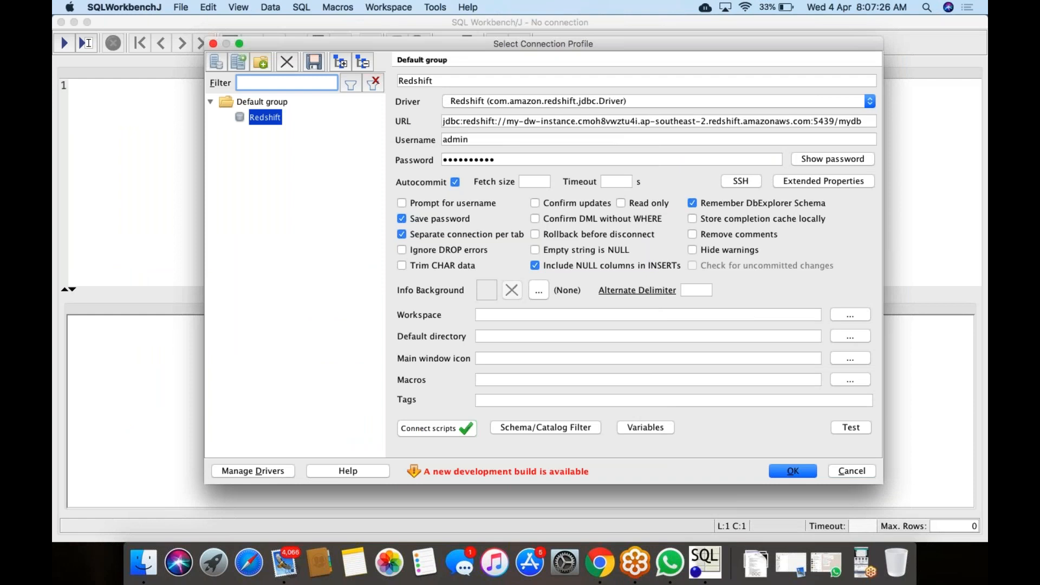
pyautogui.click(248, 471)
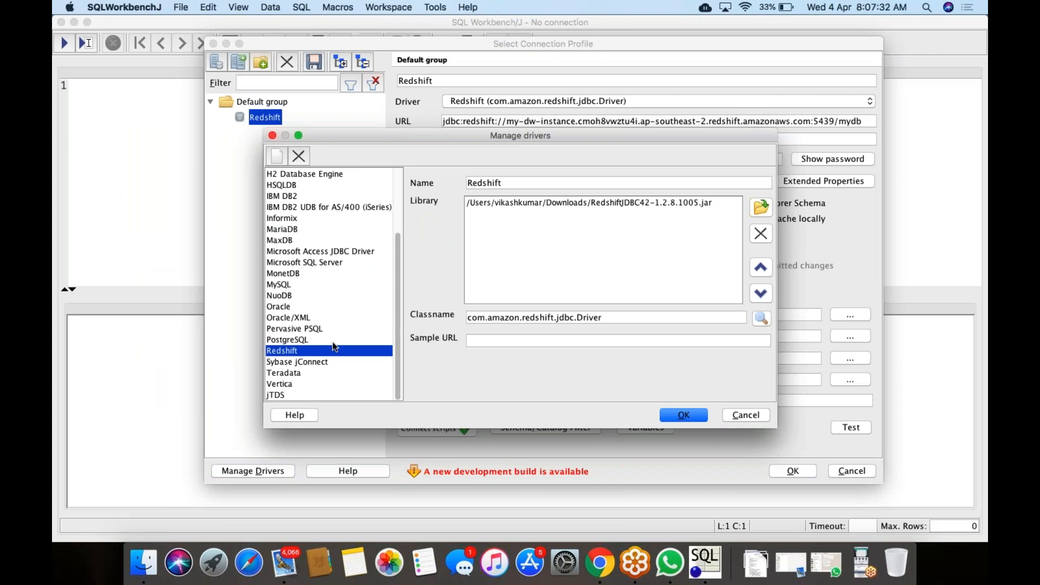
pyautogui.click(288, 357)
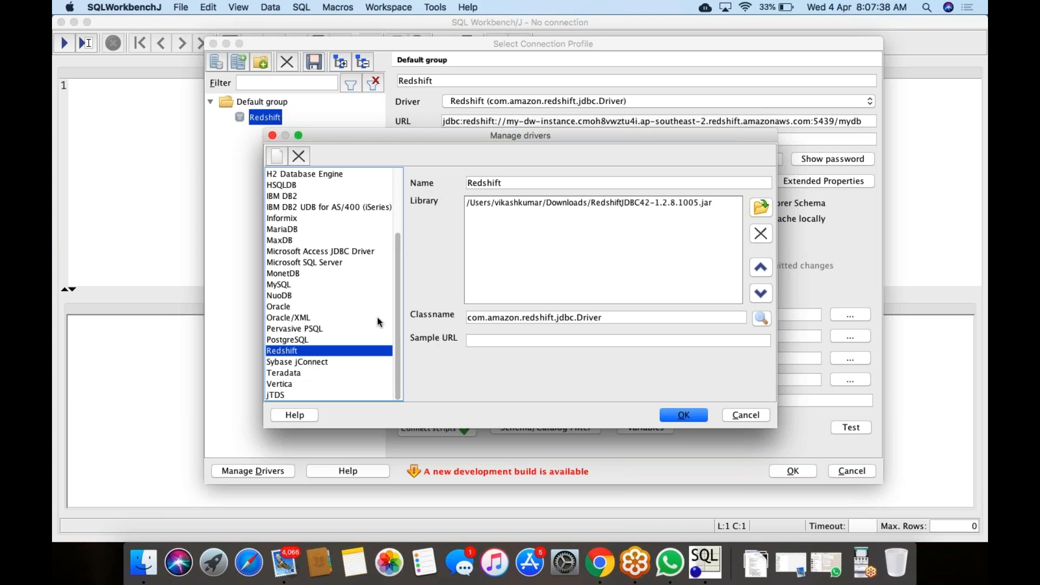
# Set the Amazon Redshift driver's library to RedshiftJDBC42-1.2.8.1005.jar from Downloads, check its class name and sample URL, and save the driver settings.
pyautogui.moveTo(398, 317); pyautogui.dragTo(404, 215)
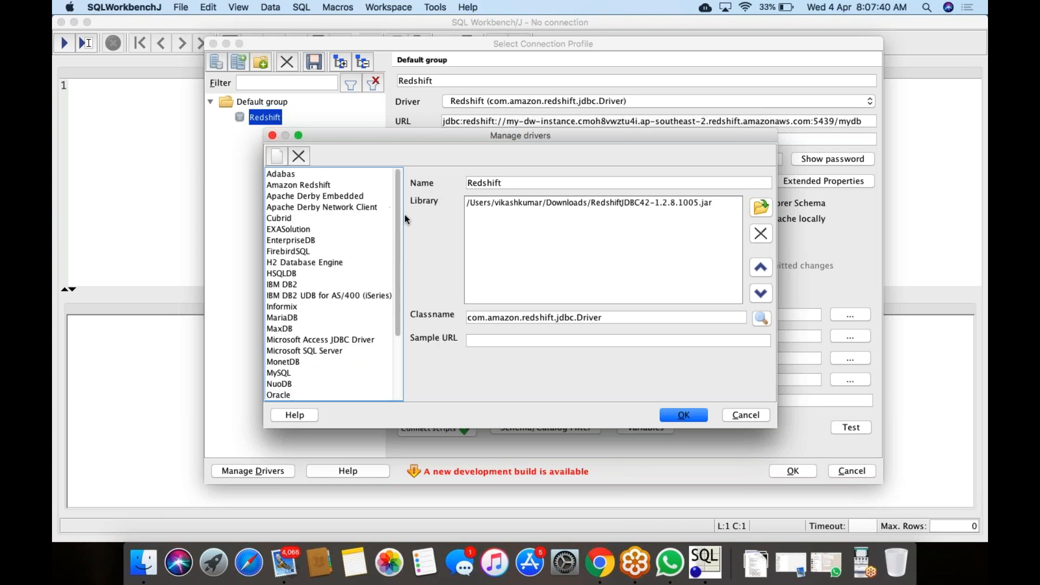
pyautogui.click(313, 186)
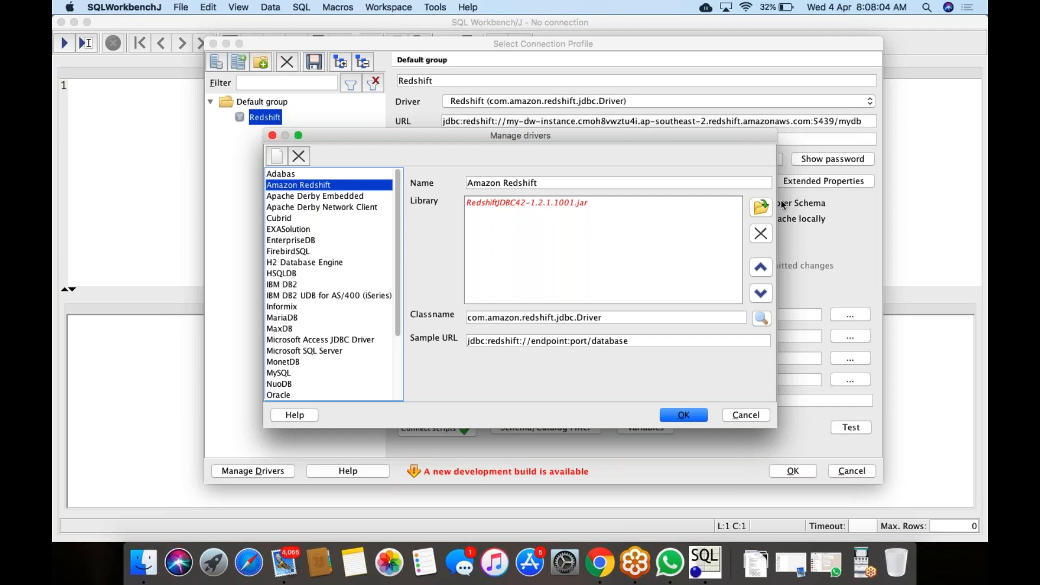
pyautogui.click(758, 209)
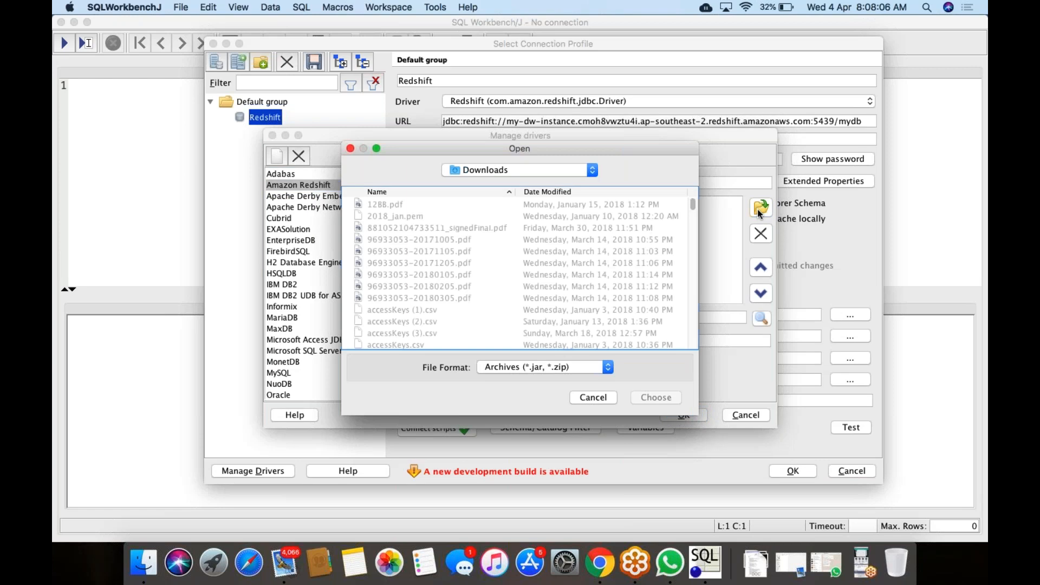
pyautogui.scroll(-3, 516, 244)
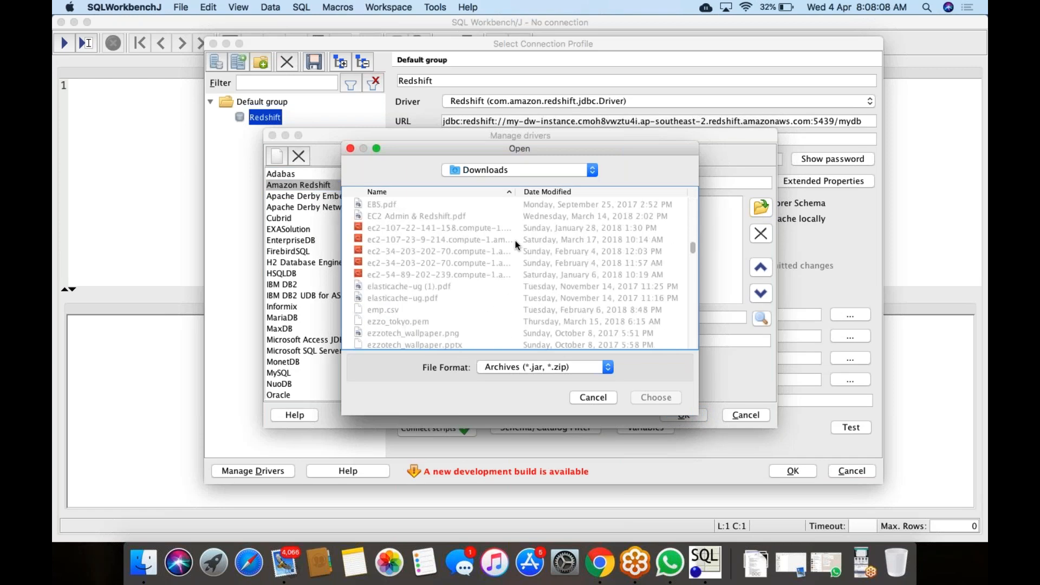
pyautogui.scroll(-12, 515, 245)
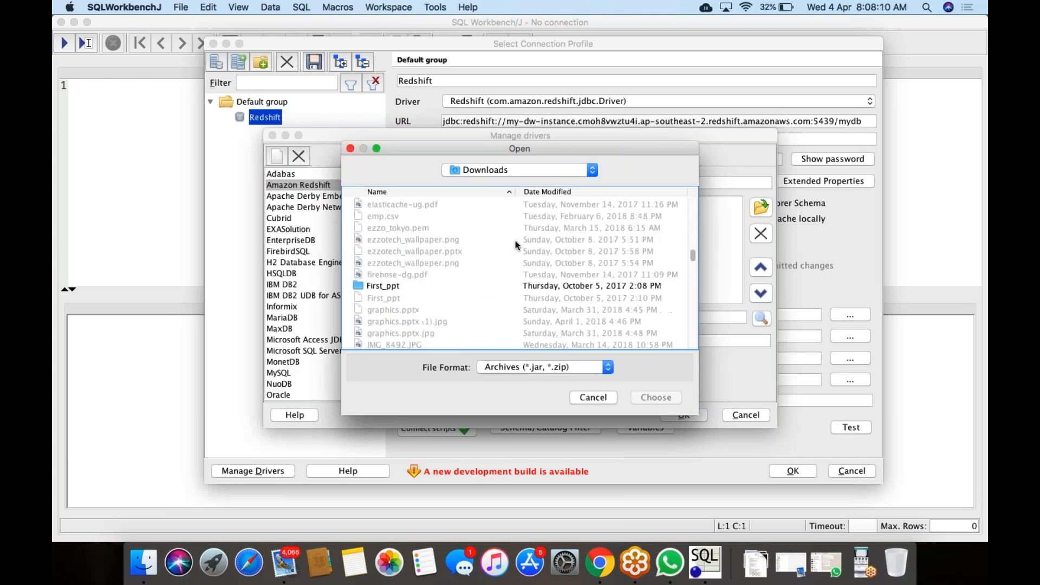
pyautogui.scroll(-8, 516, 245)
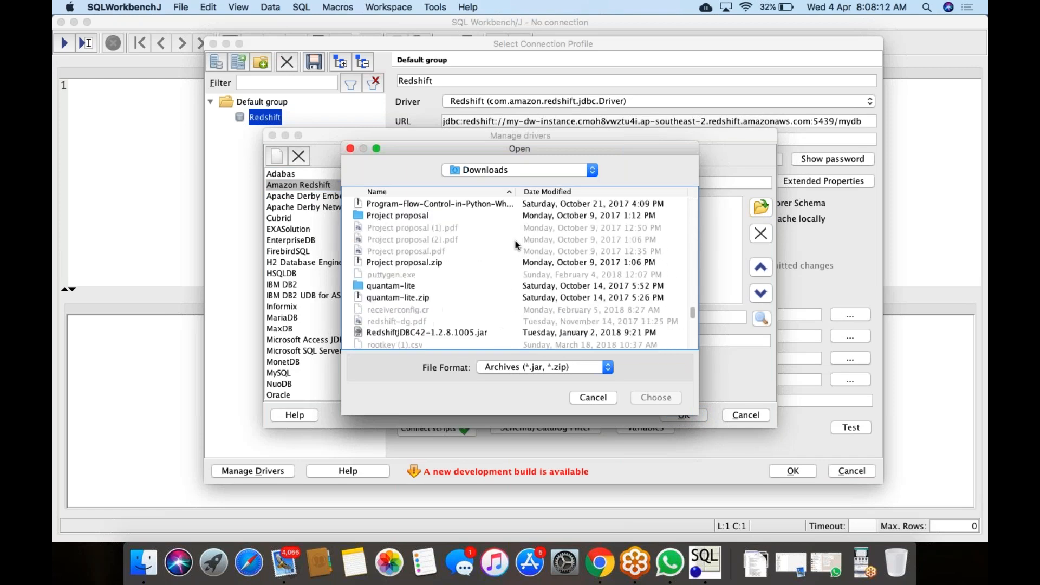
pyautogui.scroll(-6, 516, 245)
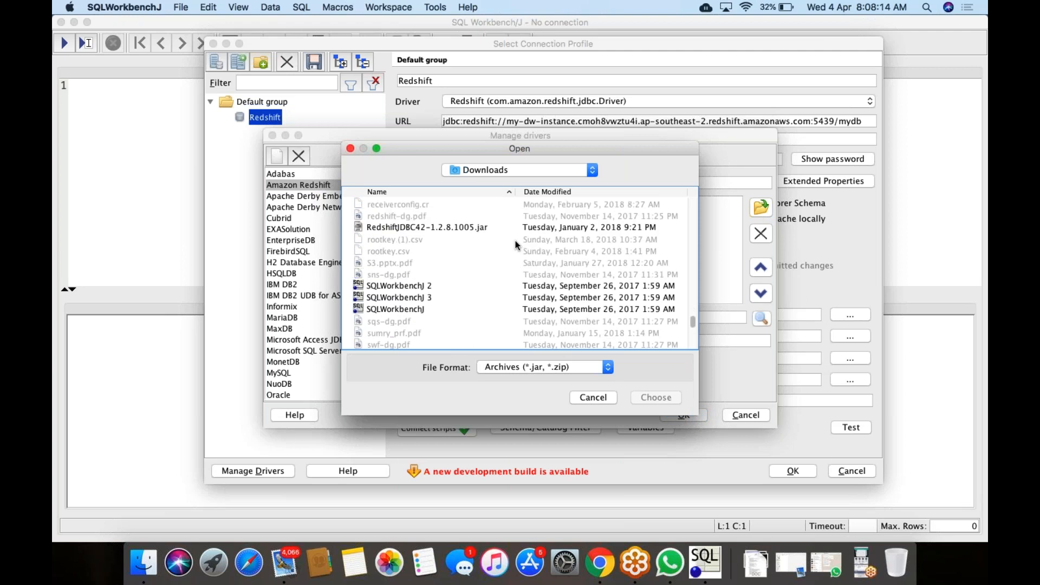
pyautogui.click(436, 229)
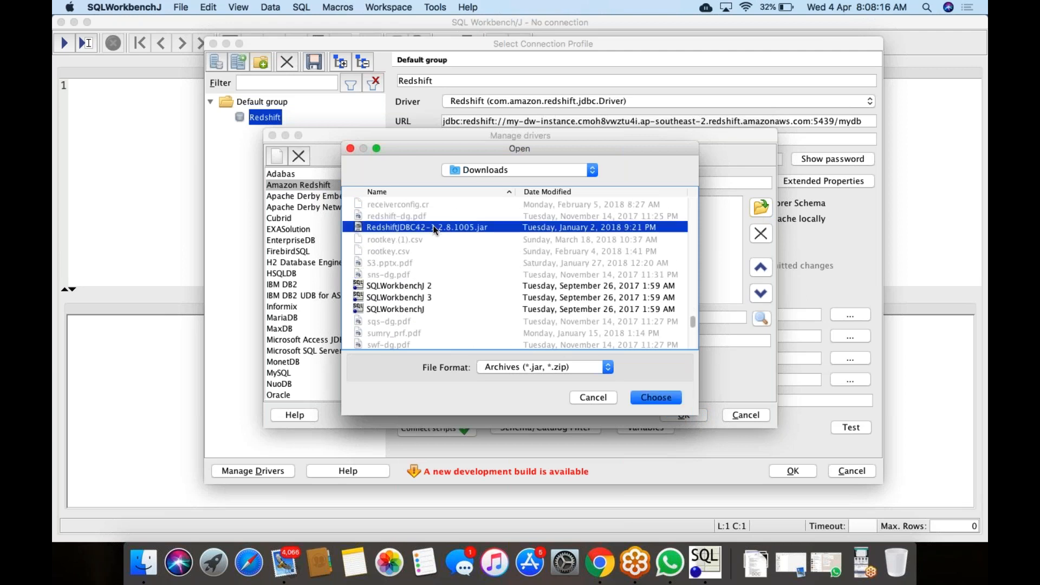
pyautogui.click(650, 397)
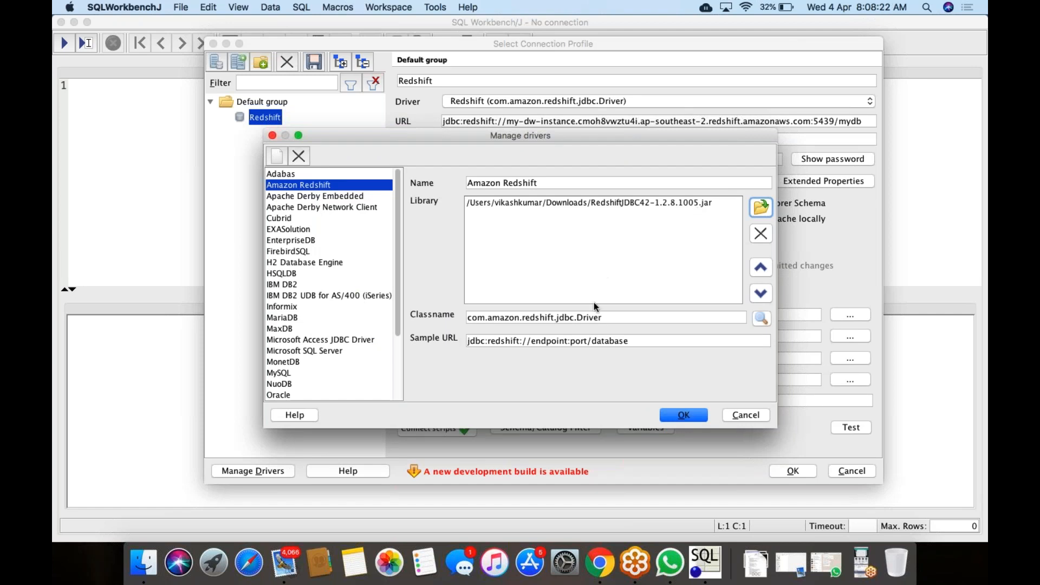
pyautogui.click(606, 318)
pyautogui.click(602, 340)
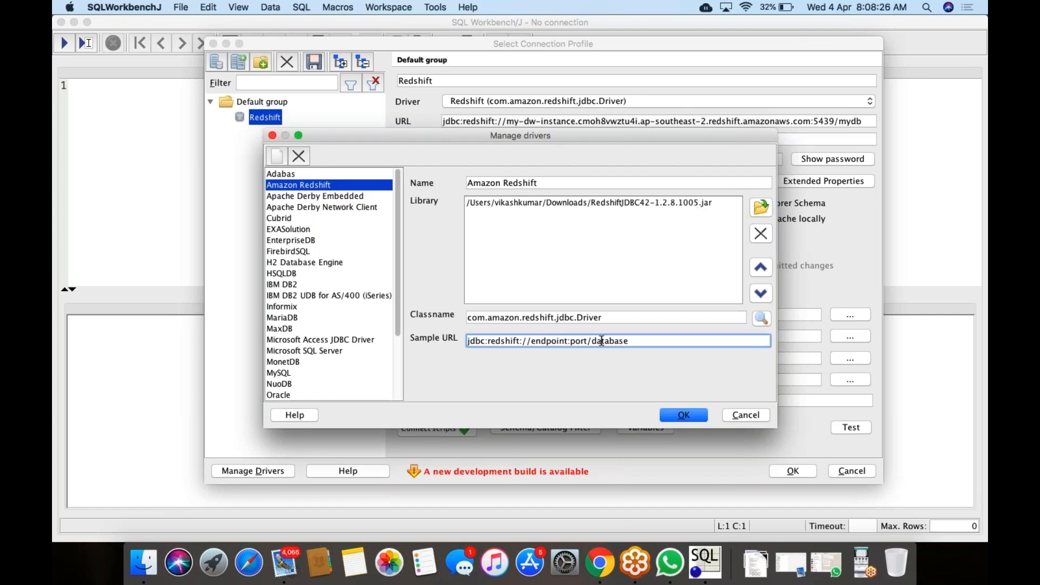
pyautogui.click(668, 417)
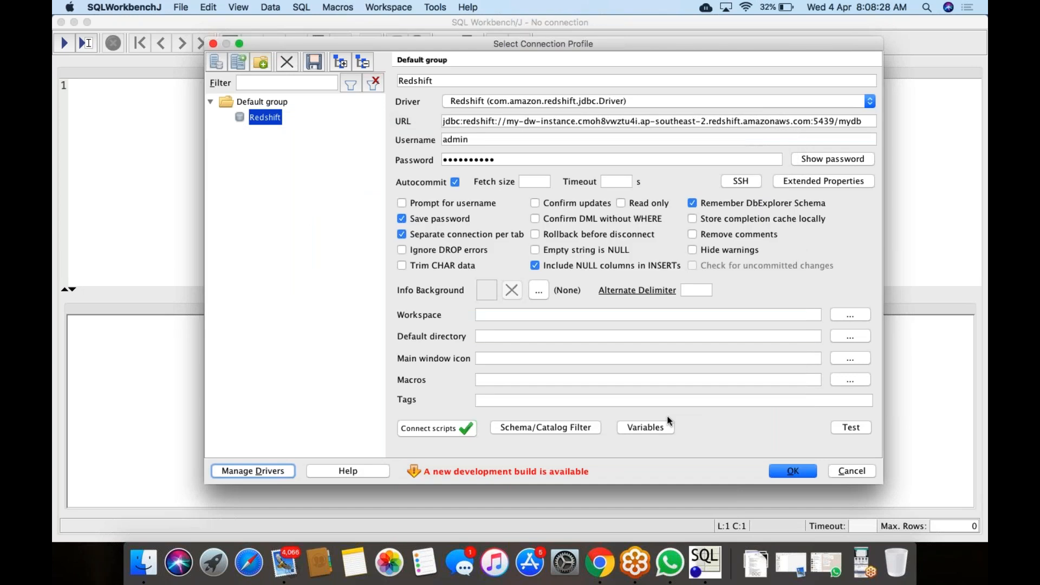
# Check the driver list and the Redshift driver entry in the driver manager, then close it without changes.
pyautogui.click(264, 472)
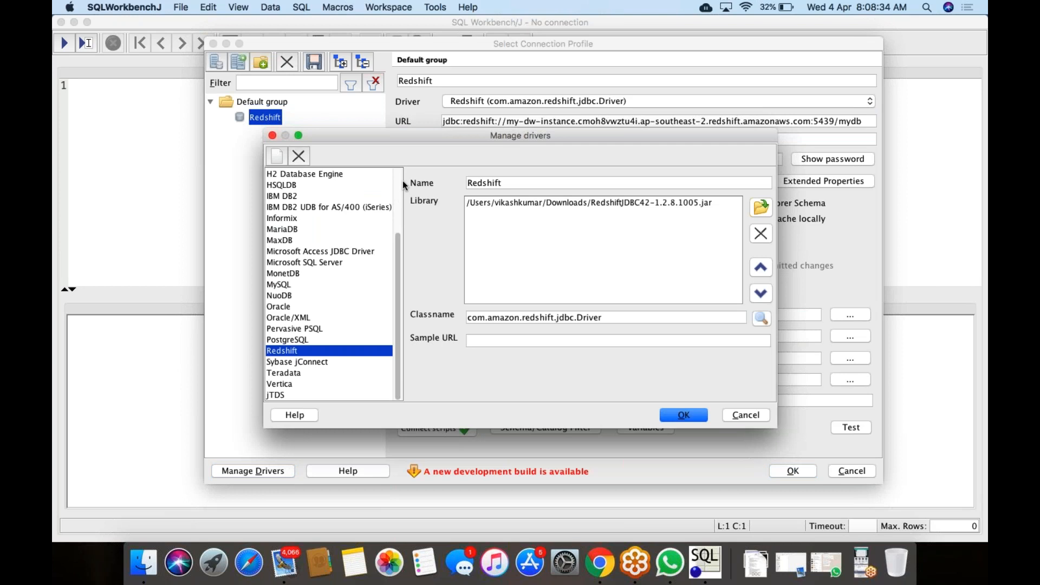
pyautogui.scroll(4, 399, 181)
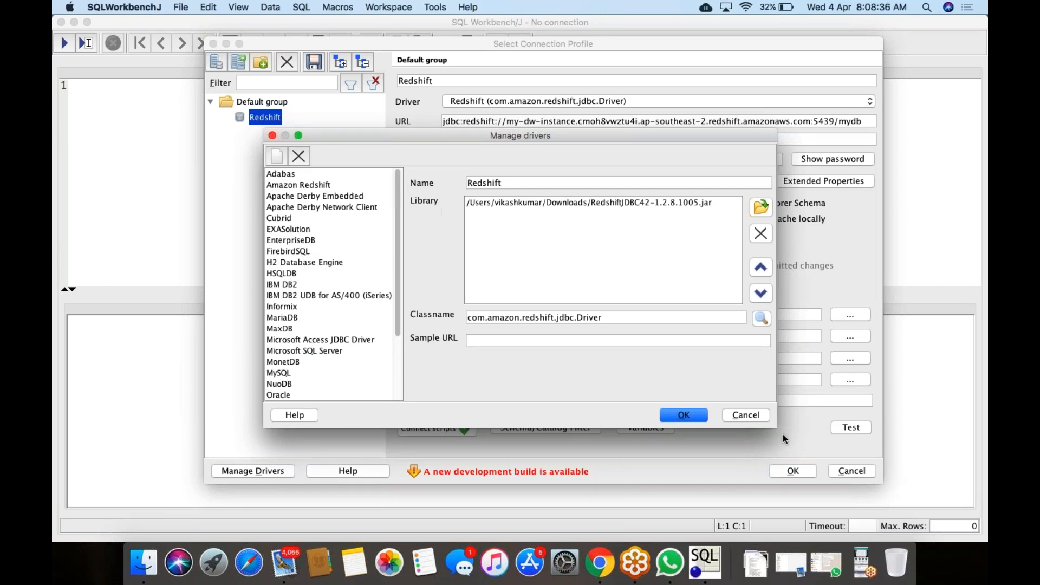
pyautogui.click(746, 415)
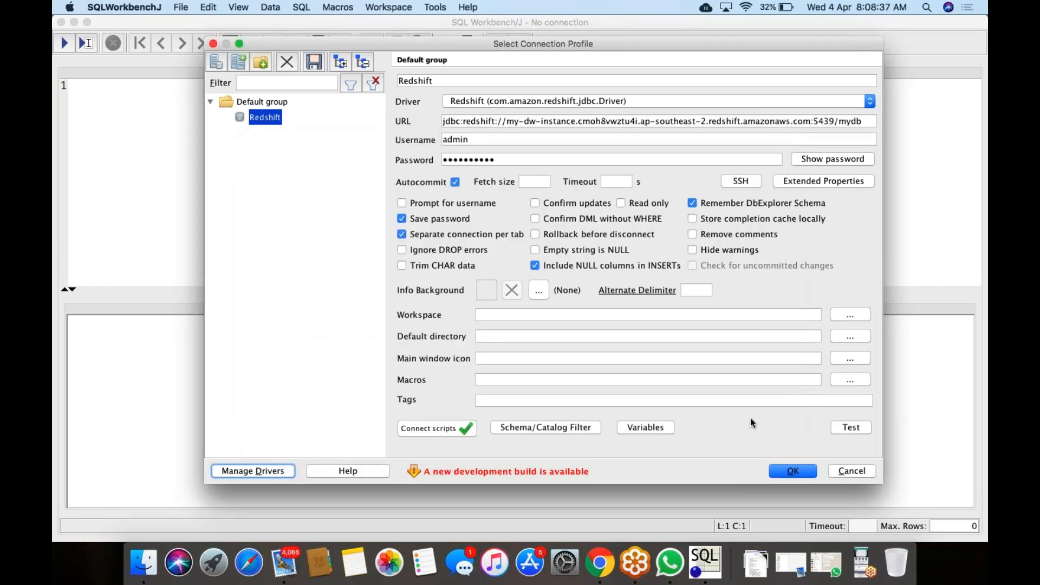
# Set the Redshift connection profile's driver to Amazon Redshift (com.amazon.redshift.jdbc.Driver).
pyautogui.click(602, 104)
pyautogui.scroll(5, 599, 134)
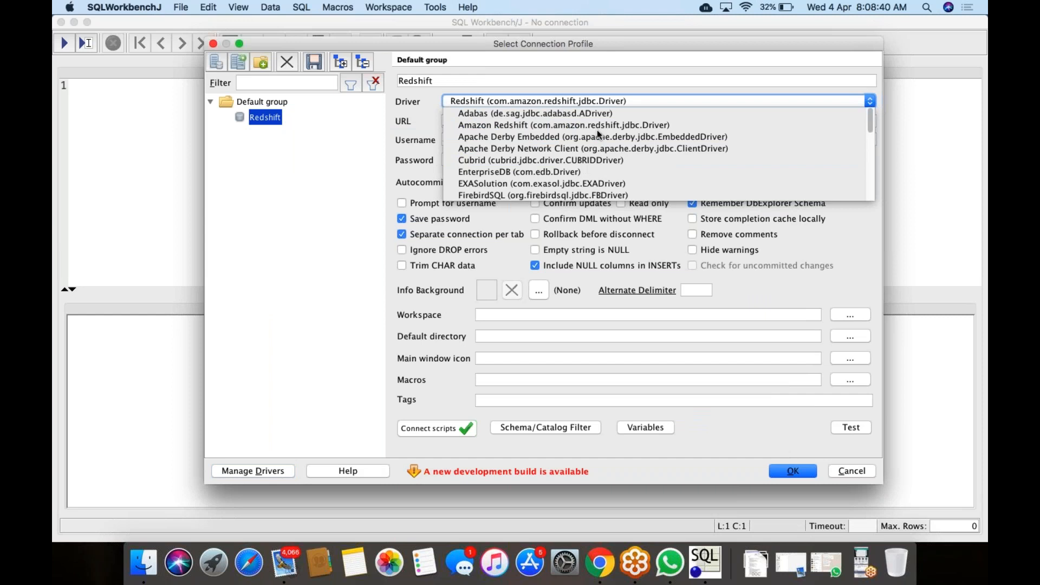
pyautogui.click(561, 128)
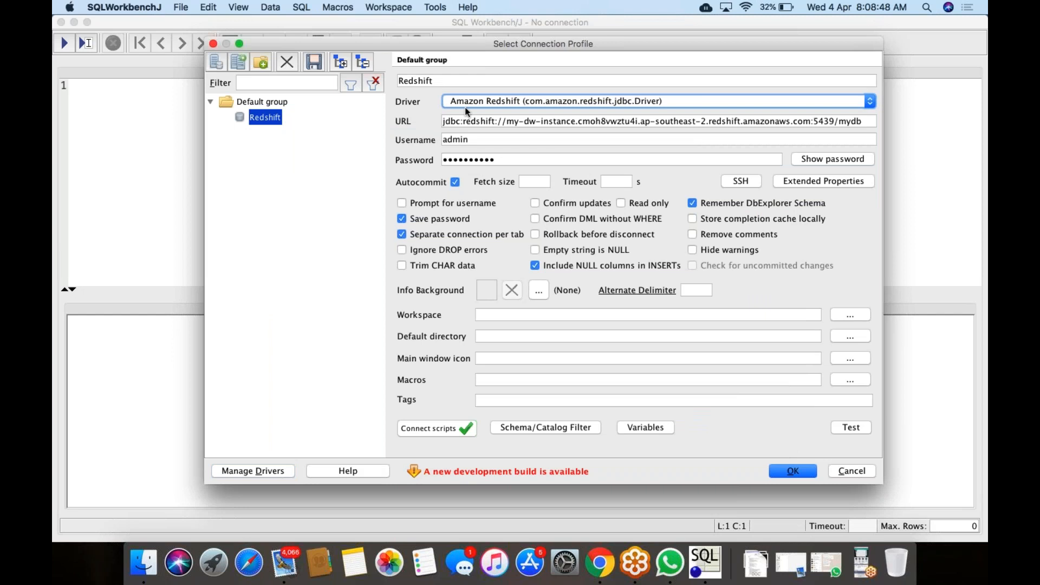
# Review the connection profile's name, JDBC URL and username fields.
pyautogui.click(447, 81)
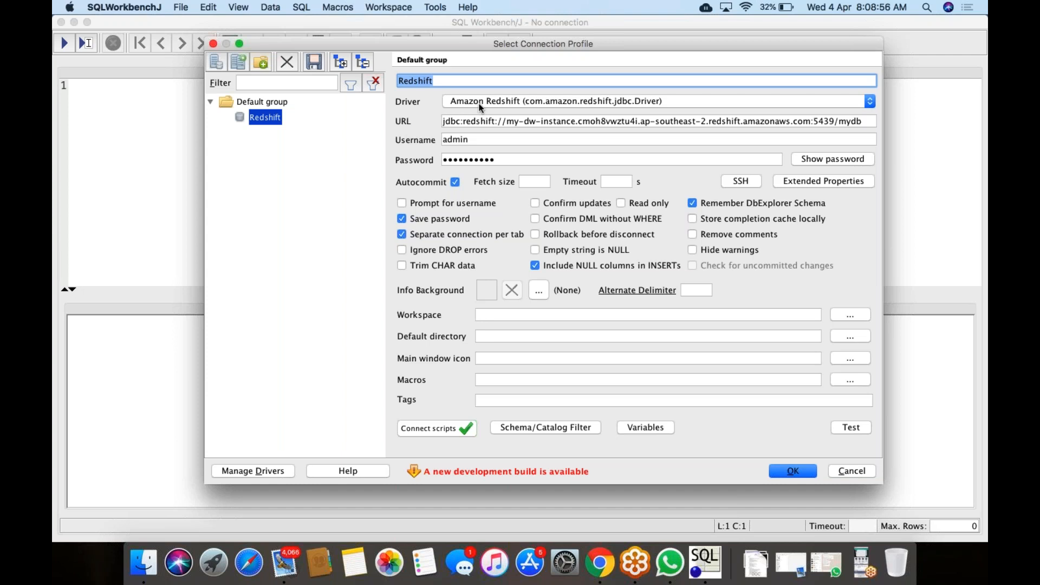
pyautogui.click(481, 126)
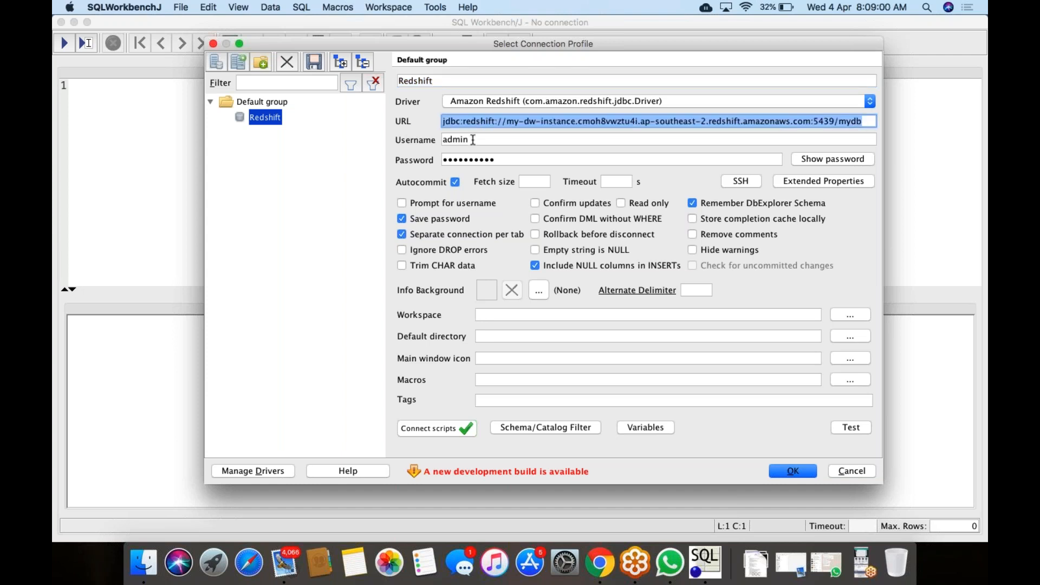
pyautogui.click(472, 140)
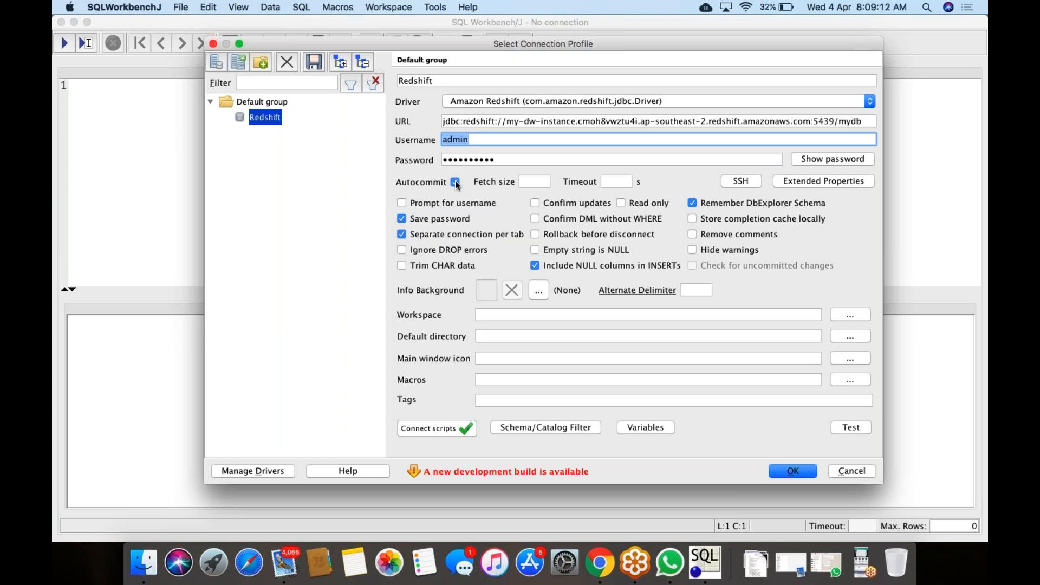
pyautogui.tripleClick(475, 122)
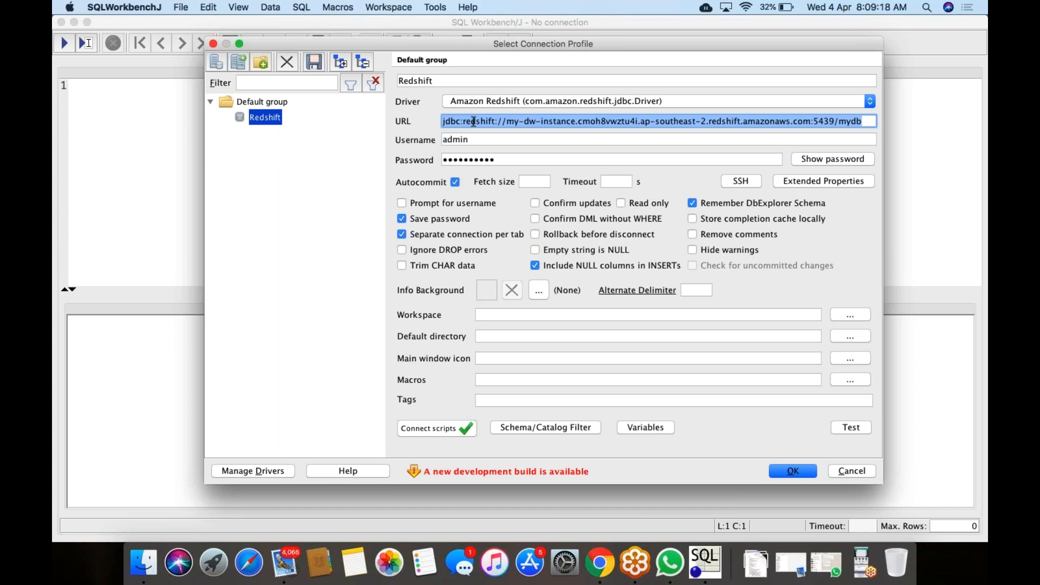
# Switch to Chrome and select the my-dw-instance cluster on the Connect client page to look up its connection URLs.
pyautogui.click(600, 564)
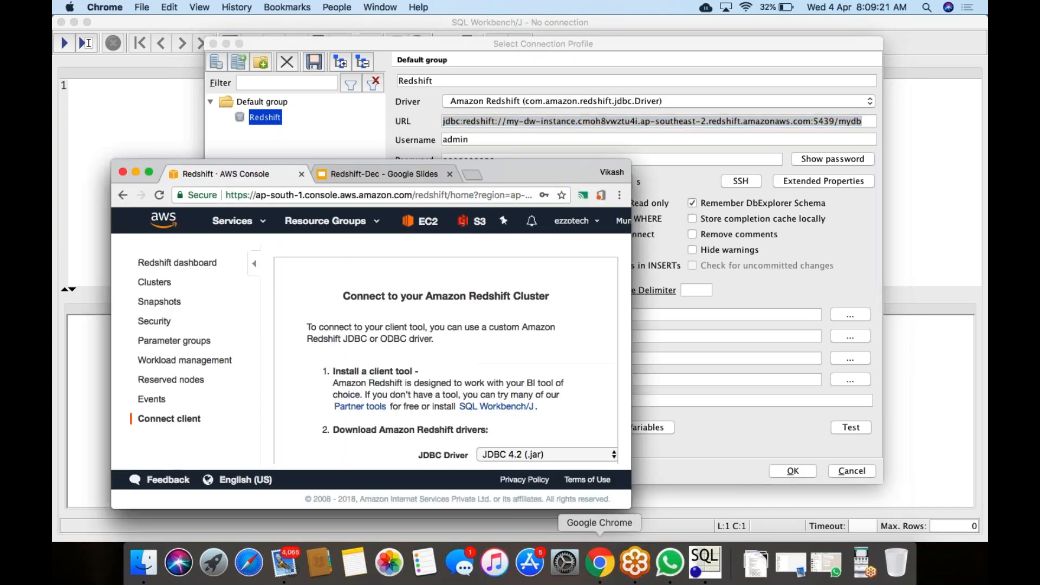
pyautogui.click(149, 172)
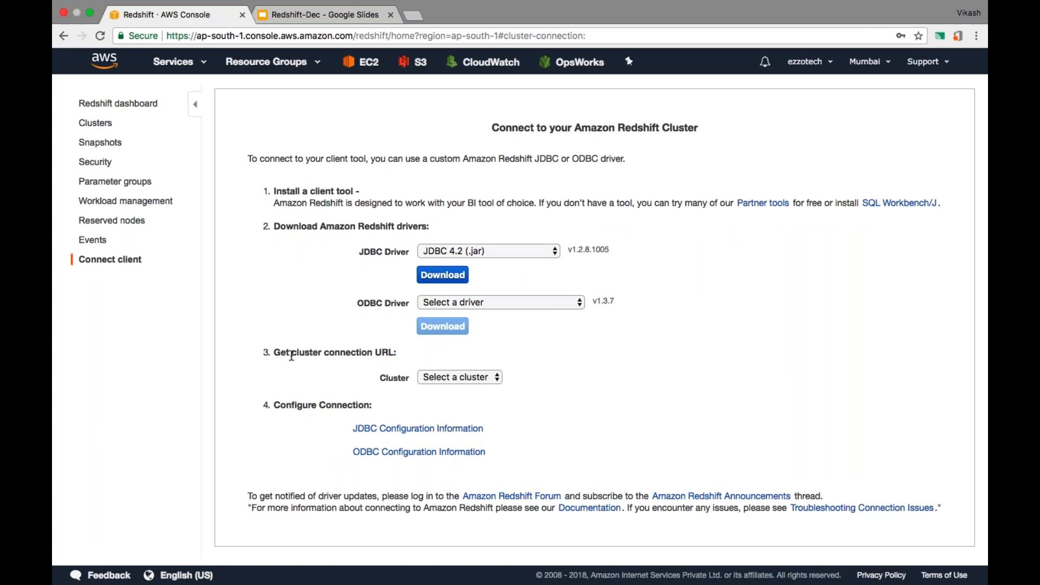
pyautogui.click(448, 379)
pyautogui.click(447, 388)
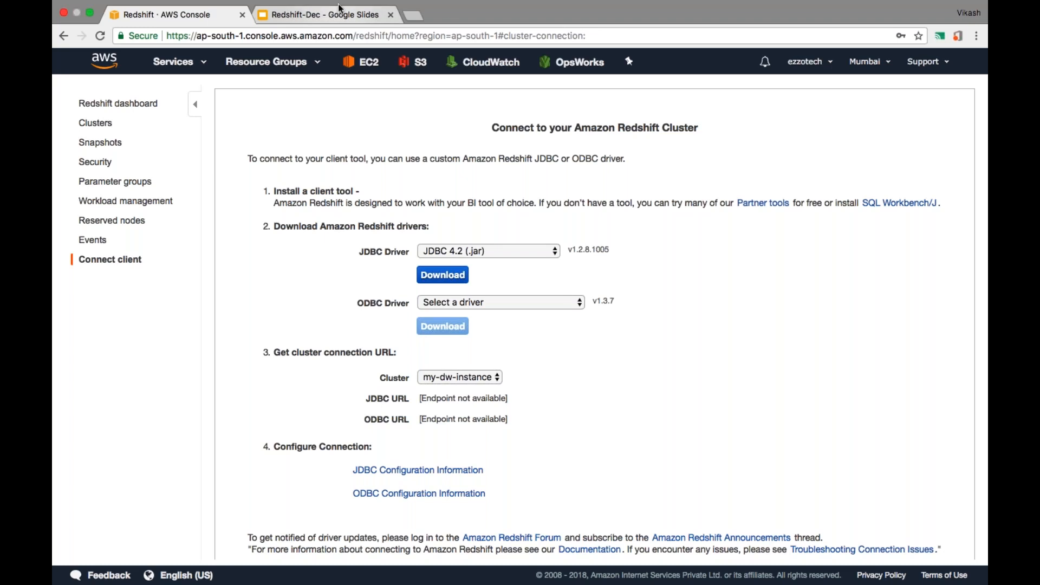
# Search Google in a new tab for "aws redshift getting started" and open Step 6: Load Sample Data in the AWS guide.
pyautogui.click(415, 18)
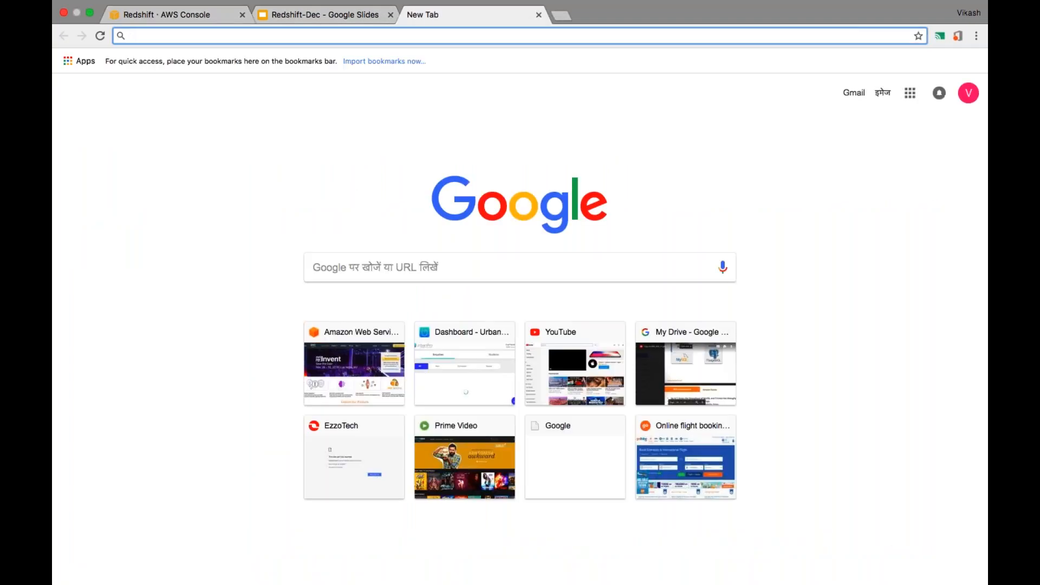
pyautogui.write('aws redshift getting start')
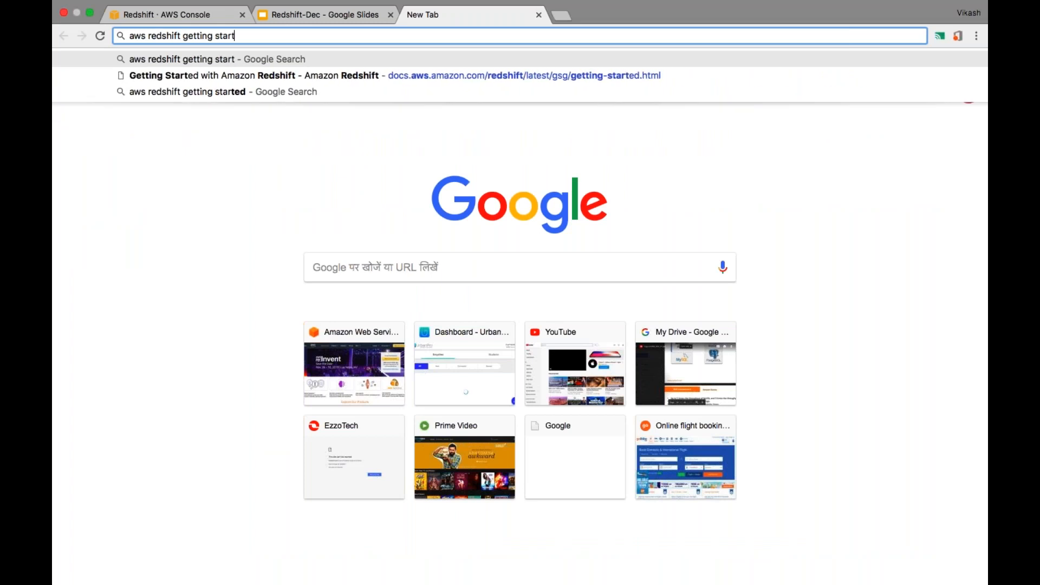
pyautogui.write('ed')
pyautogui.press('Return')
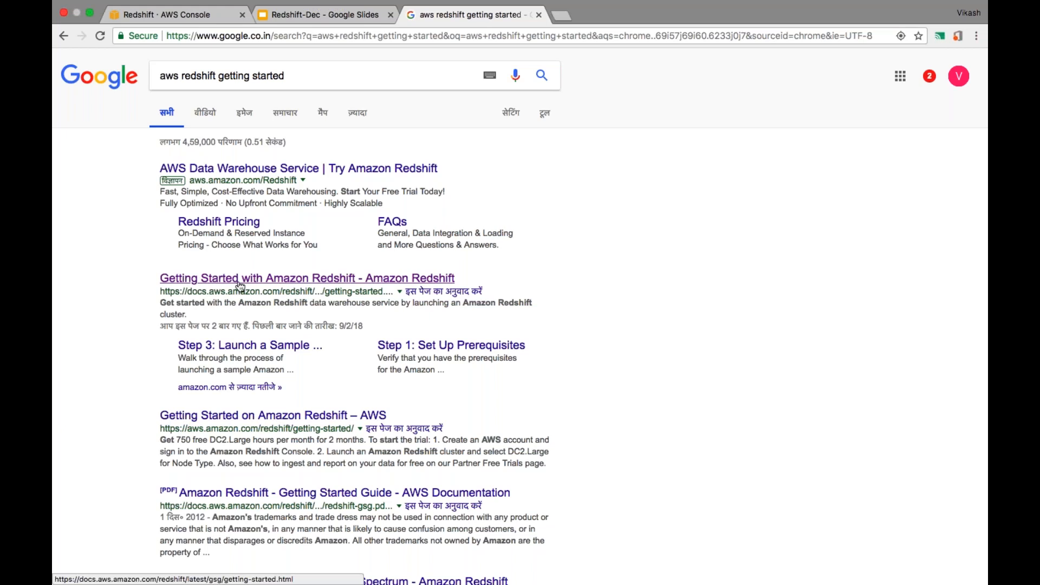
pyautogui.click(347, 280)
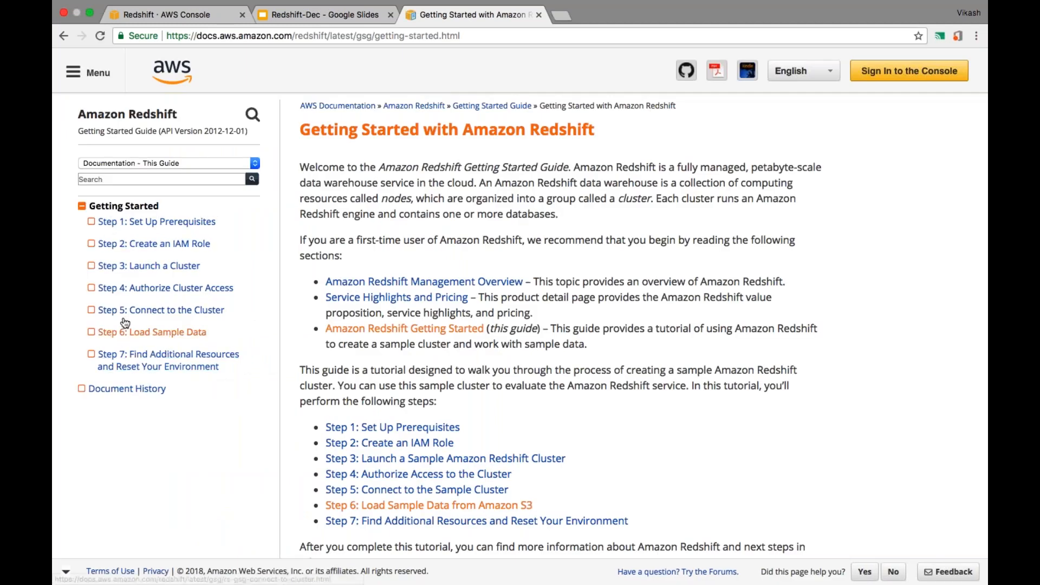
pyautogui.click(190, 334)
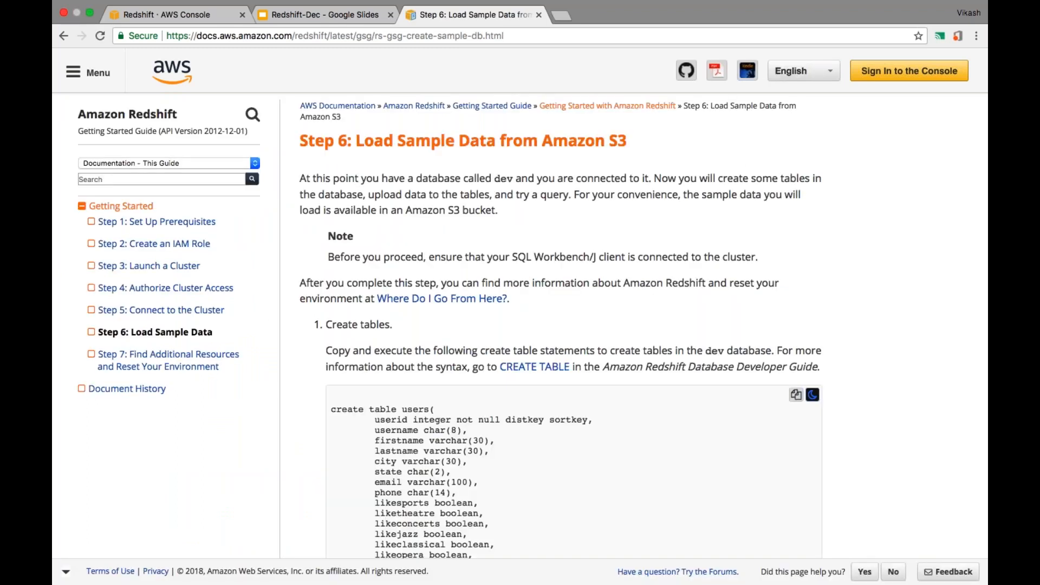
# Examine the sample create table statements, COPY commands and queries in the Load Sample Data guide.
pyautogui.scroll(-20, 561, 325)
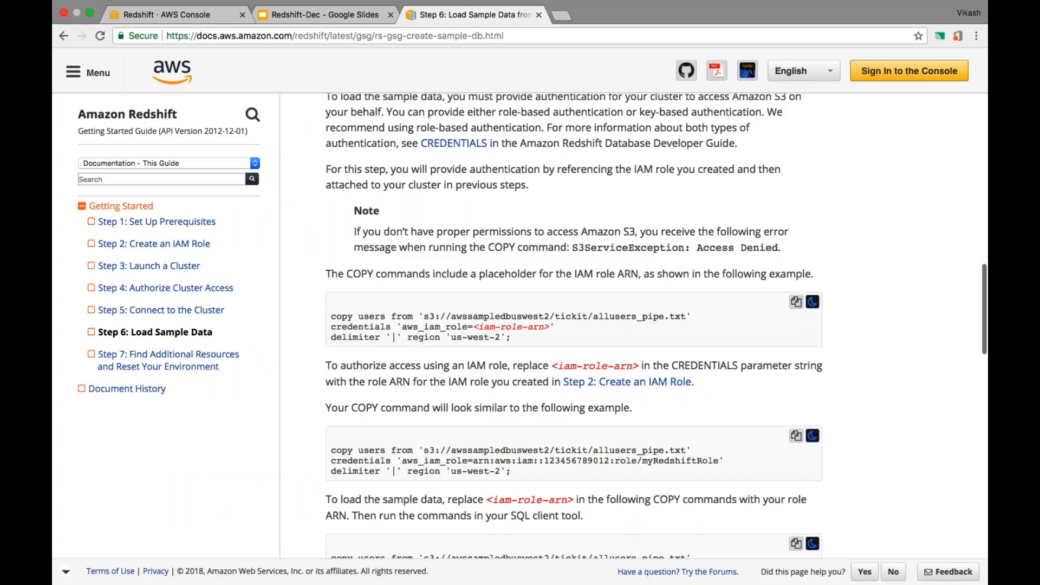
pyautogui.scroll(-10, 574, 325)
pyautogui.scroll(12, 574, 325)
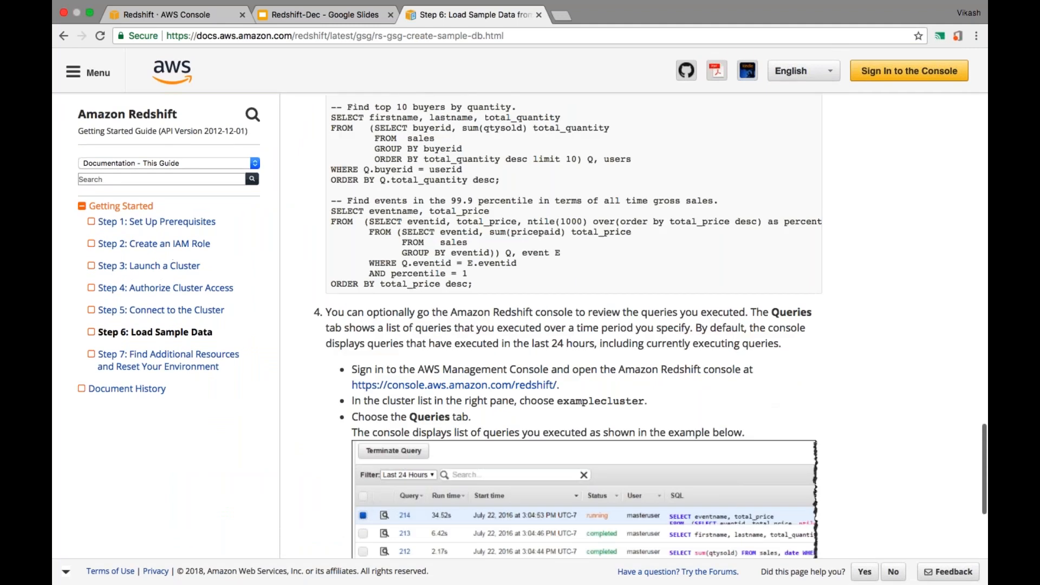
pyautogui.scroll(20, 575, 325)
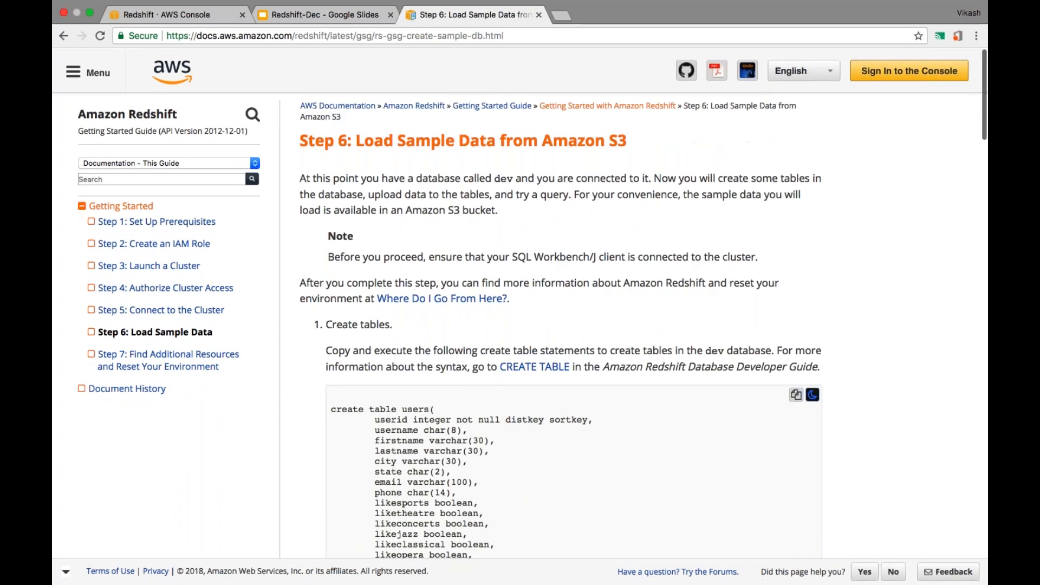
pyautogui.scroll(-5, 560, 325)
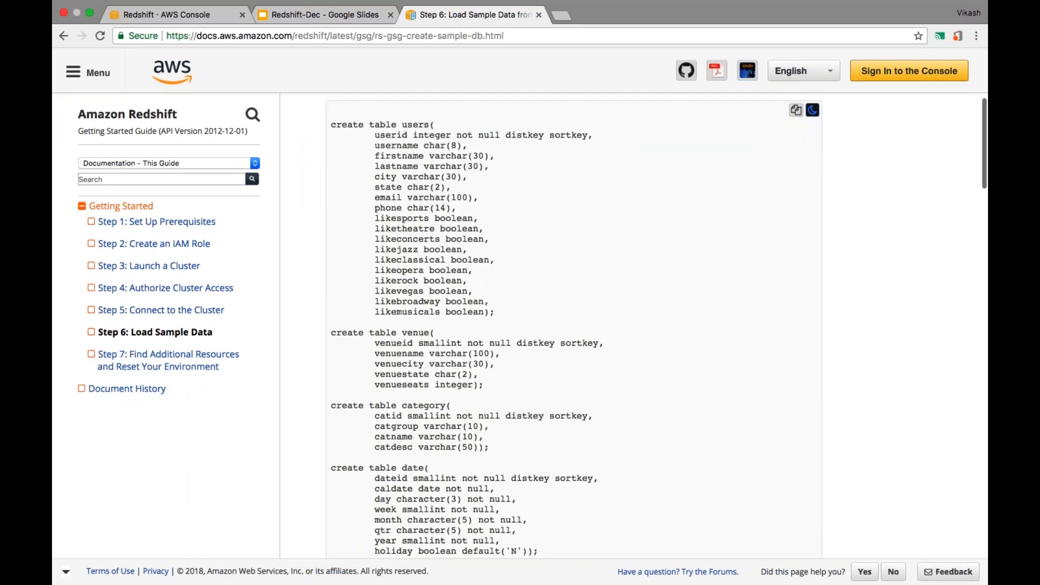
# Open the my-dw-instance cluster's details in the AWS console and copy its JDBC URL.
pyautogui.click(163, 14)
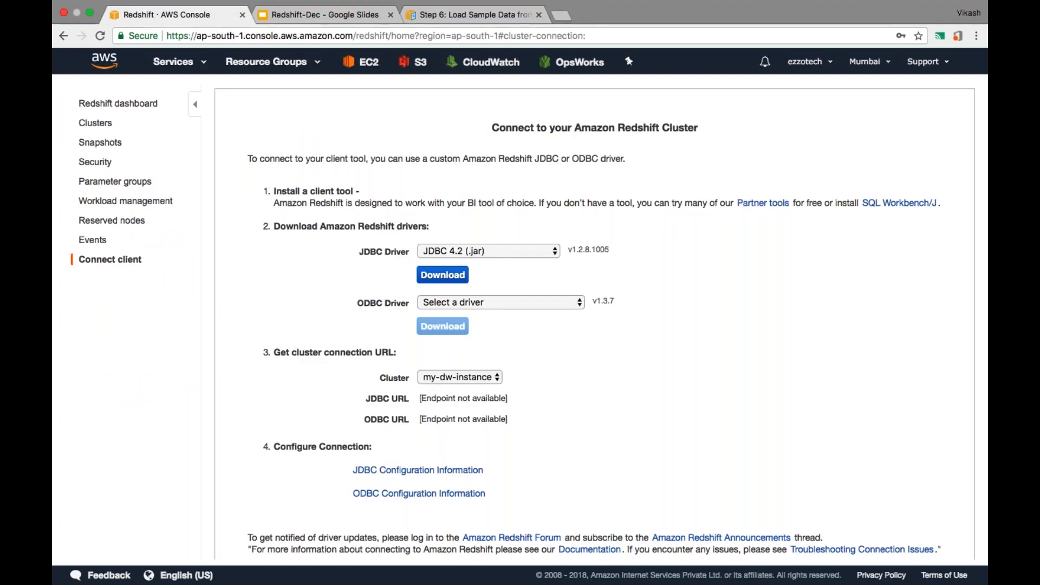
pyautogui.click(103, 123)
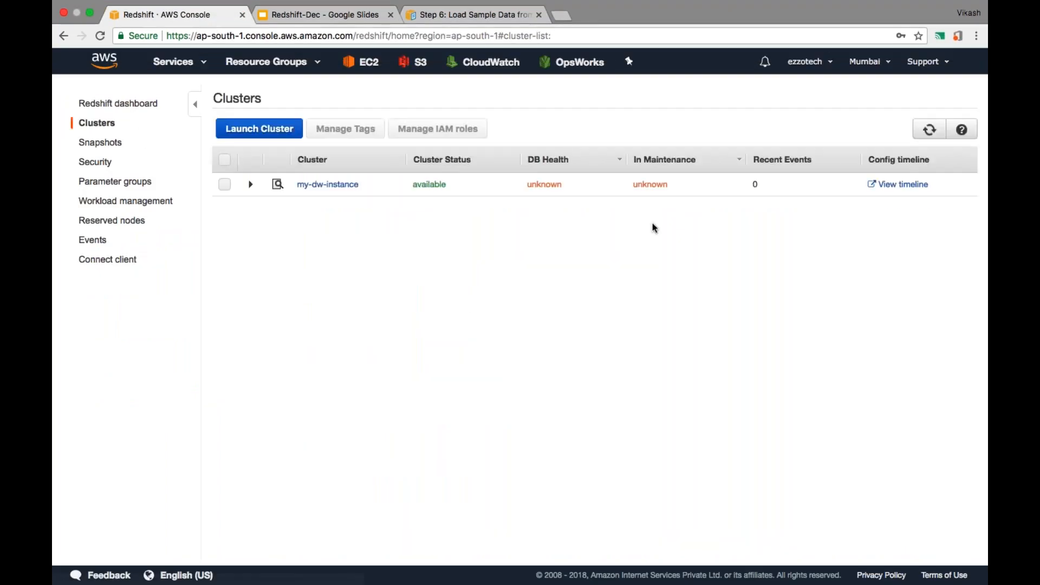
pyautogui.click(328, 184)
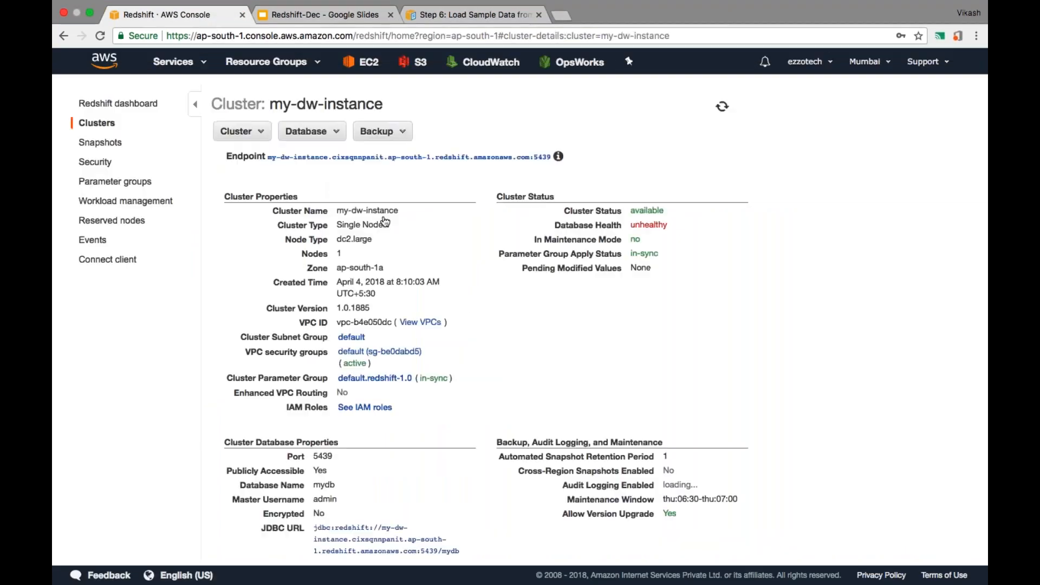
pyautogui.scroll(-5, 515, 372)
pyautogui.tripleClick(397, 323)
pyautogui.tripleClick(368, 286)
pyautogui.press('super+c')
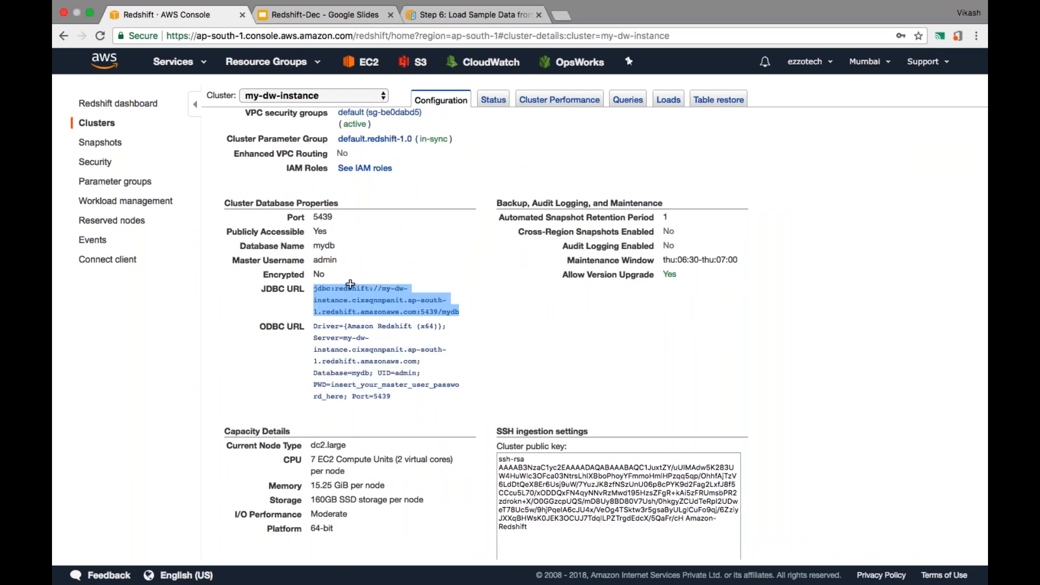
# Switch to SQL Workbench/J and set the connection profile's driver to Redshift (com.amazon.redshift.jdbc.Driver).
pyautogui.hotkey('ctrl', 'Right')
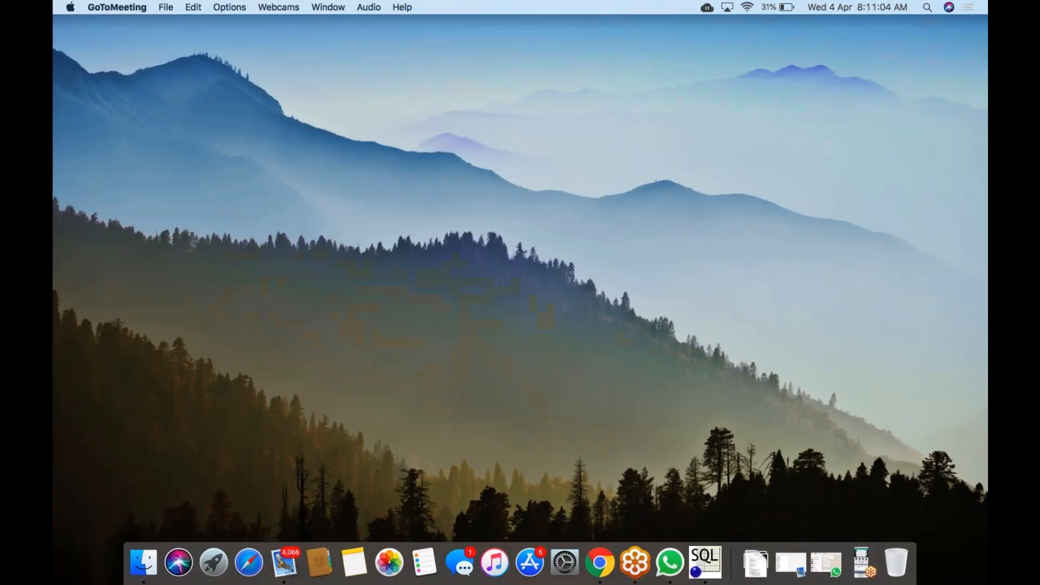
pyautogui.click(713, 562)
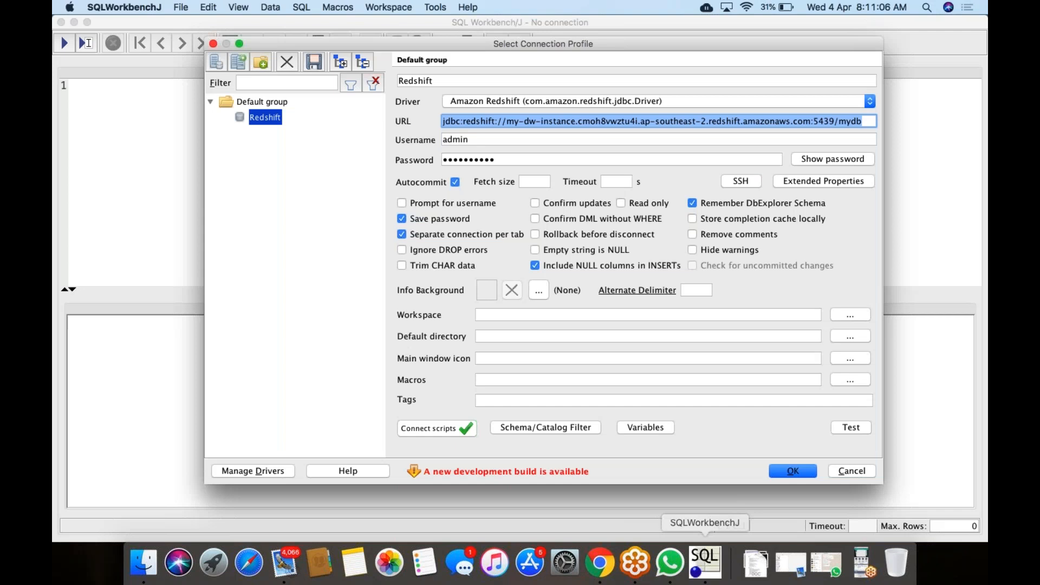
pyautogui.click(564, 100)
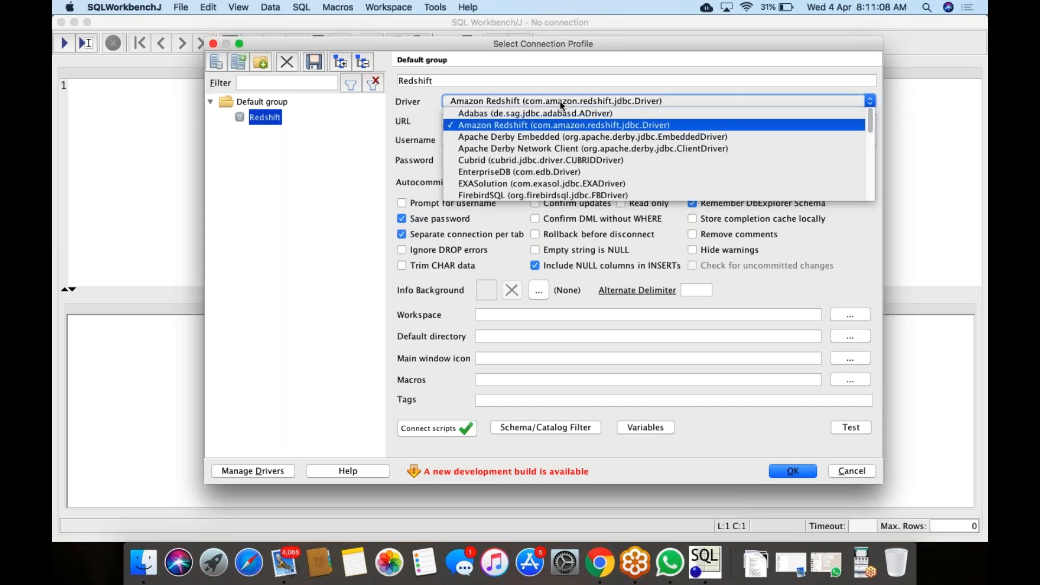
pyautogui.scroll(-5, 566, 135)
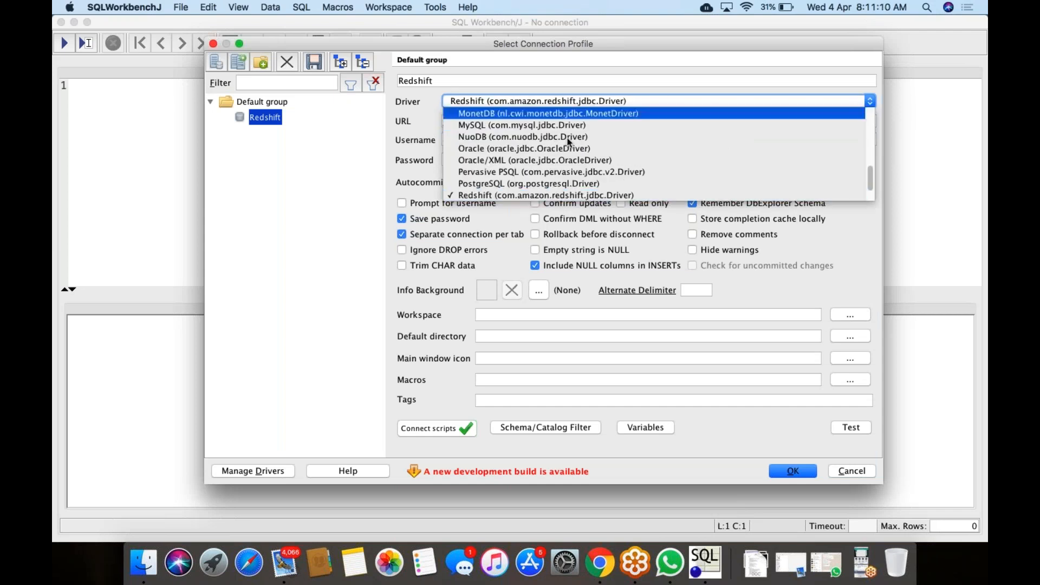
pyautogui.click(565, 193)
# Set the profile's URL to jdbc:redshift://my-dw-instance.cixsqnnpanit.ap-south-1.redshift.amazonaws.com:5439/mydb and test the connection.
pyautogui.click(512, 133)
pyautogui.click(512, 124)
pyautogui.press('super+v')
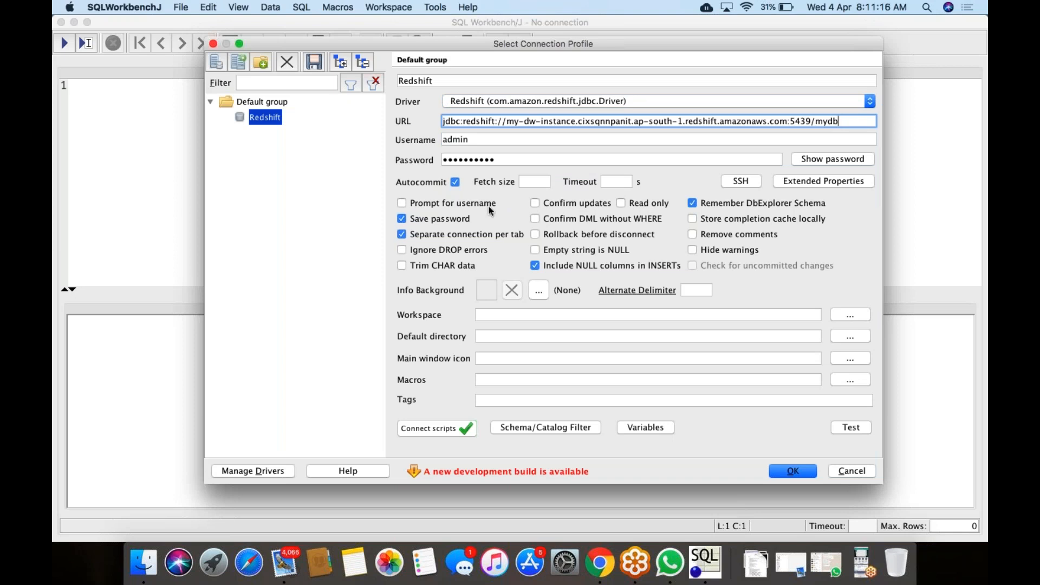
pyautogui.click(844, 431)
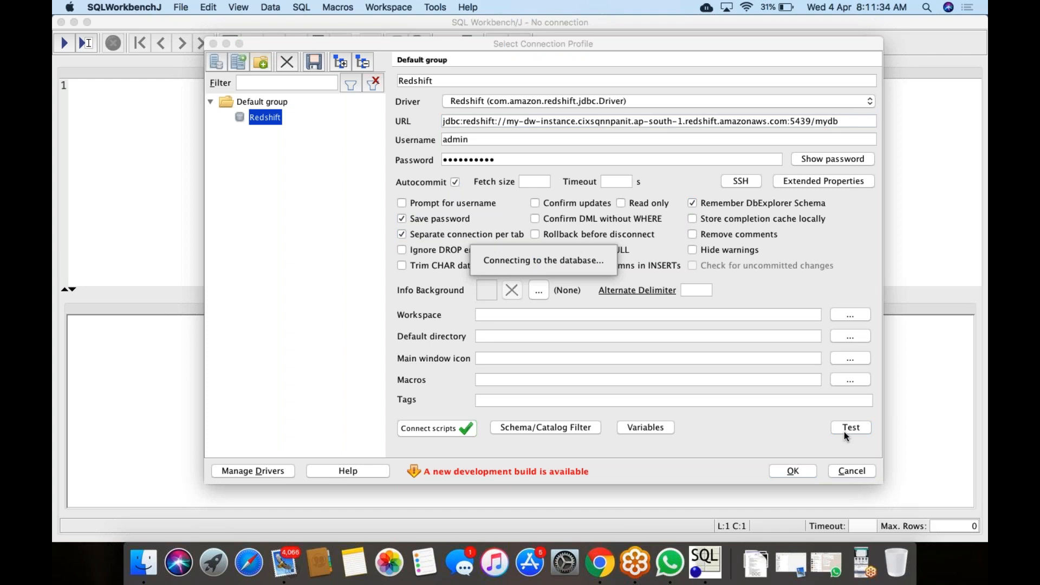
# Switch back to the AWS console in Chrome and check the my-dw-instance cluster's endpoint authorization and status.
pyautogui.click(601, 563)
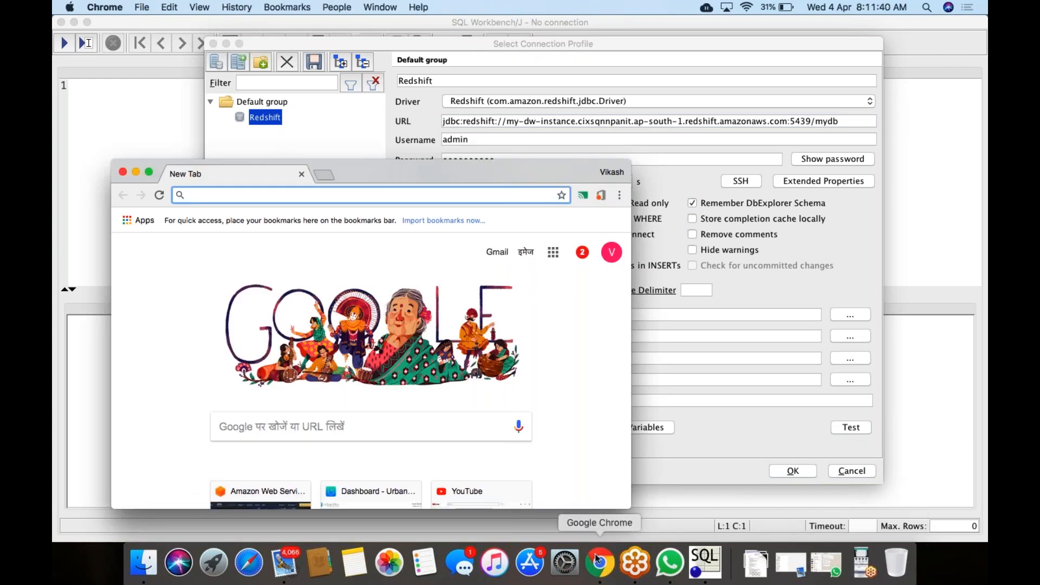
pyautogui.press('F12')
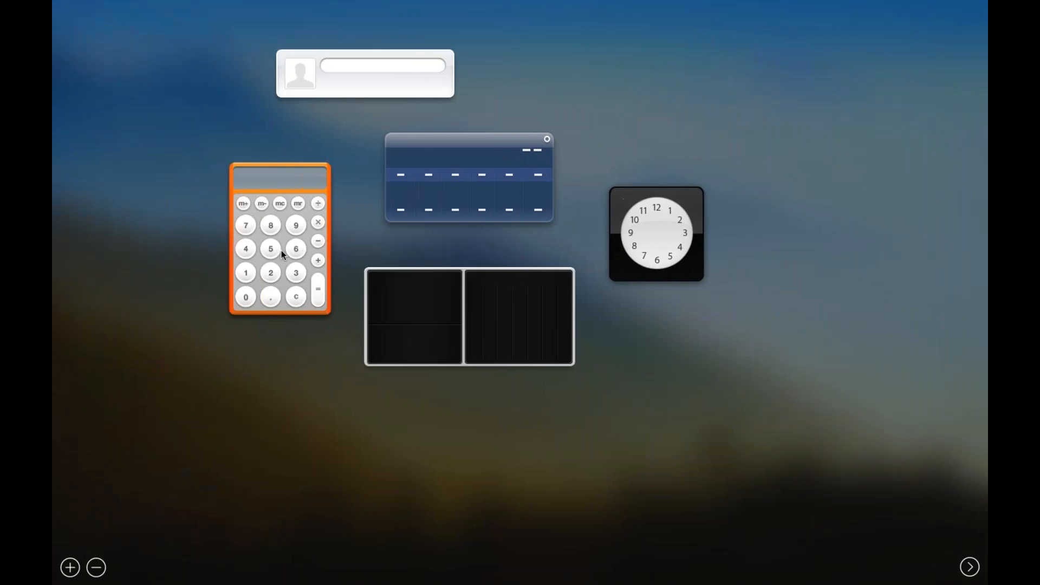
pyautogui.hotkey('ctrl', 'Right')
pyautogui.hotkey('ctrl', 'Right')
pyautogui.hotkey('ctrl', 'Right')
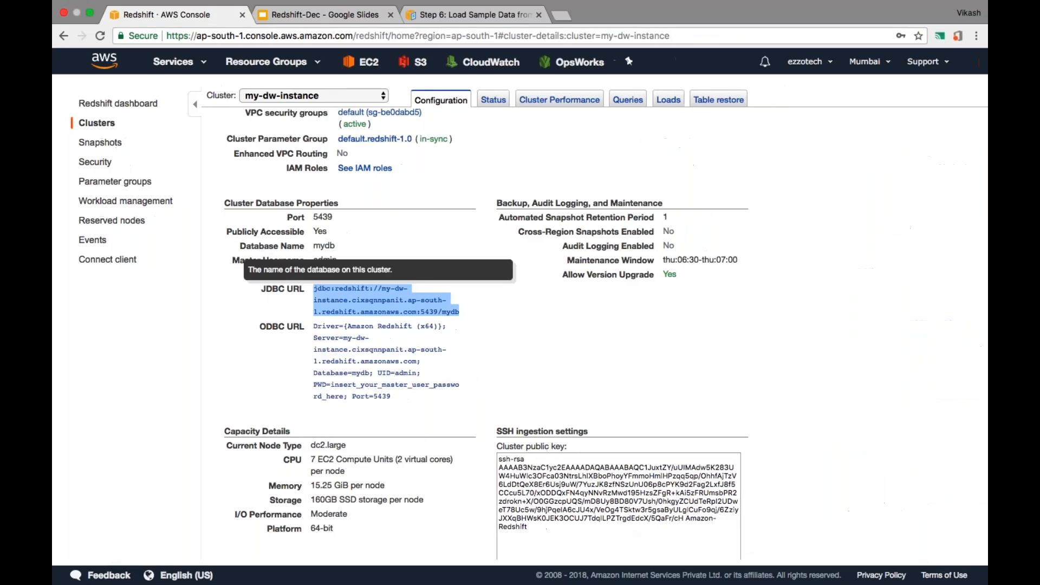
pyautogui.click(564, 328)
pyautogui.scroll(5, 565, 329)
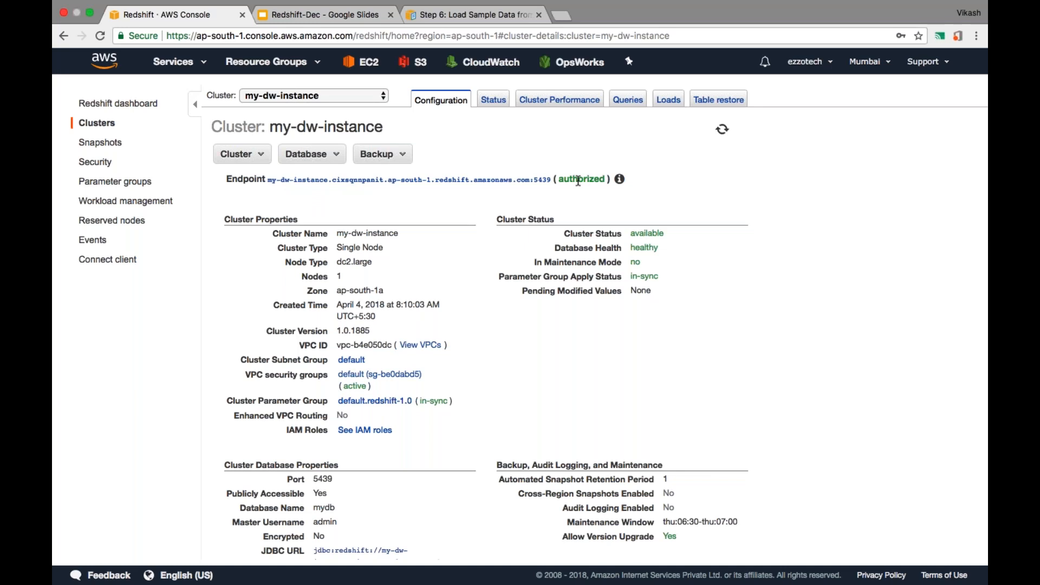
# Open the my-dw-instance cluster's default VPC security group and start editing its inbound rules, checking the existing rule's source options.
pyautogui.click(389, 379)
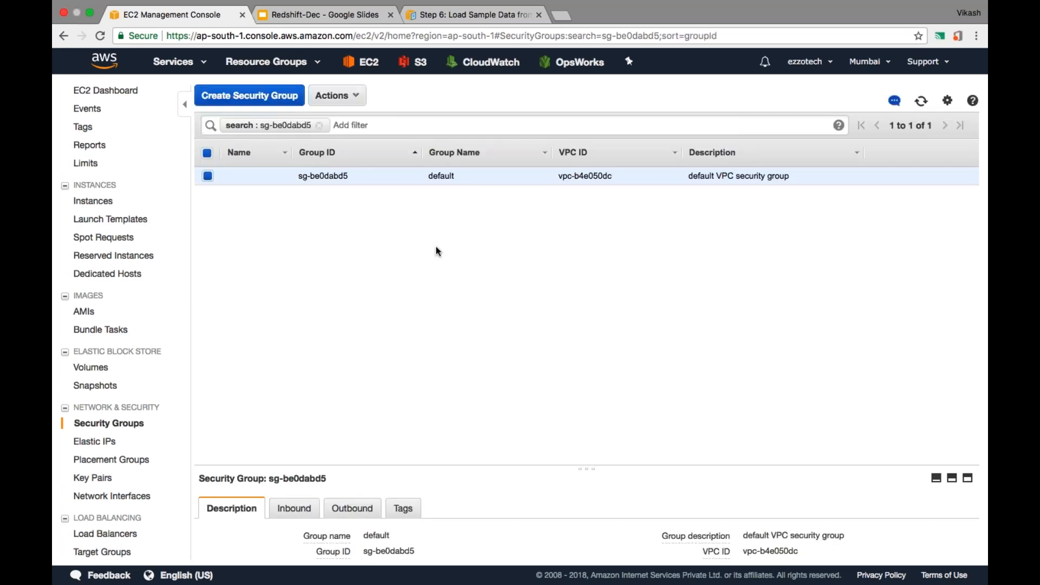
pyautogui.click(296, 511)
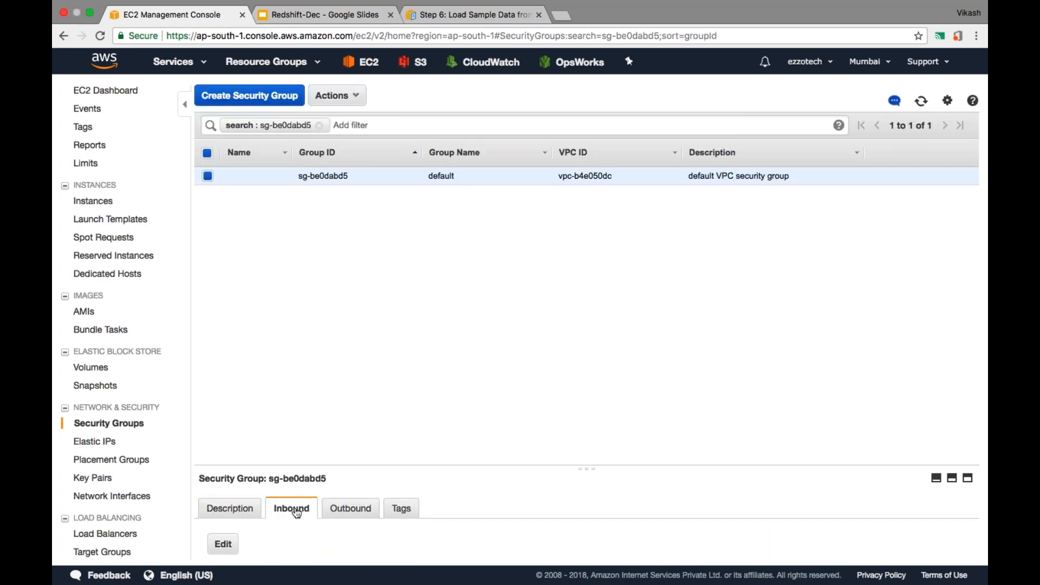
pyautogui.click(223, 544)
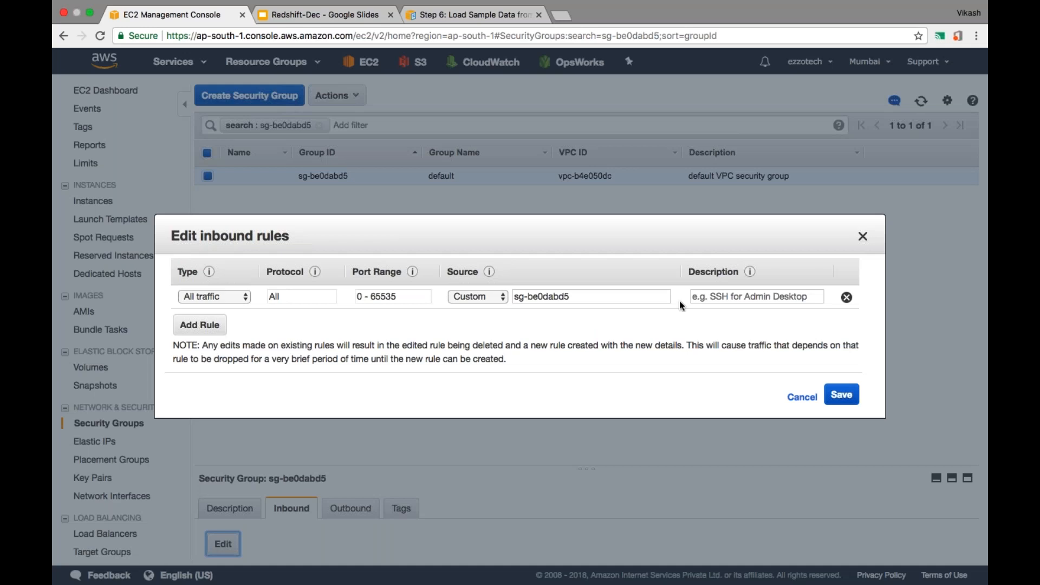
pyautogui.moveTo(584, 298); pyautogui.dragTo(512, 298)
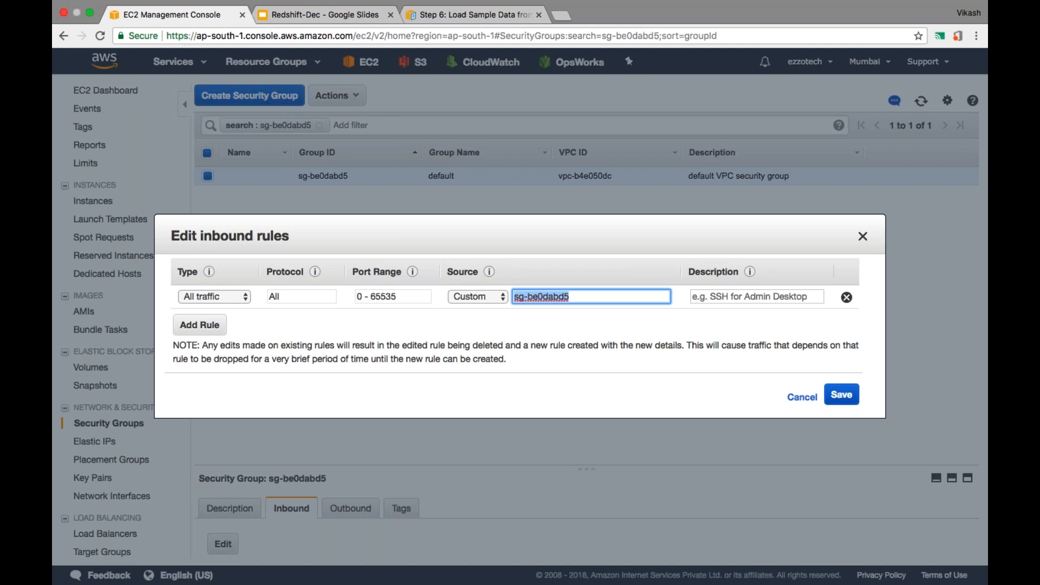
pyautogui.click(500, 298)
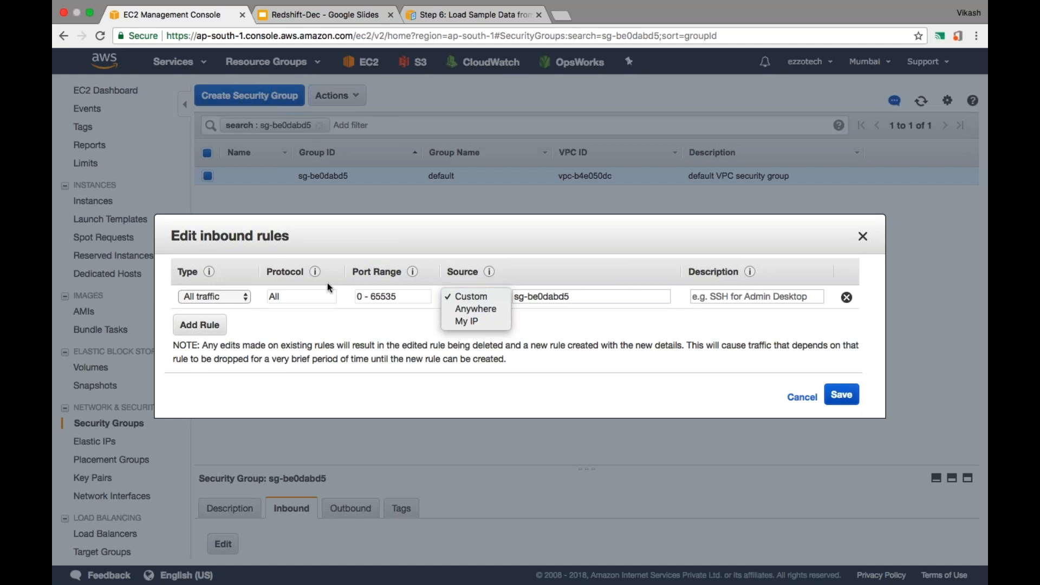
pyautogui.click(538, 262)
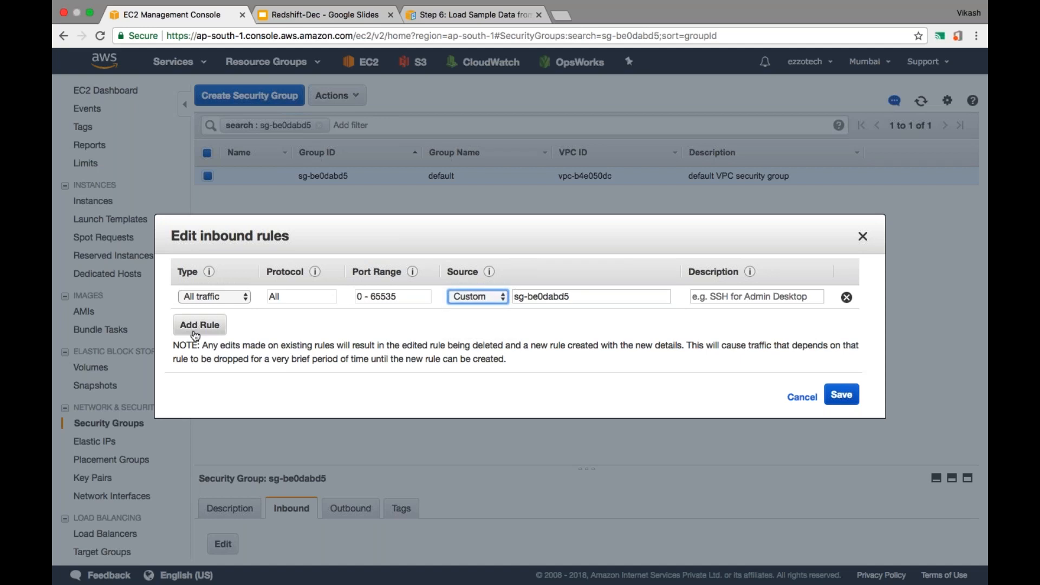
# Add an inbound rule of type Redshift with source Anywhere and save the security group's rules.
pyautogui.click(204, 326)
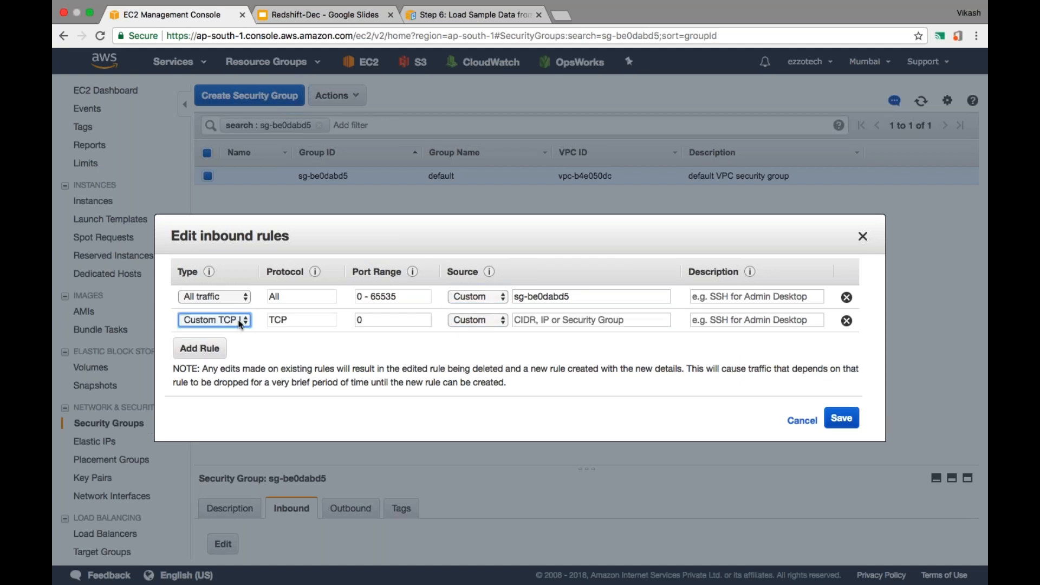
pyautogui.write('re')
pyautogui.click(493, 321)
pyautogui.click(490, 332)
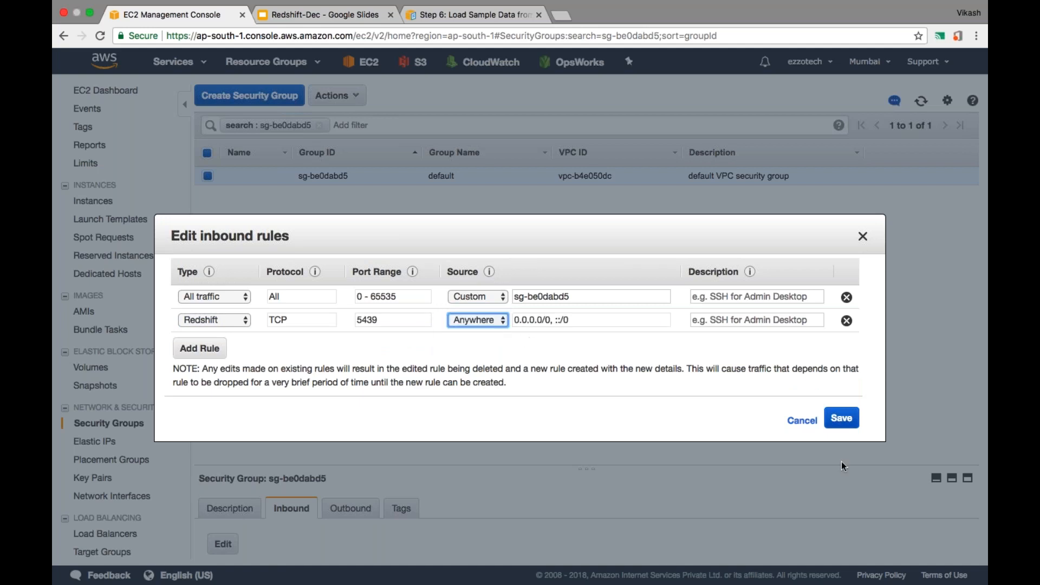
pyautogui.click(842, 418)
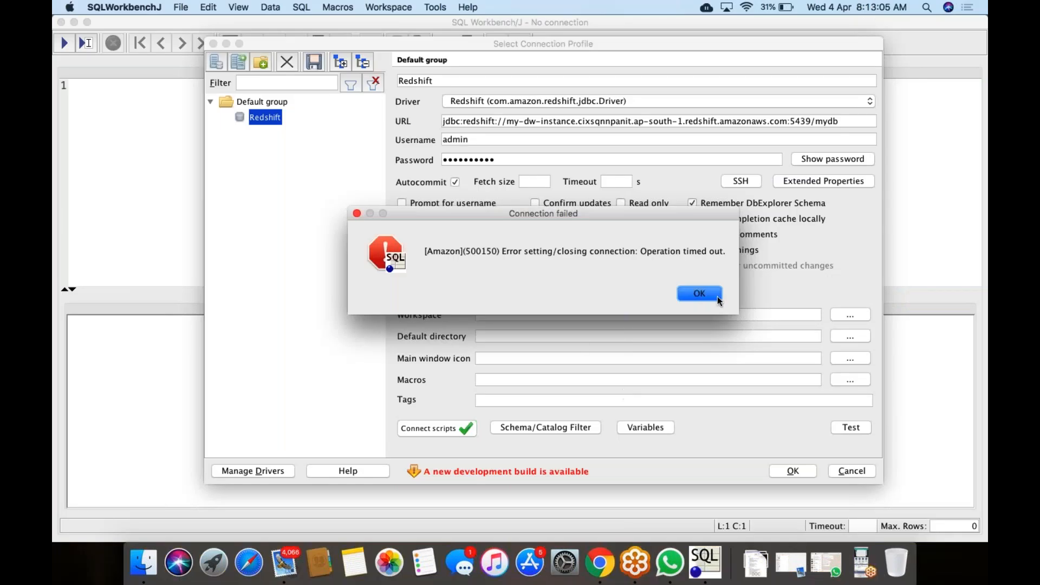
# In SQL Workbench/J, dismiss the connection error, retest the Redshift profile and connect with it.
pyautogui.click(707, 294)
pyautogui.click(844, 425)
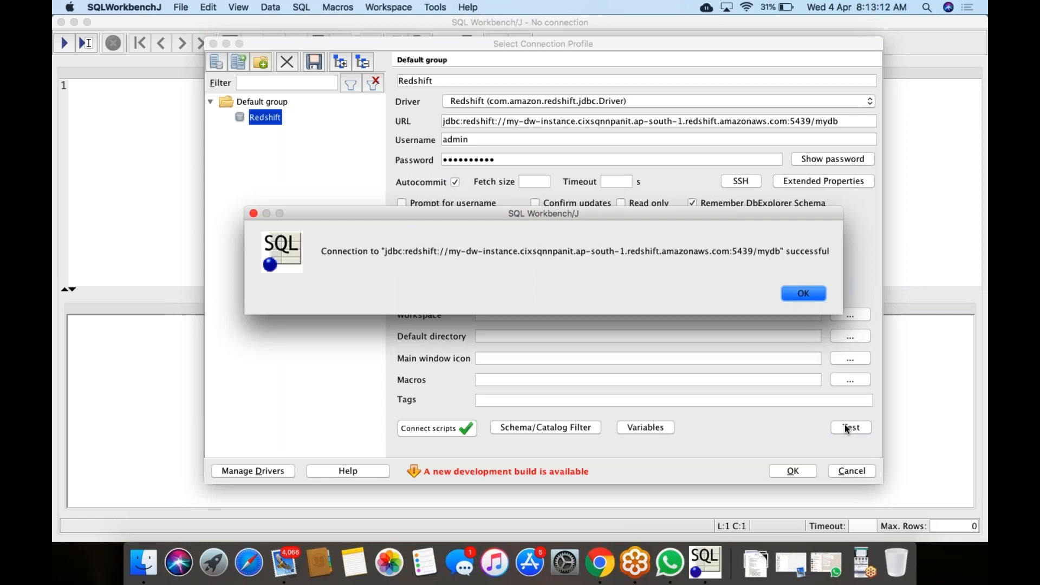
pyautogui.click(792, 294)
pyautogui.click(792, 470)
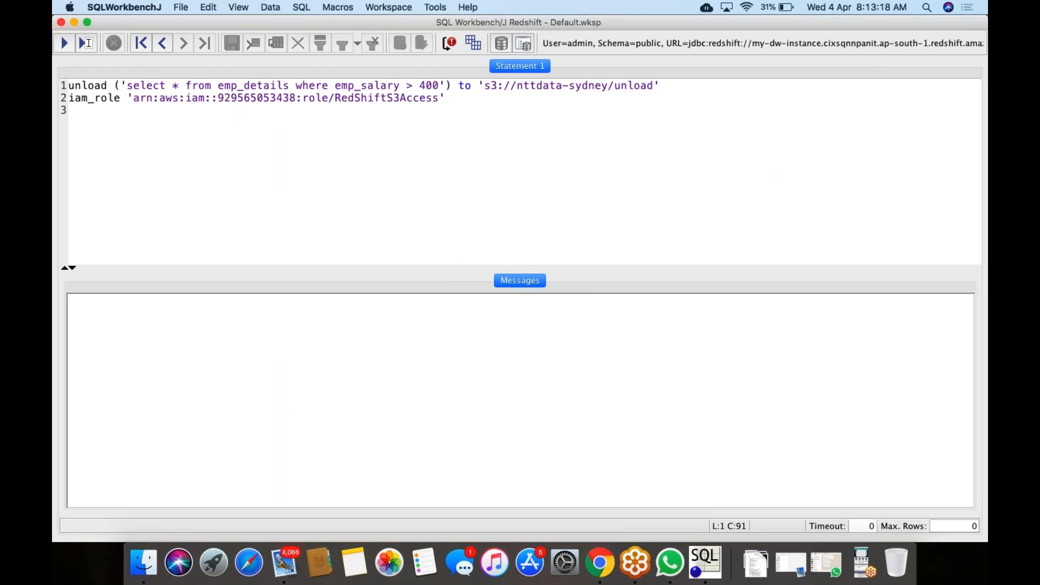
# Clear the old unload statement from the SQL editor.
pyautogui.click(71, 111)
pyautogui.press('super+a')
pyautogui.press('BackSpace')
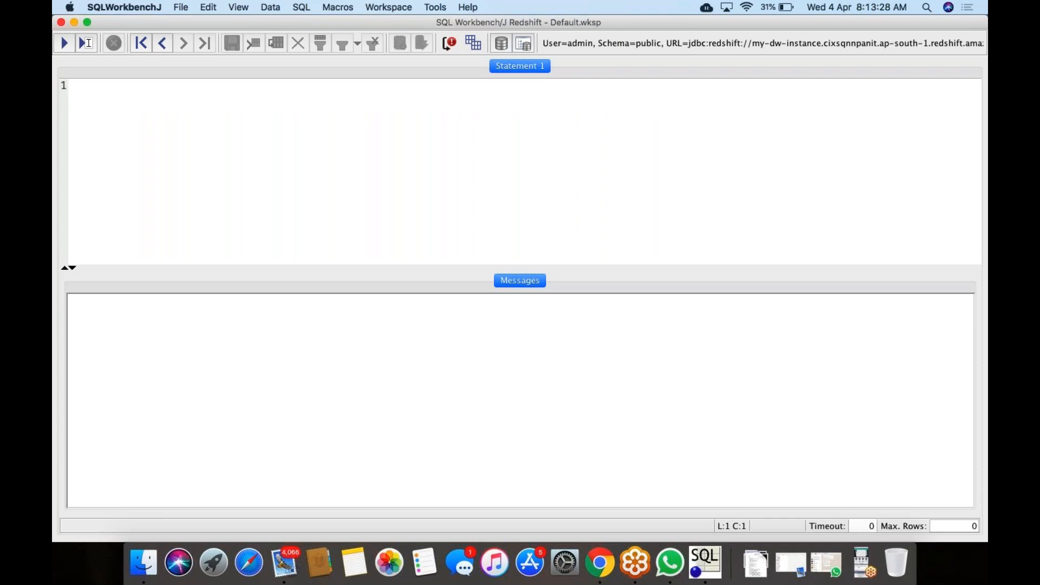
# Switch to Chrome and copy the create table users statement from the Redshift guide's "Step 6: Load Sample Data" page.
pyautogui.hotkey('ctrl', 'Right')
pyautogui.click(599, 563)
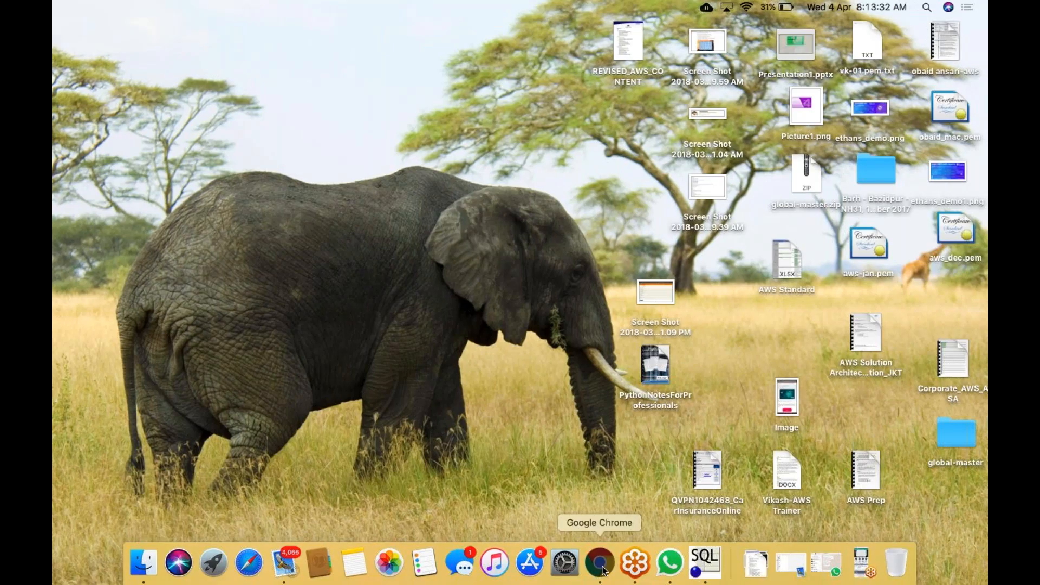
pyautogui.click(464, 16)
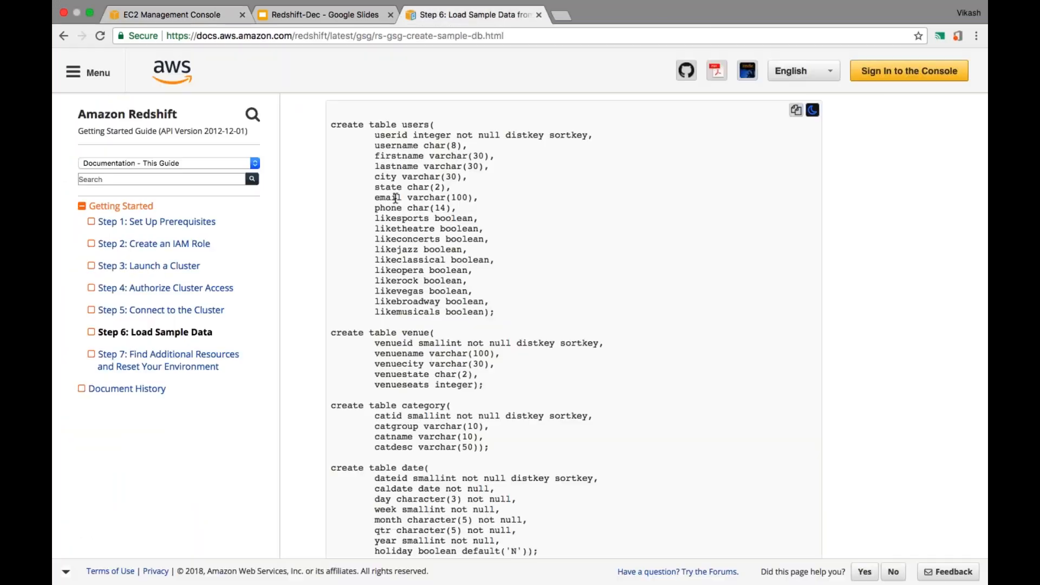
pyautogui.moveTo(331, 124); pyautogui.dragTo(503, 316)
pyautogui.press('super+c')
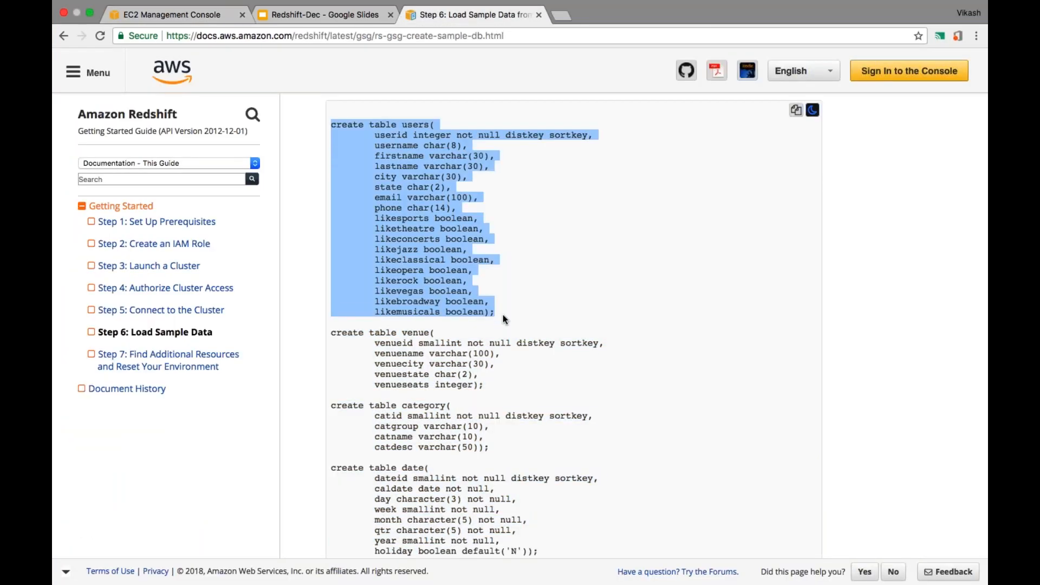
# Switch to SQL Workbench/J, paste the create table users statement into the editor and run it.
pyautogui.hotkey('ctrl', 'Left')
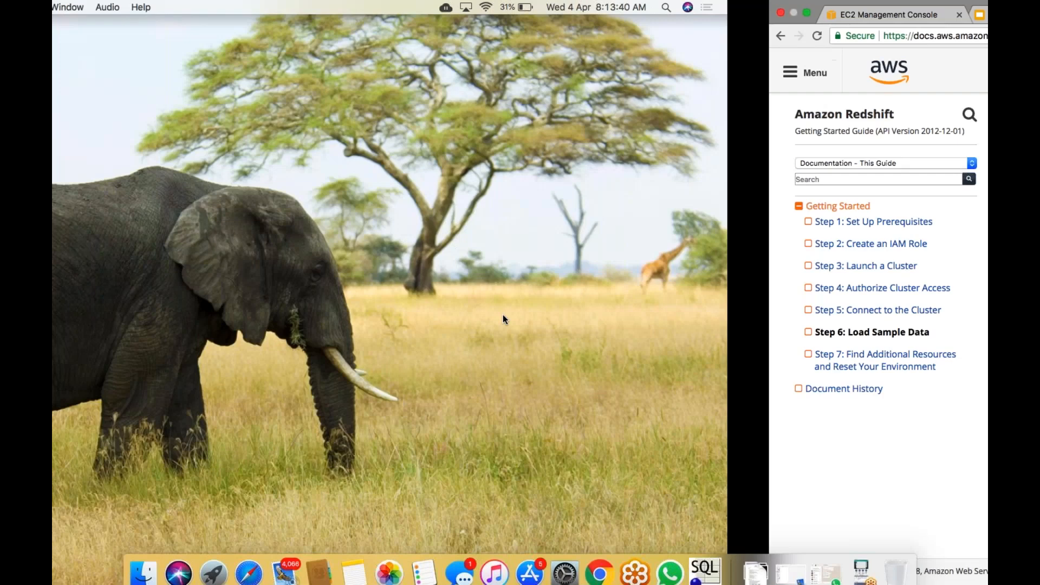
pyautogui.click(706, 563)
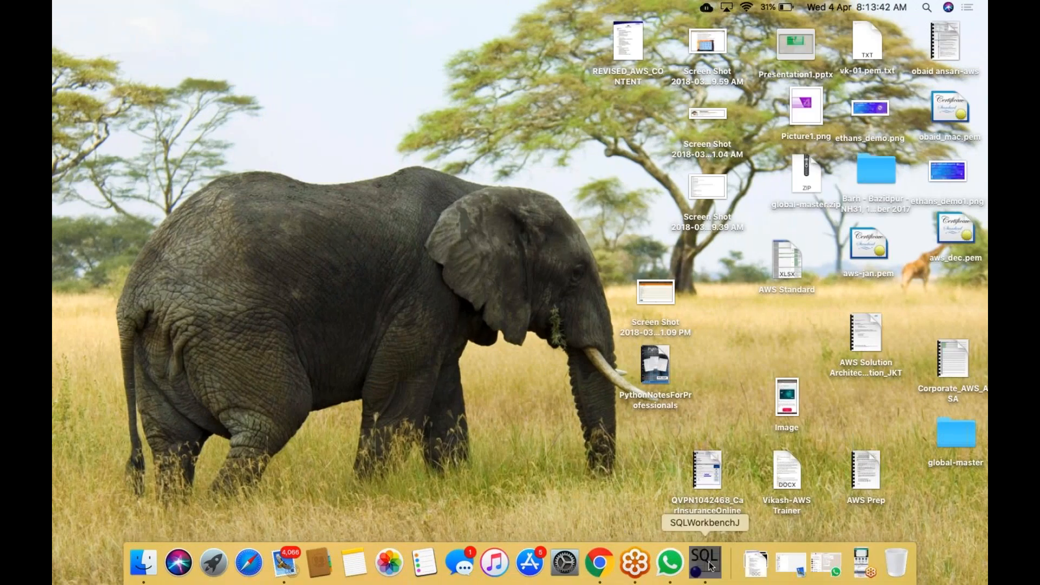
pyautogui.press('super+v')
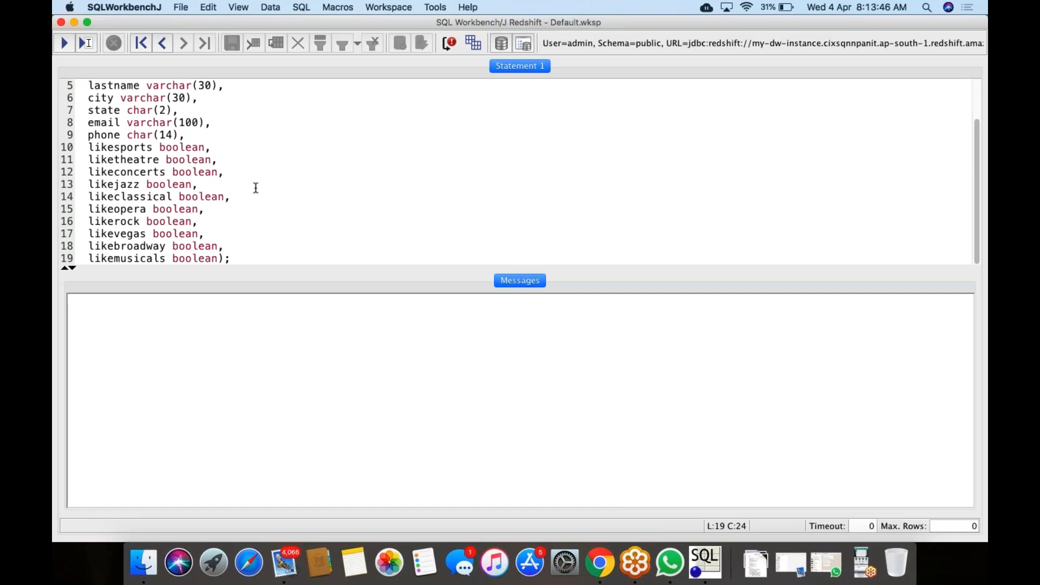
pyautogui.press('super+a')
pyautogui.click(65, 43)
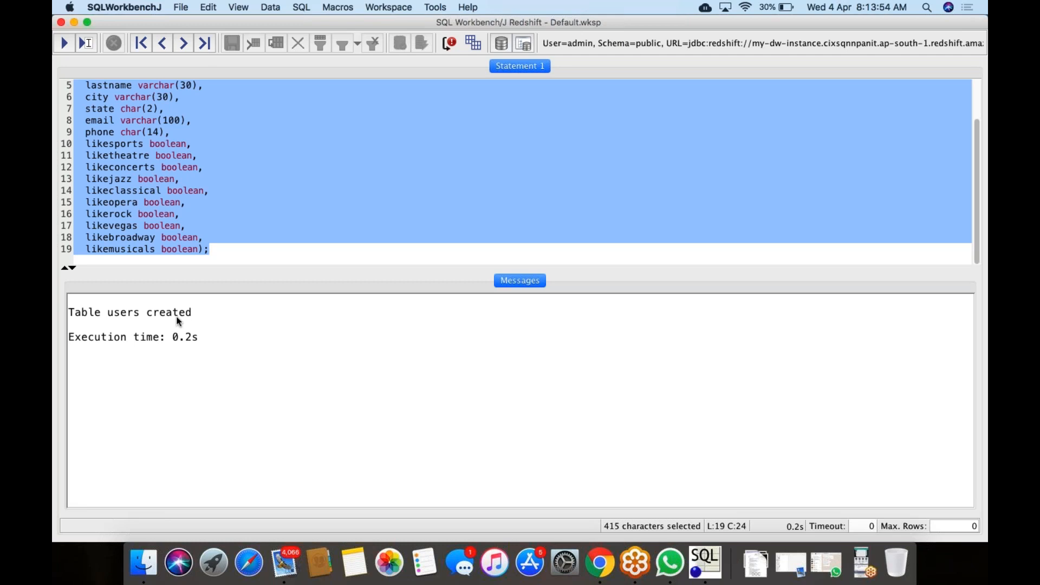
# Switch back to the sample data guide in Chrome and copy the remaining create table statements, from venue through sales.
pyautogui.click(601, 562)
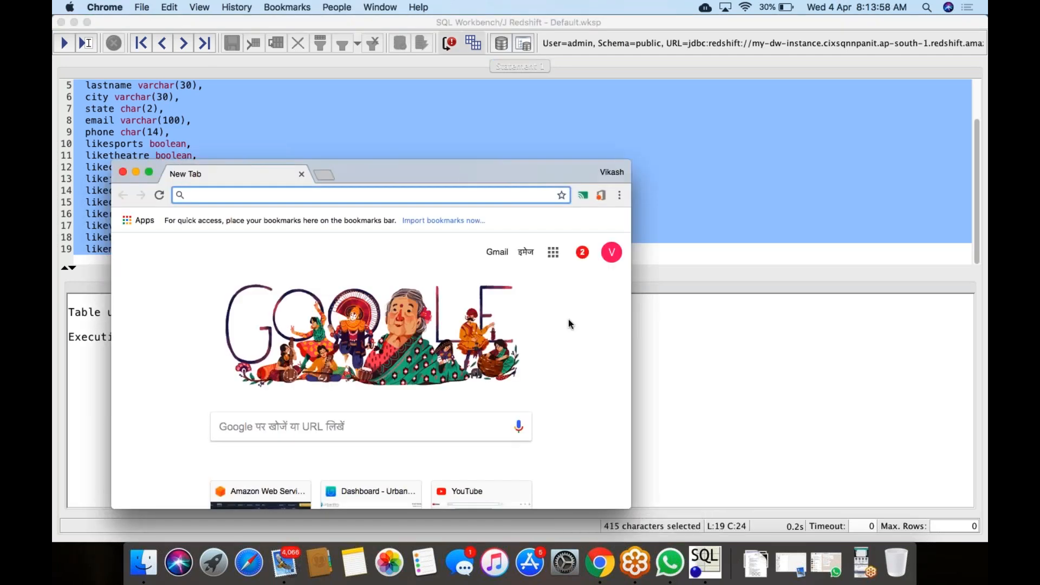
pyautogui.hotkey('ctrl', 'Right')
pyautogui.click(600, 567)
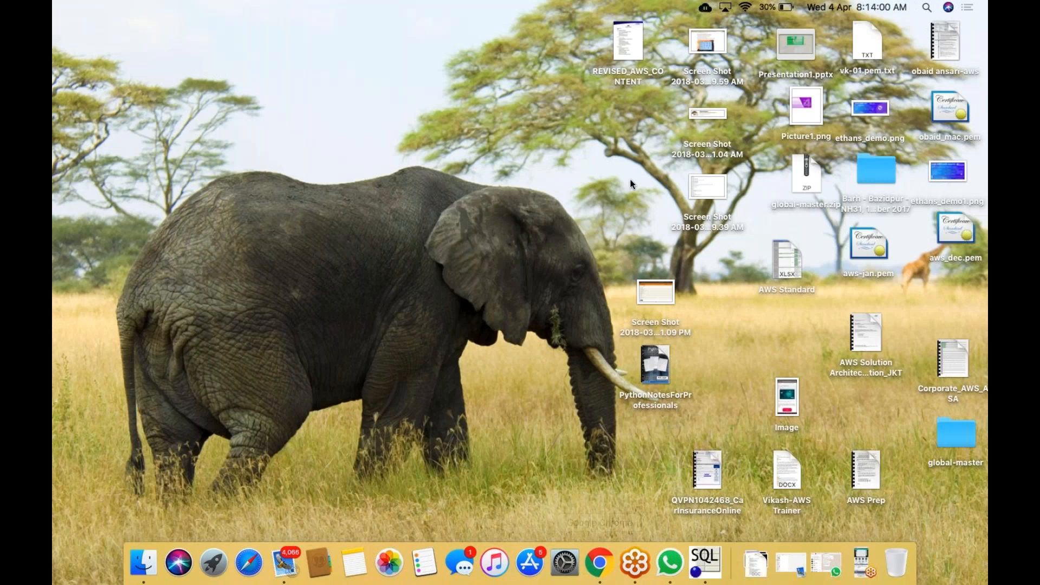
pyautogui.moveTo(331, 333); pyautogui.dragTo(528, 374)
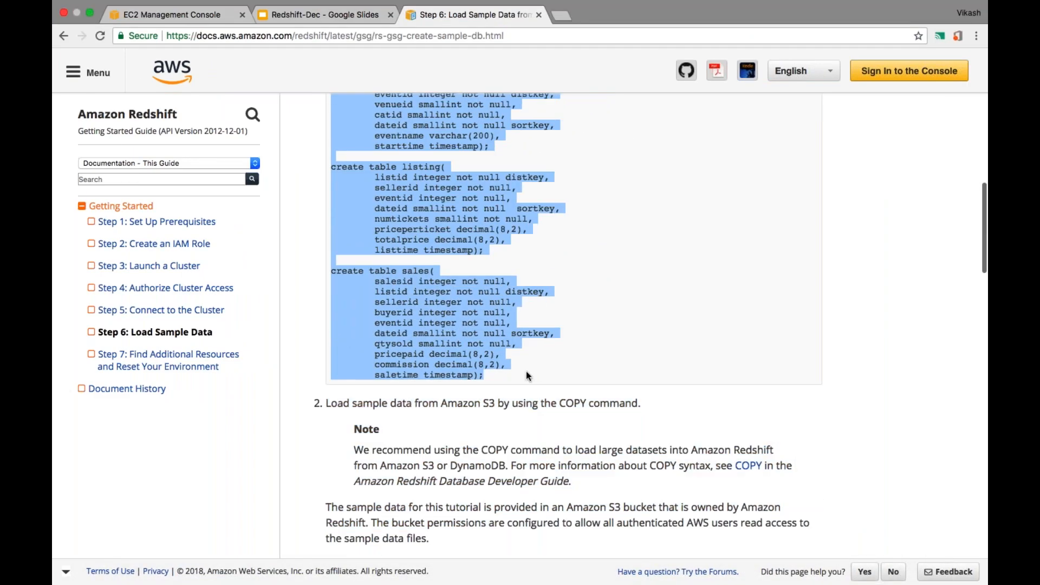
# Switch to SQL Workbench/J, replace the users statement with the copied venue-to-sales create table statements and run them all.
pyautogui.hotkey('ctrl', 'Left')
pyautogui.click(707, 576)
pyautogui.click(199, 156)
pyautogui.press('super+a')
pyautogui.press('super+v')
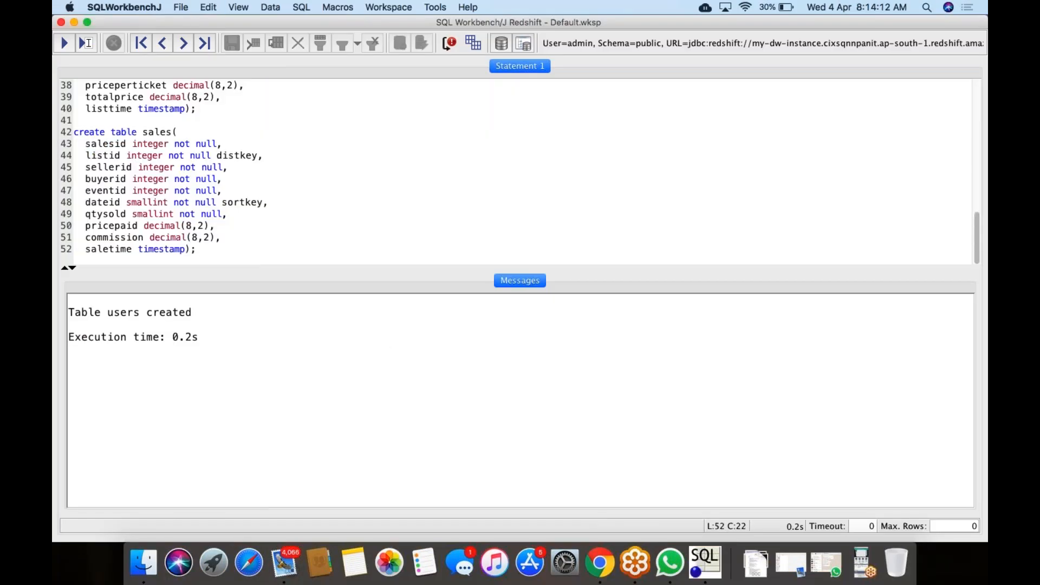
pyautogui.press('super+a')
pyautogui.click(61, 44)
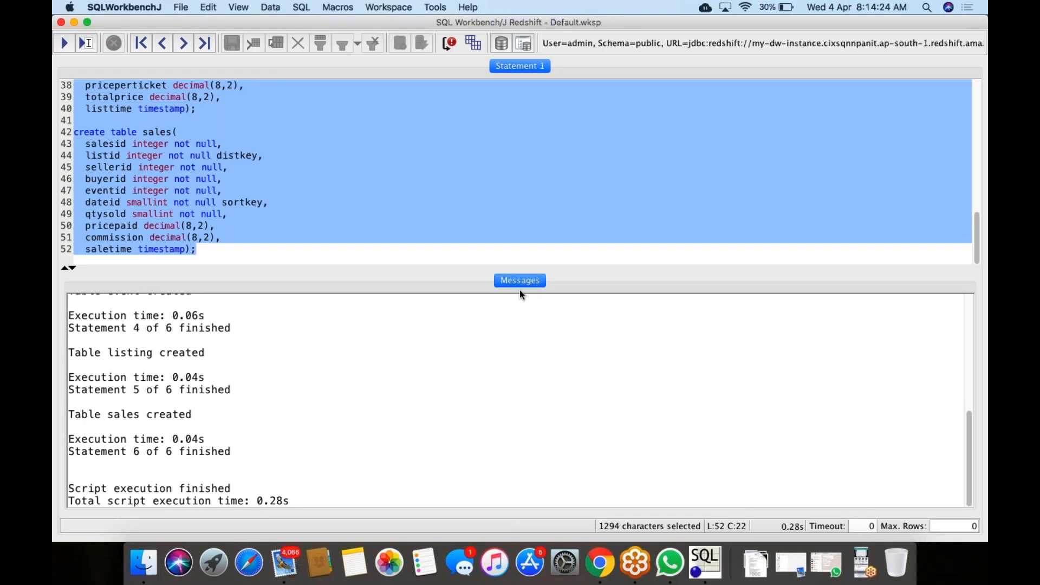
# Enlarge the SQL editor by shrinking the message area and clear the executed statements.
pyautogui.moveTo(527, 279); pyautogui.dragTo(528, 473)
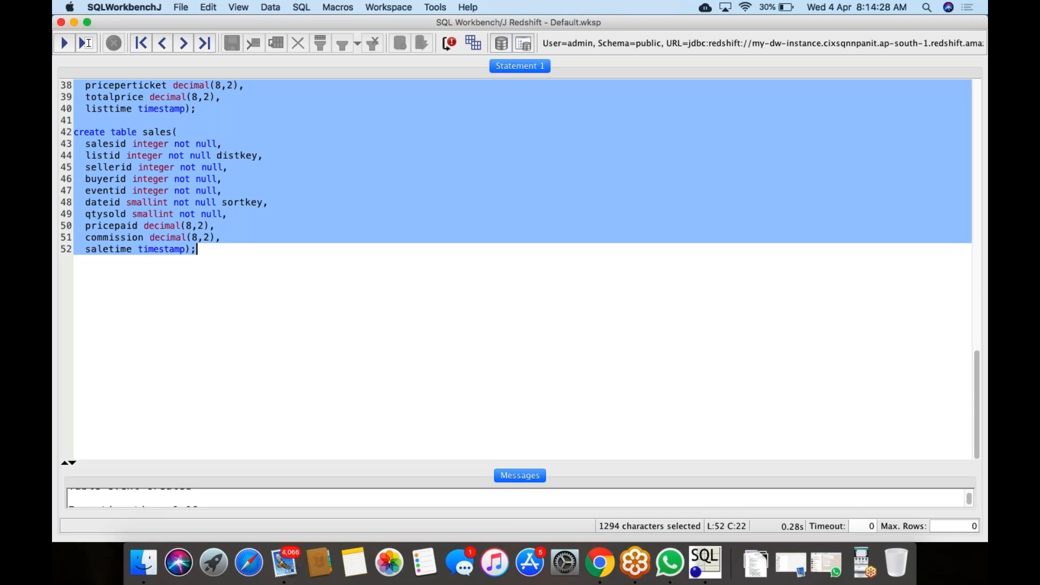
pyautogui.press('BackSpace')
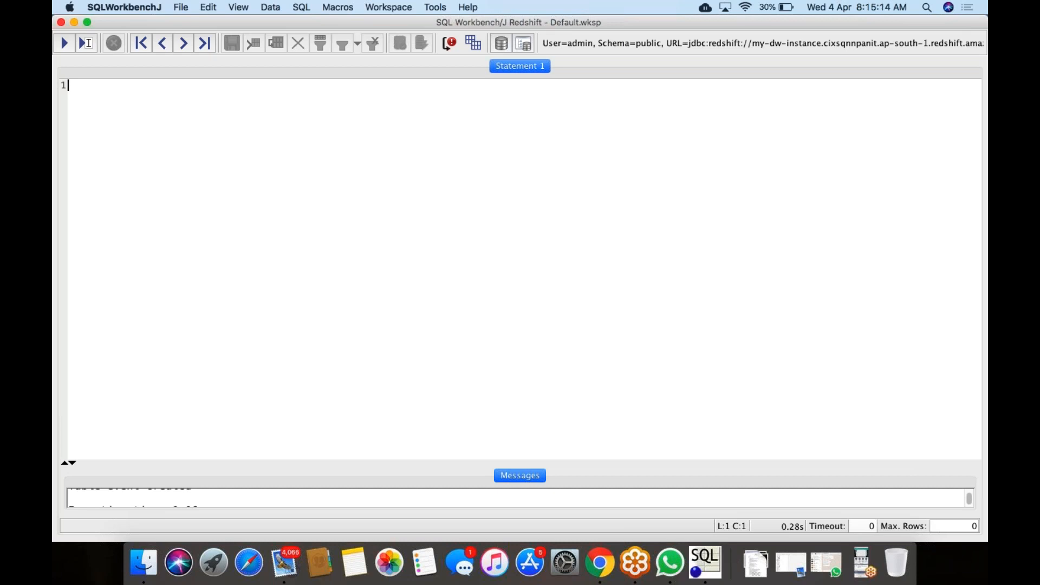
# Switch to the AWS console in Chrome, find the IAM service and open its Roles page.
pyautogui.click(600, 561)
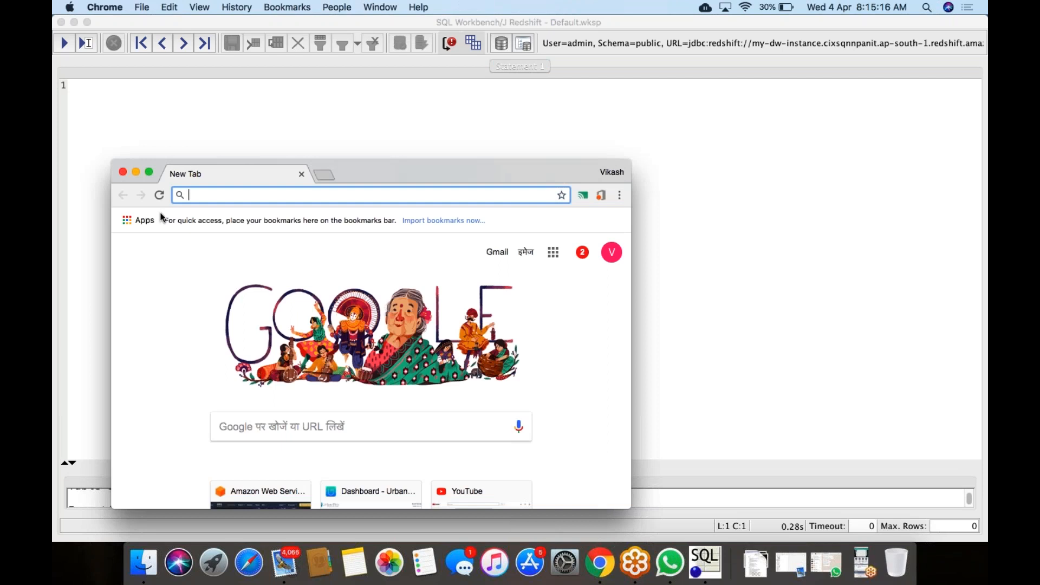
pyautogui.hotkey('ctrl', 'Left')
pyautogui.hotkey('ctrl', 'Right')
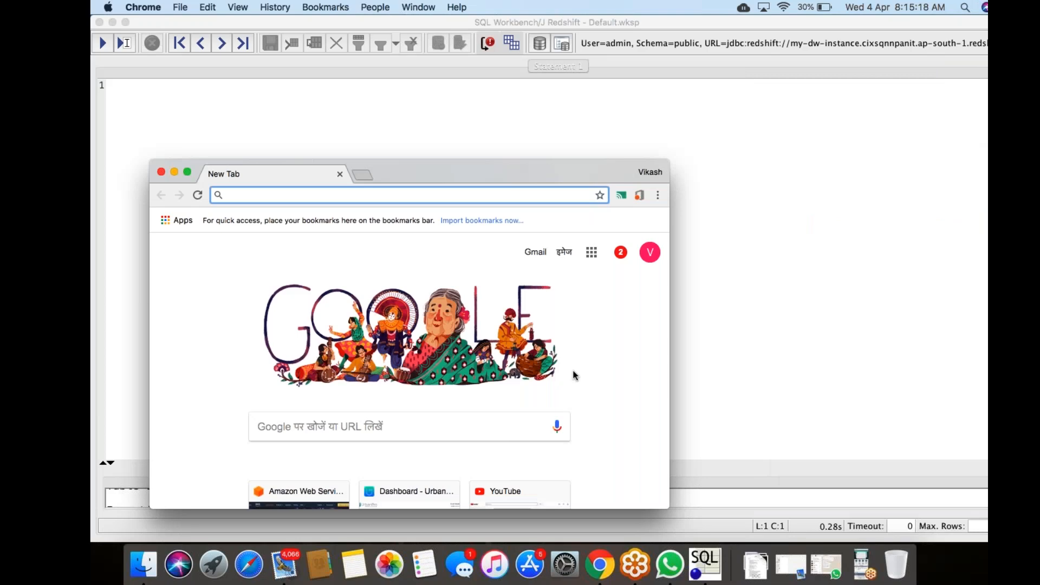
pyautogui.hotkey('ctrl', 'Right')
pyautogui.hotkey('ctrl', 'Right')
pyautogui.click(187, 28)
pyautogui.click(207, 66)
pyautogui.write('IAM')
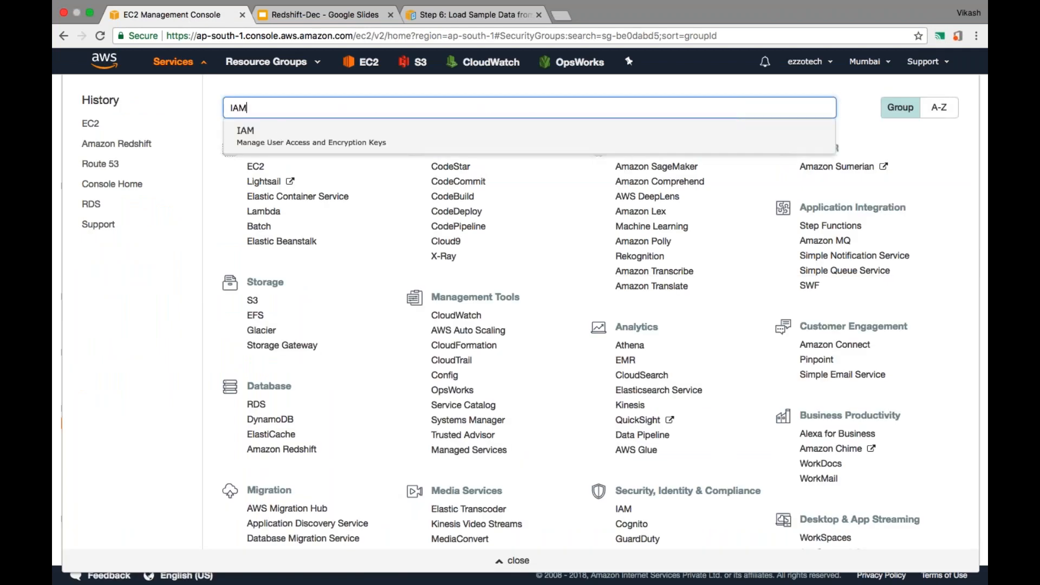
pyautogui.click(282, 135)
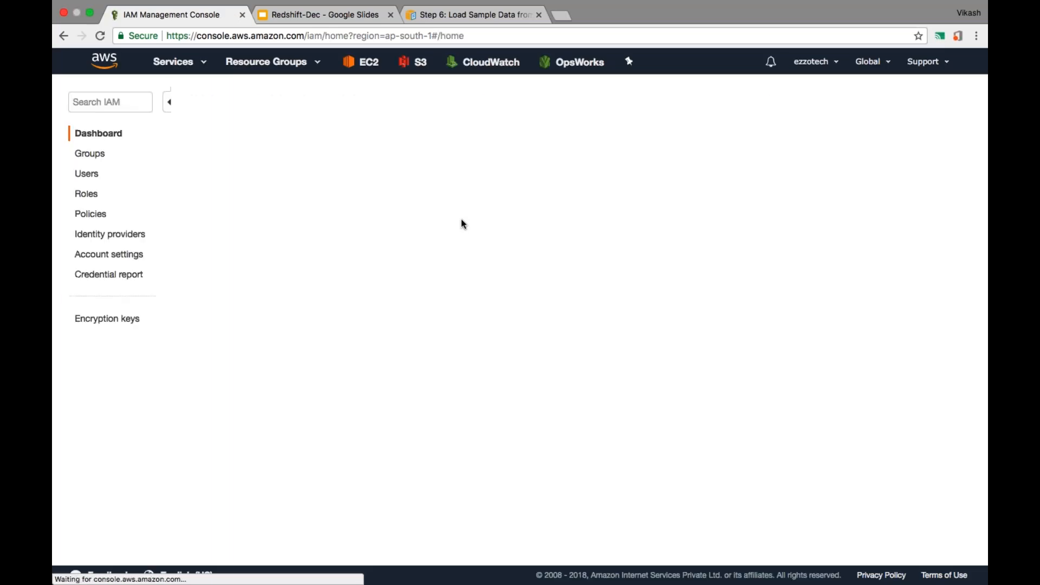
pyautogui.click(475, 191)
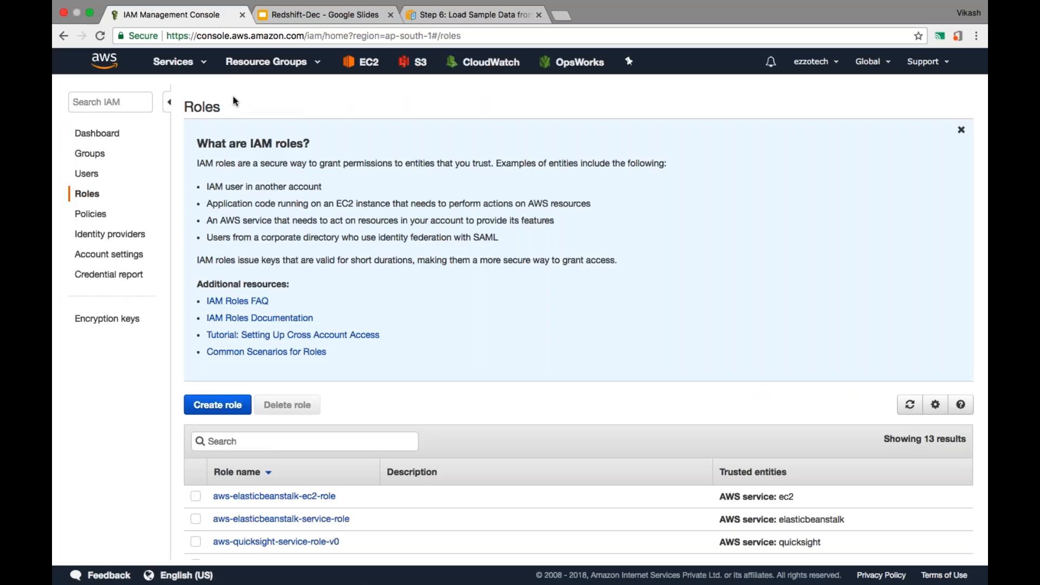
# Start a new role for the AWS service Redshift with the Redshift - Customizable use case and proceed to the permissions policies.
pyautogui.click(237, 402)
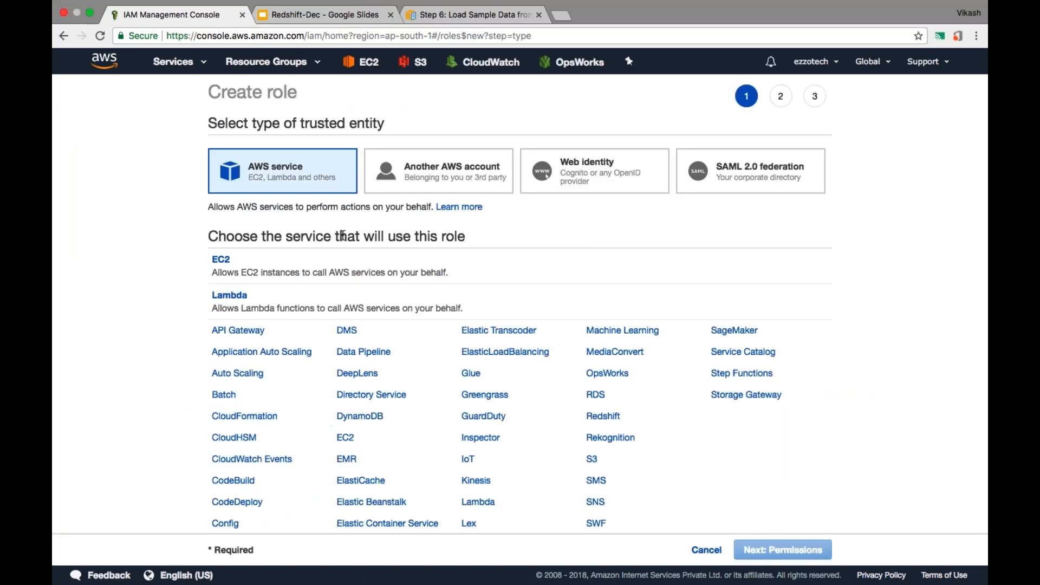
pyautogui.scroll(-2, 409, 363)
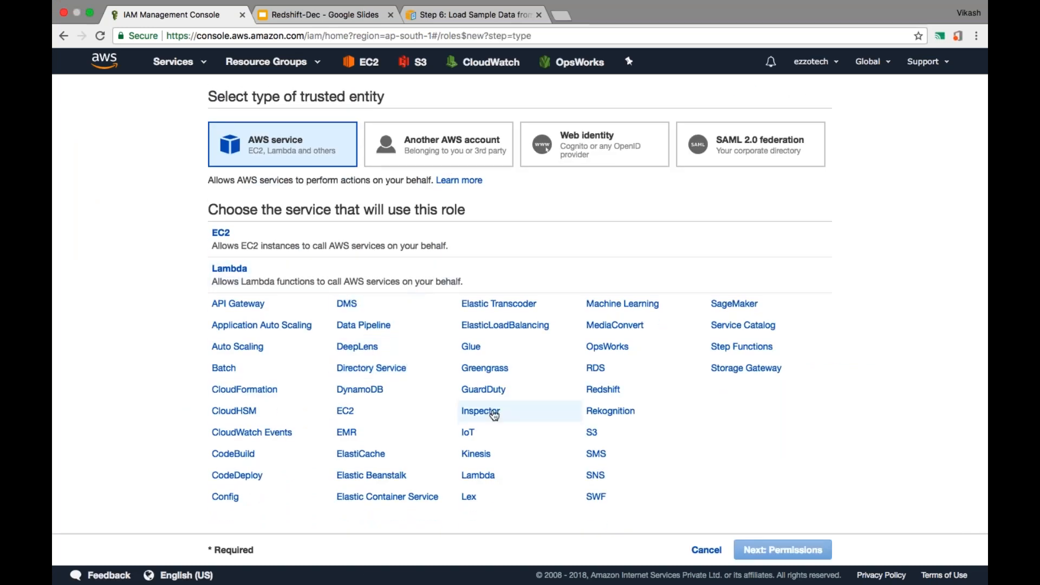
pyautogui.click(604, 390)
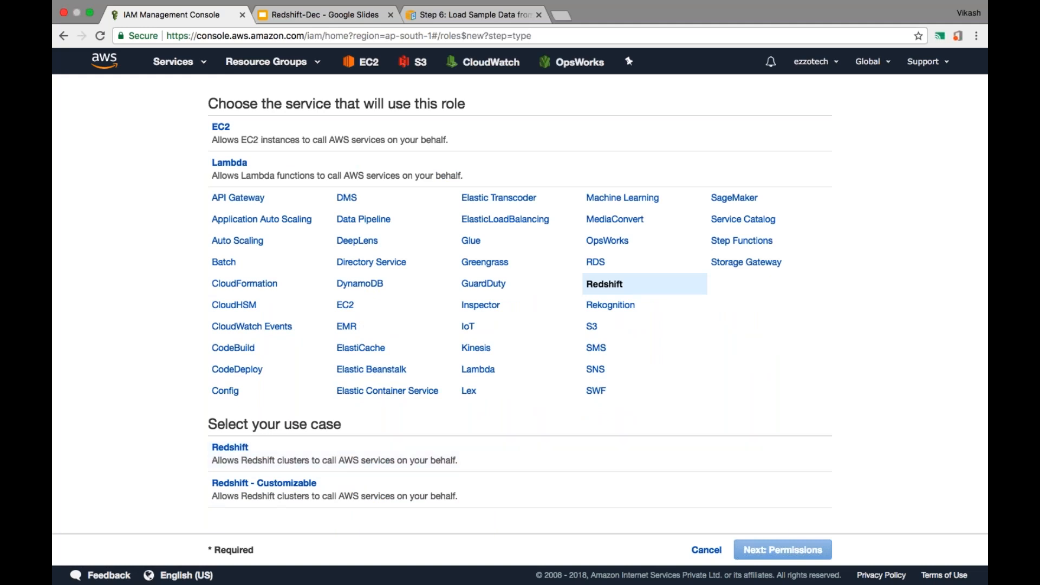
pyautogui.click(343, 504)
pyautogui.click(785, 549)
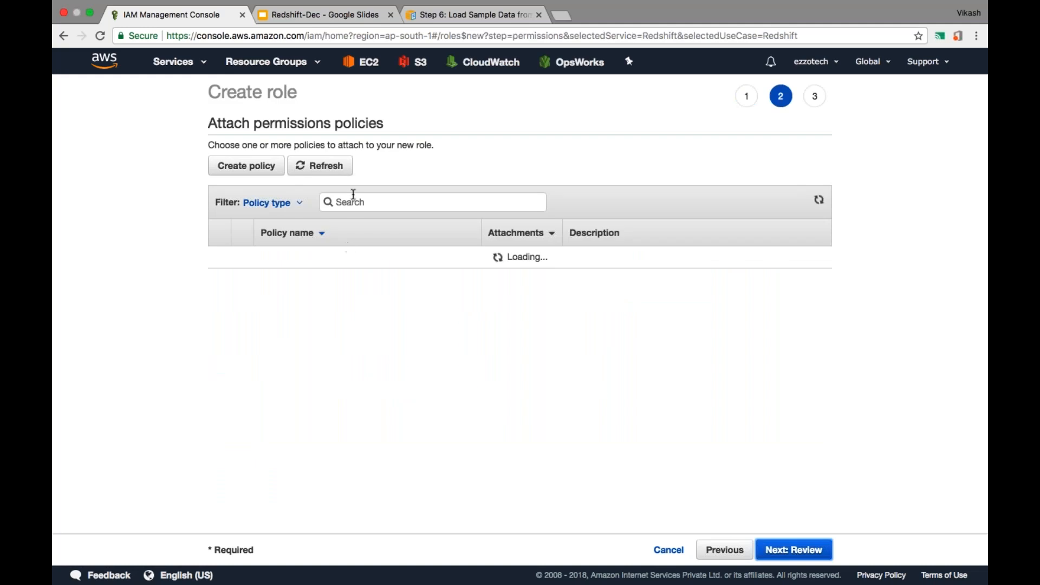
# Search the policies for s3, attach AmazonS3FullAccess to the new role and proceed to the review.
pyautogui.click(353, 204)
pyautogui.write('s3')
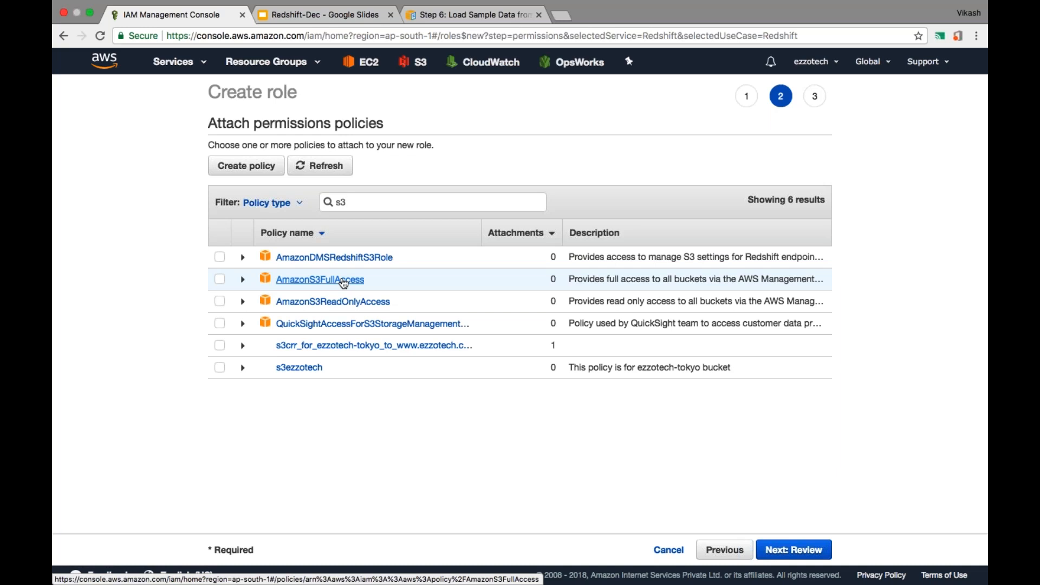
pyautogui.click(220, 283)
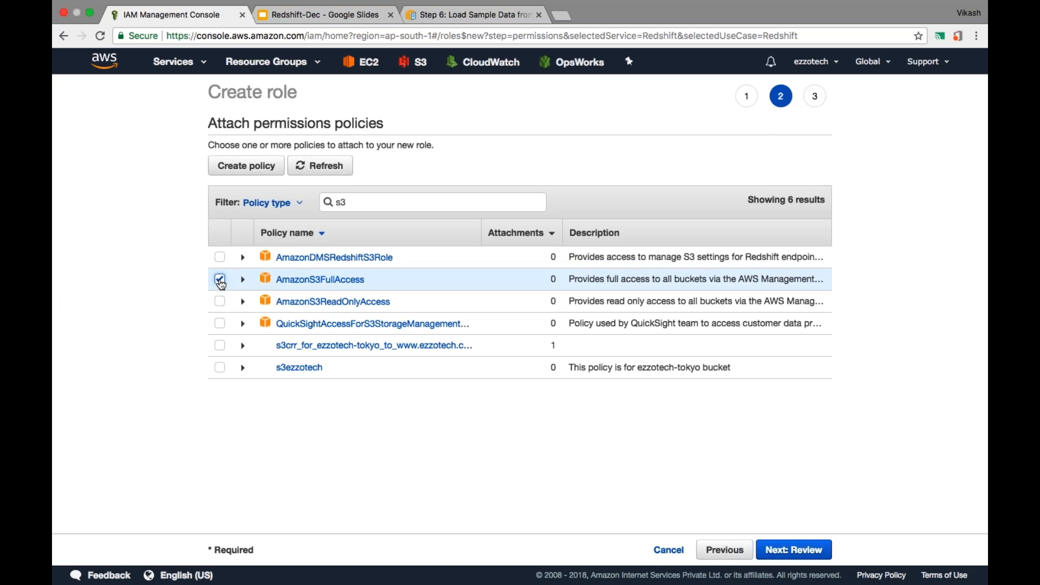
pyautogui.click(786, 549)
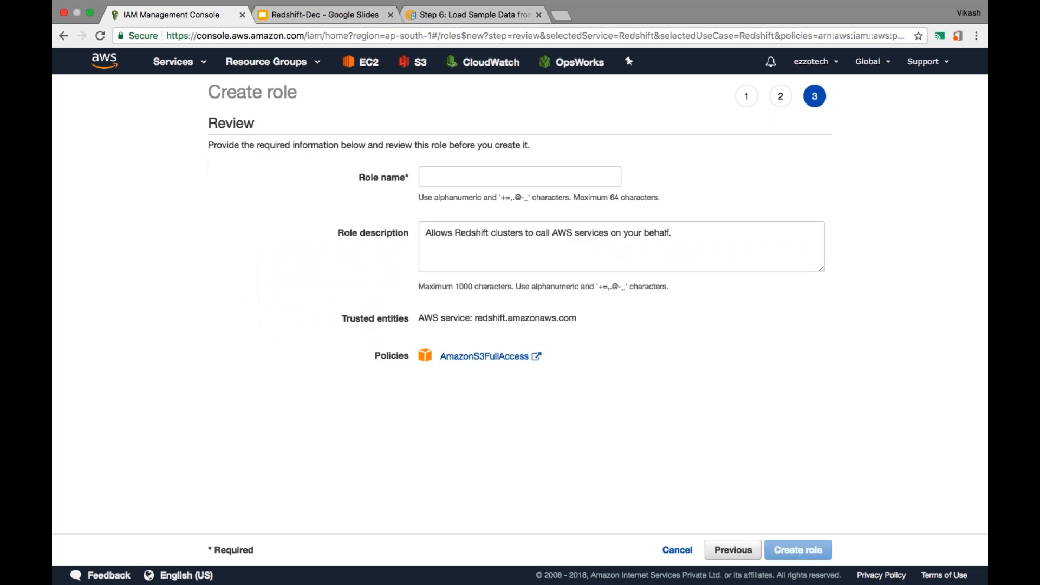
# Name the role red2s3 and create it.
pyautogui.click(519, 177)
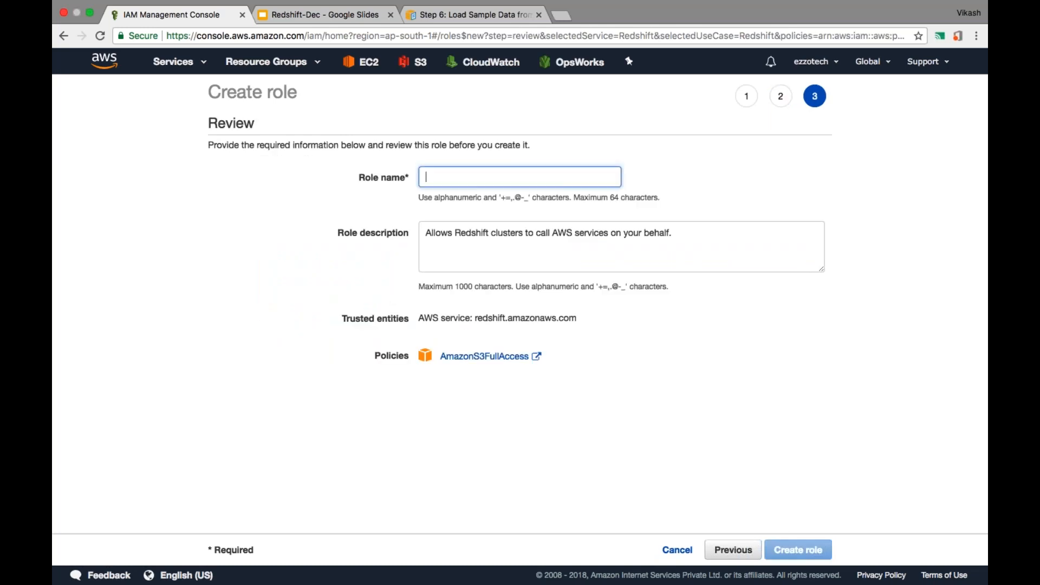
pyautogui.write('red')
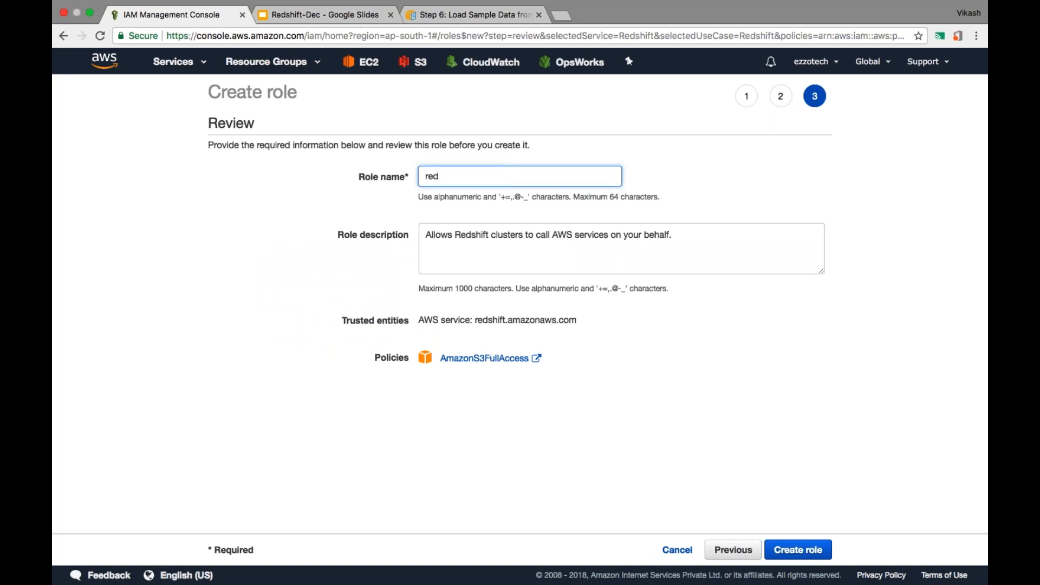
pyautogui.write('2s3')
pyautogui.click(792, 552)
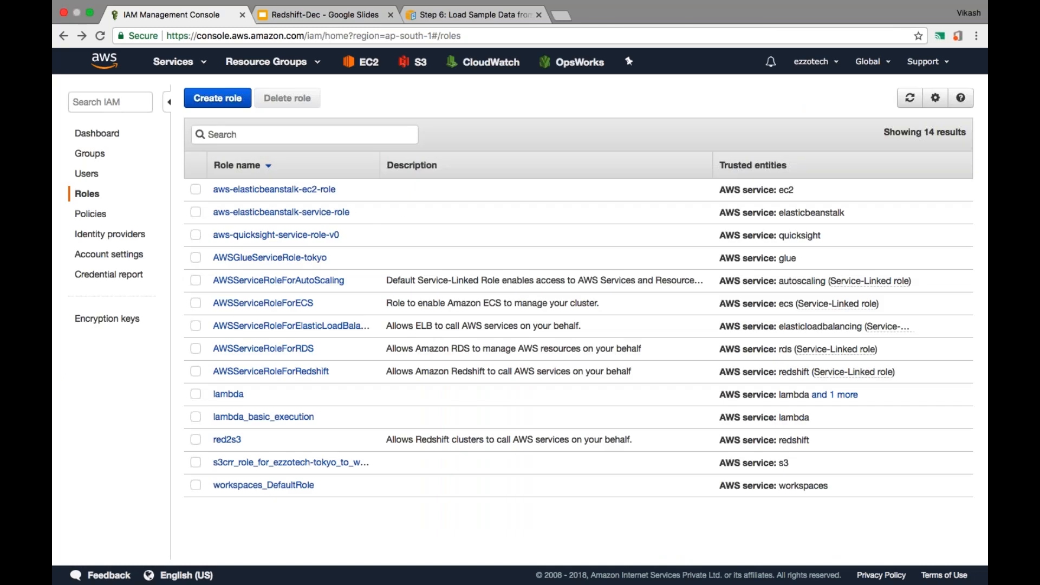
# Go to the Amazon Redshift service and open its clusters list.
pyautogui.click(173, 61)
pyautogui.click(116, 164)
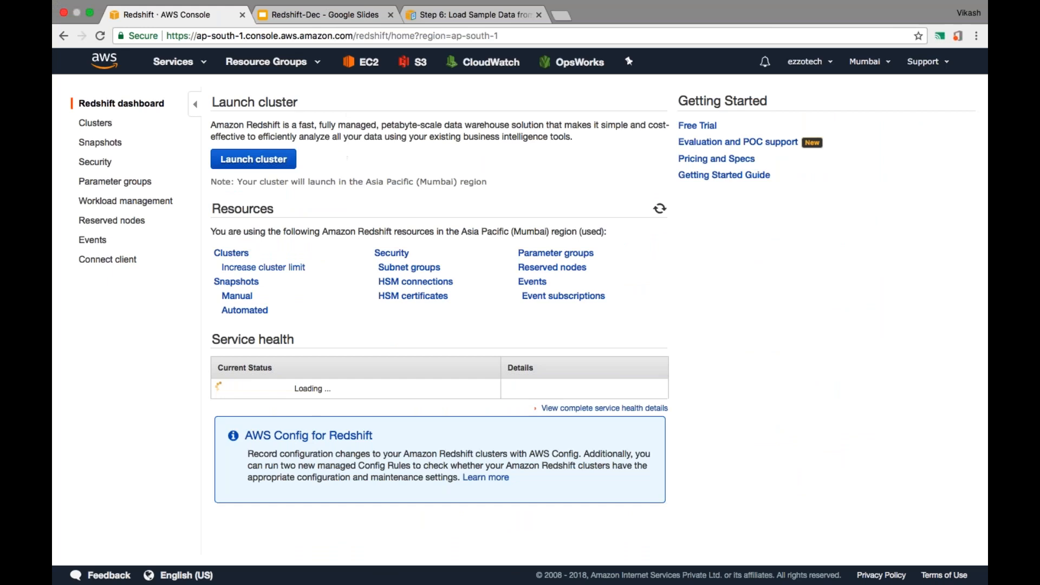
pyautogui.click(237, 254)
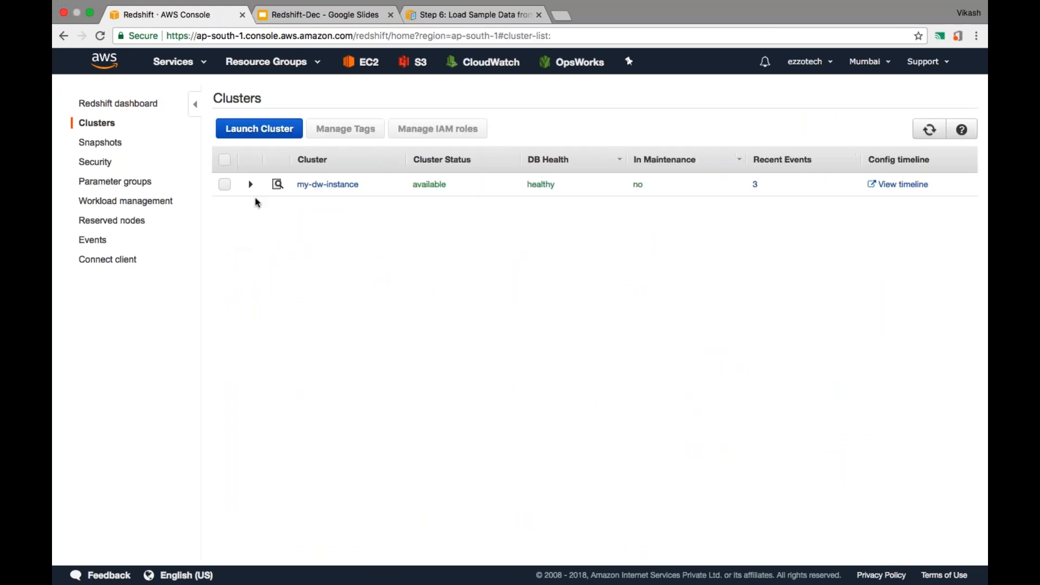
# Attach the red2s3 IAM role to the my-dw-instance cluster, apply the change and refresh the cluster list.
pyautogui.click(225, 185)
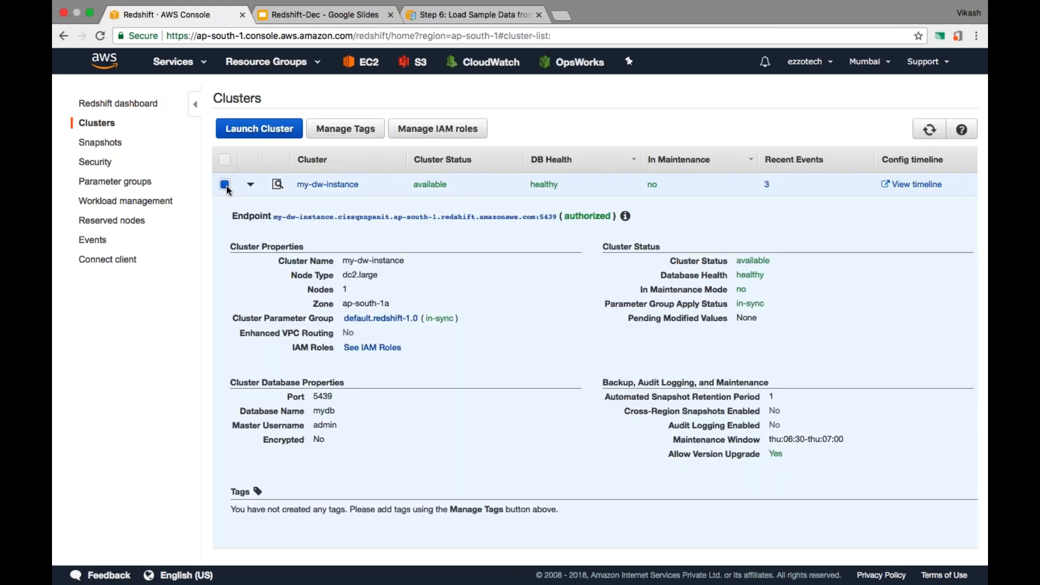
pyautogui.click(463, 130)
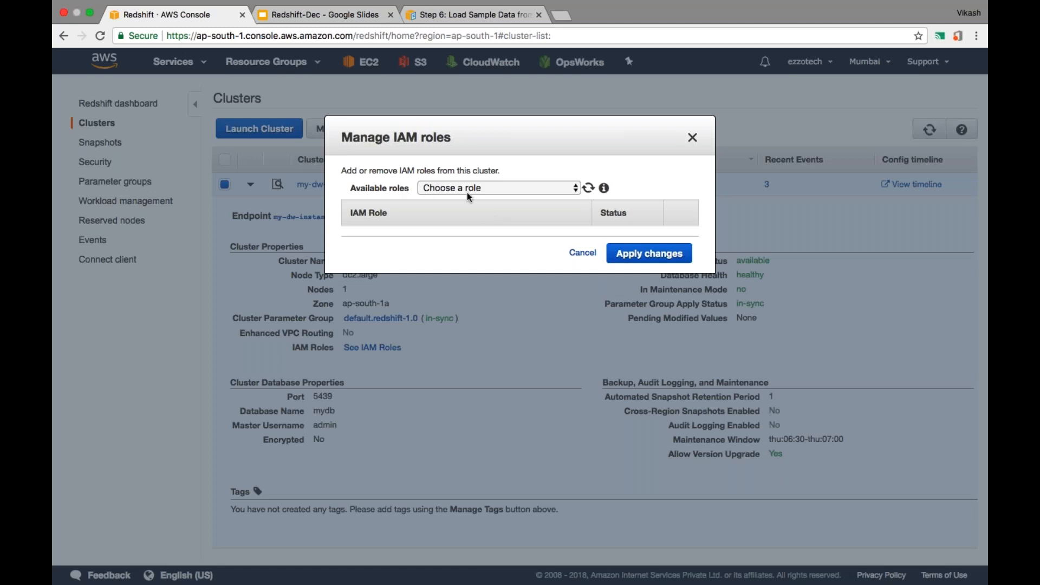
pyautogui.click(468, 190)
pyautogui.click(469, 226)
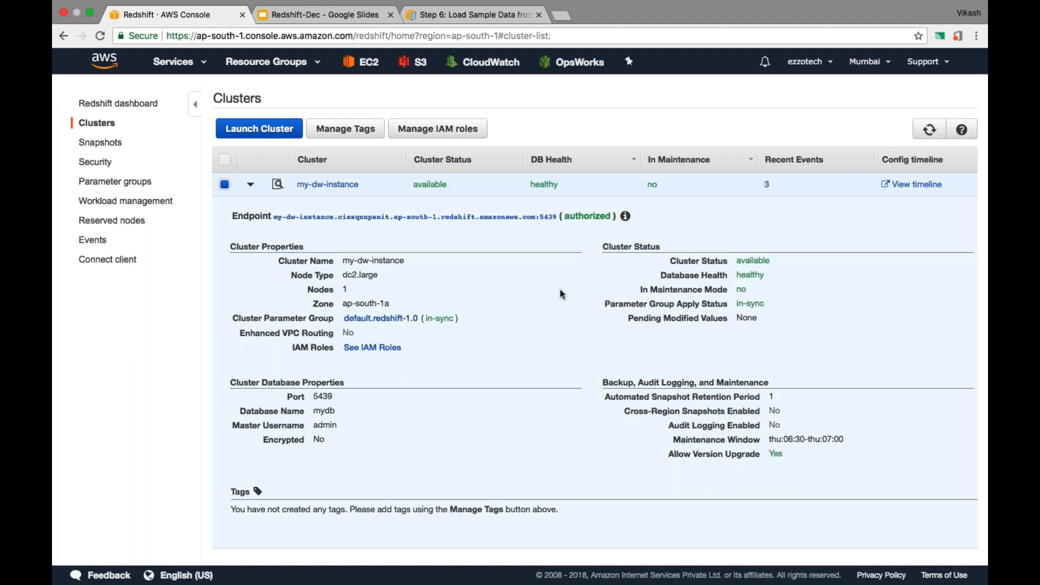
pyautogui.click(932, 136)
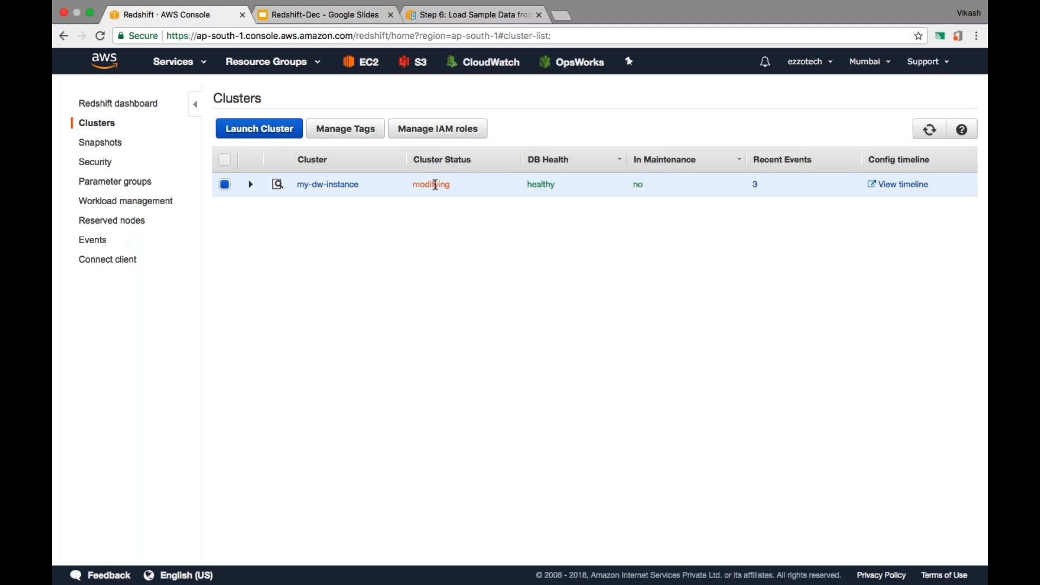
# In the Step 6: Load Sample Data guide, copy all the COPY commands with the iam-role-arn placeholder, from users to sales.
pyautogui.click(472, 23)
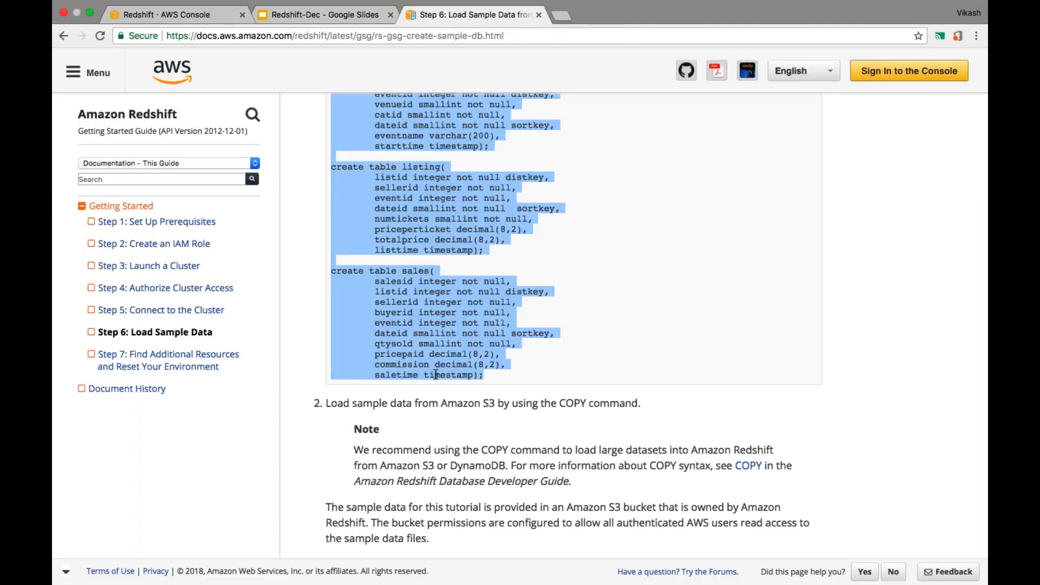
pyautogui.click(435, 375)
pyautogui.scroll(-3, 435, 375)
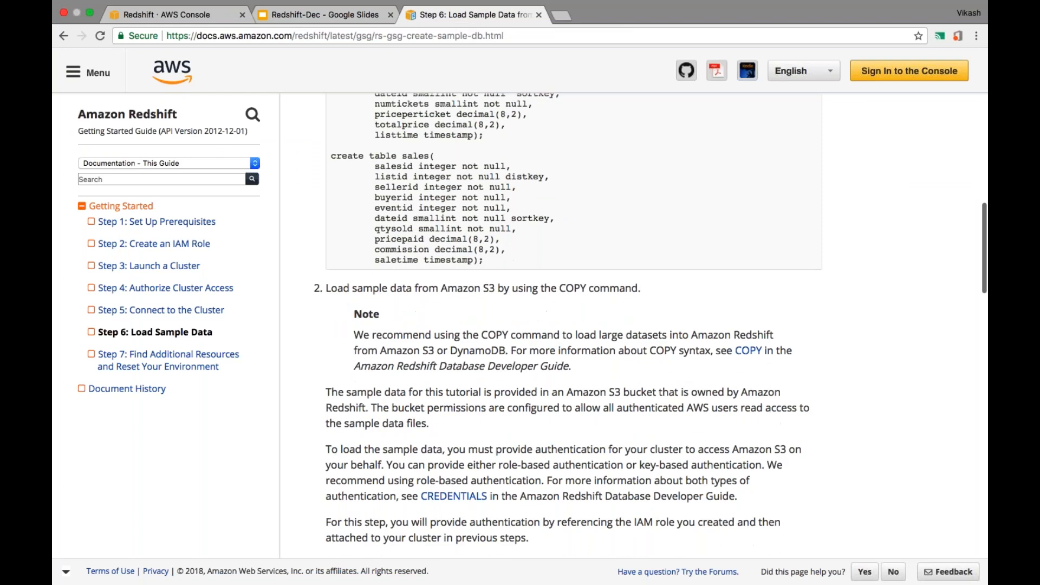
pyautogui.scroll(-5, 650, 325)
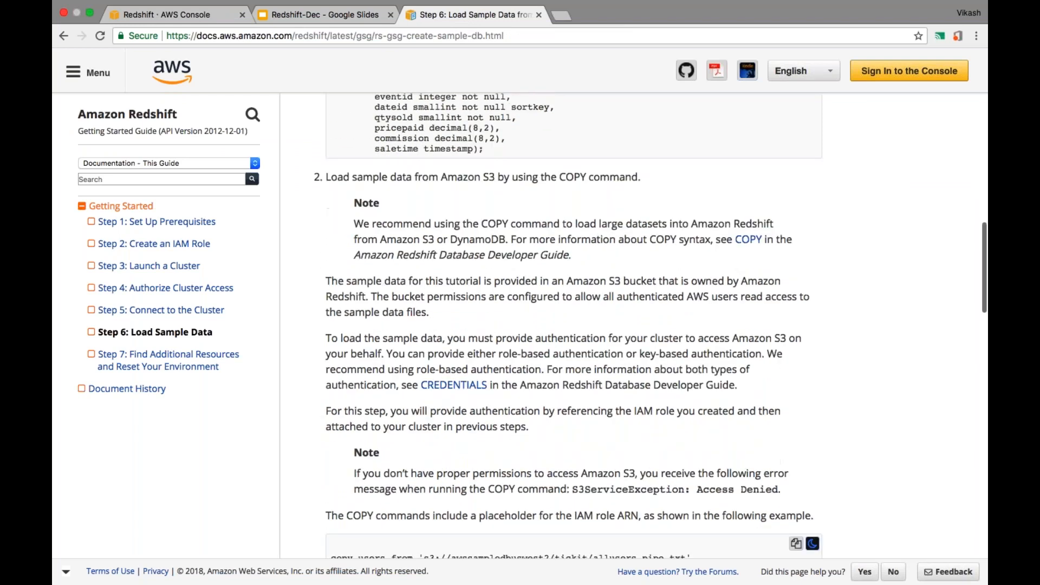
pyautogui.scroll(-10, 650, 326)
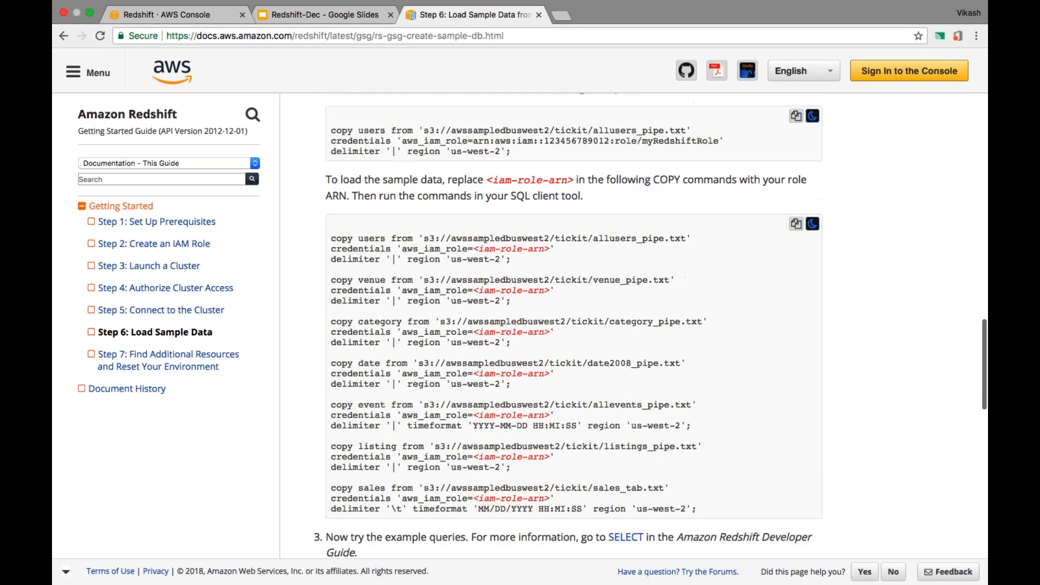
pyautogui.moveTo(331, 189); pyautogui.dragTo(697, 460)
pyautogui.press('super+c')
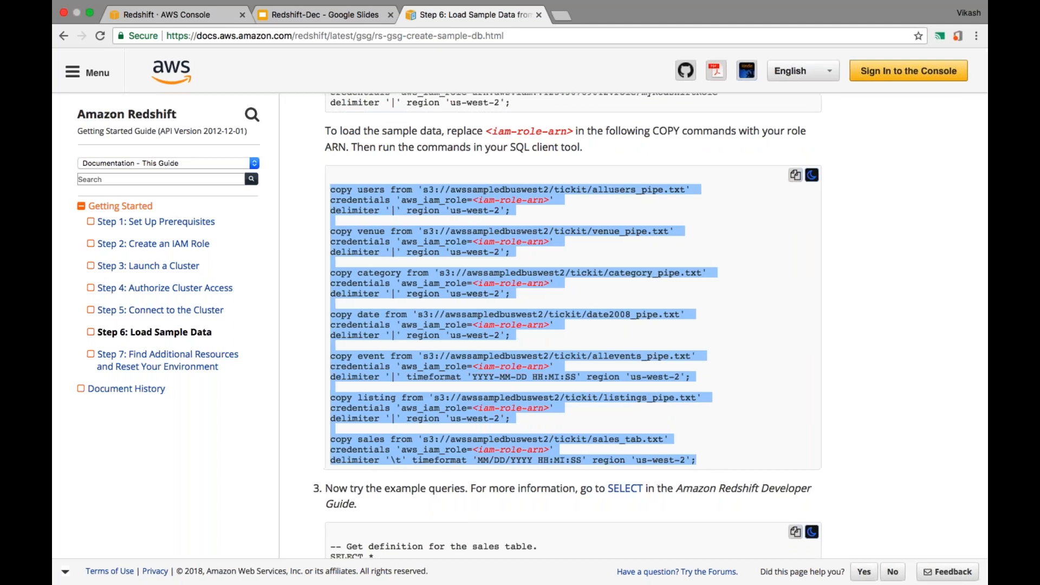
# Switch to SQL Workbench/J and paste the copied COPY commands into the empty statement editor.
pyautogui.hotkey('ctrl', 'Left')
pyautogui.click(704, 561)
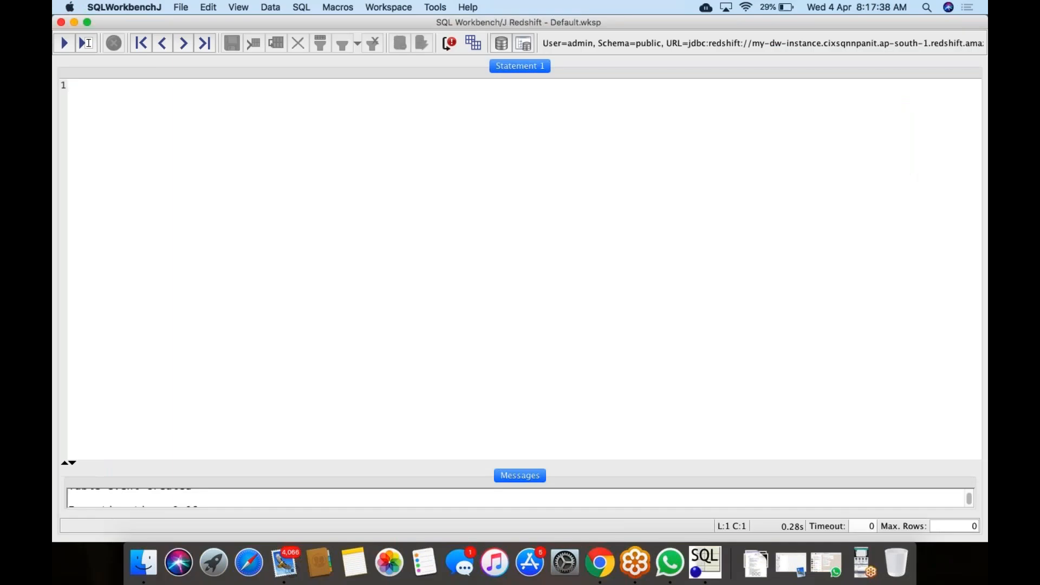
pyautogui.press('super+v')
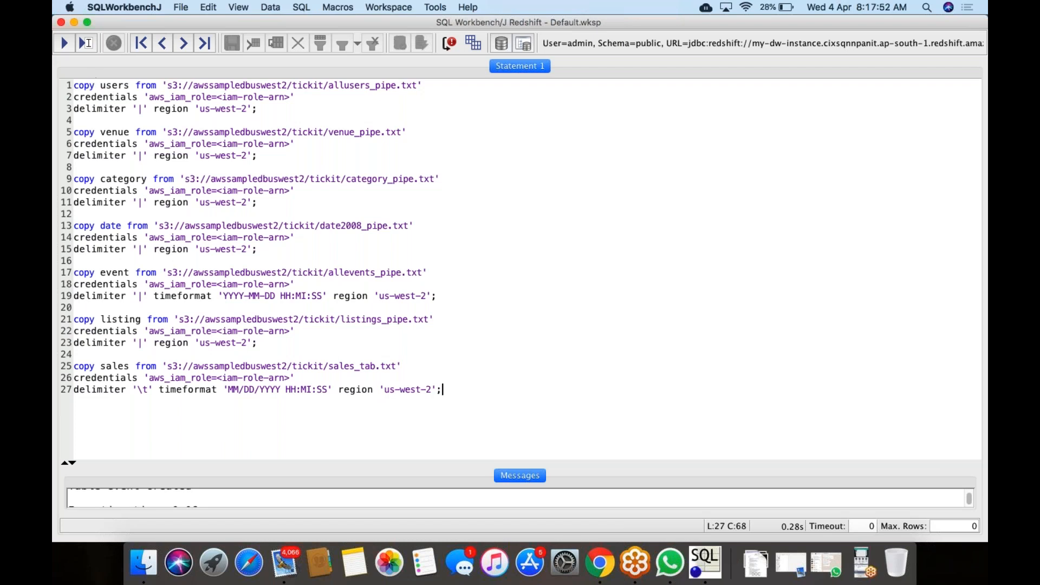
# Examine the users COPY command: its S3 source path, target table, IAM role credentials, delimiter and region.
pyautogui.moveTo(95, 85); pyautogui.dragTo(417, 85)
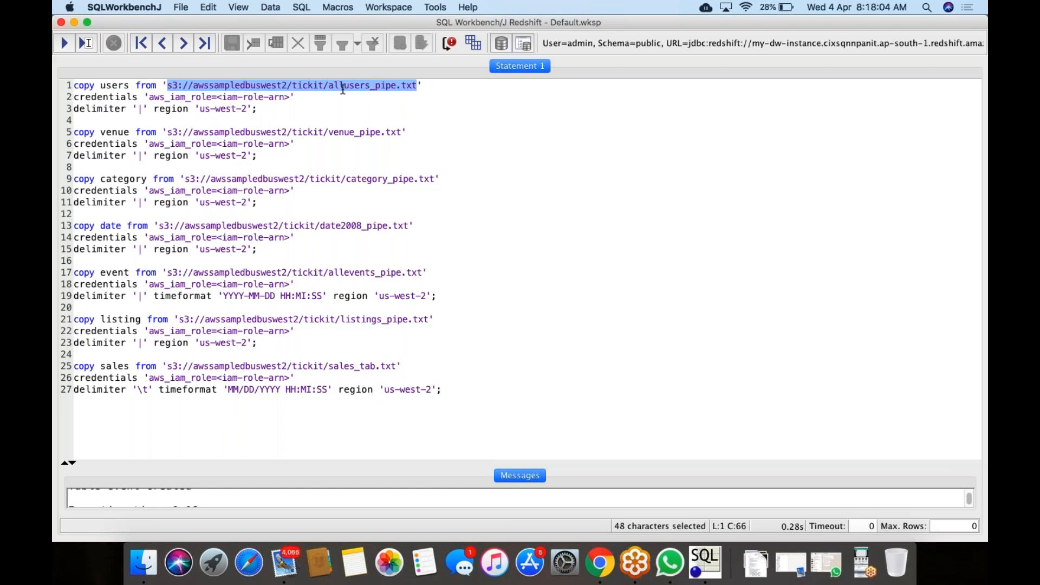
pyautogui.doubleClick(124, 85)
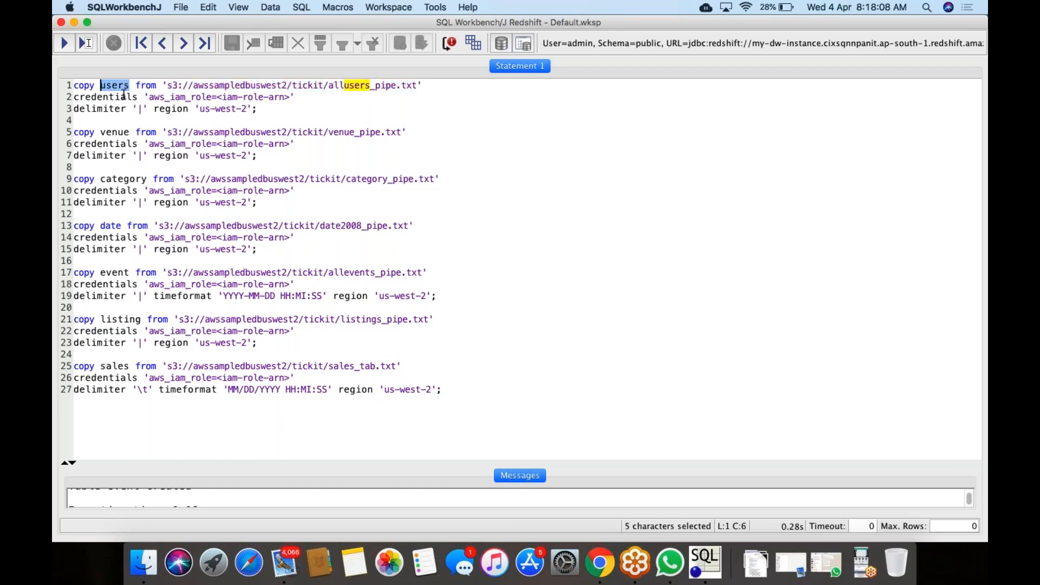
pyautogui.moveTo(137, 97); pyautogui.dragTo(74, 99)
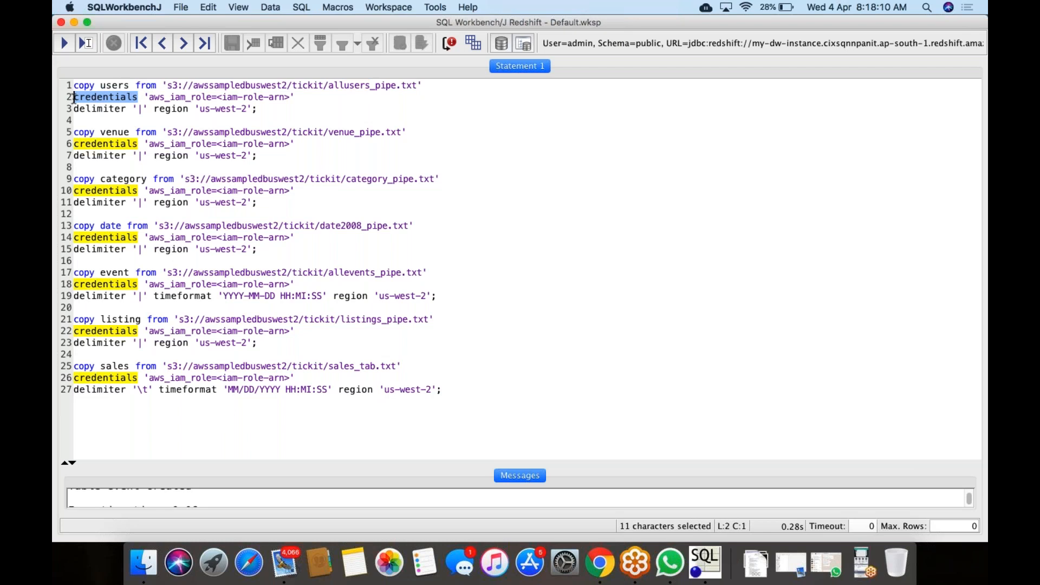
pyautogui.moveTo(149, 98); pyautogui.dragTo(290, 97)
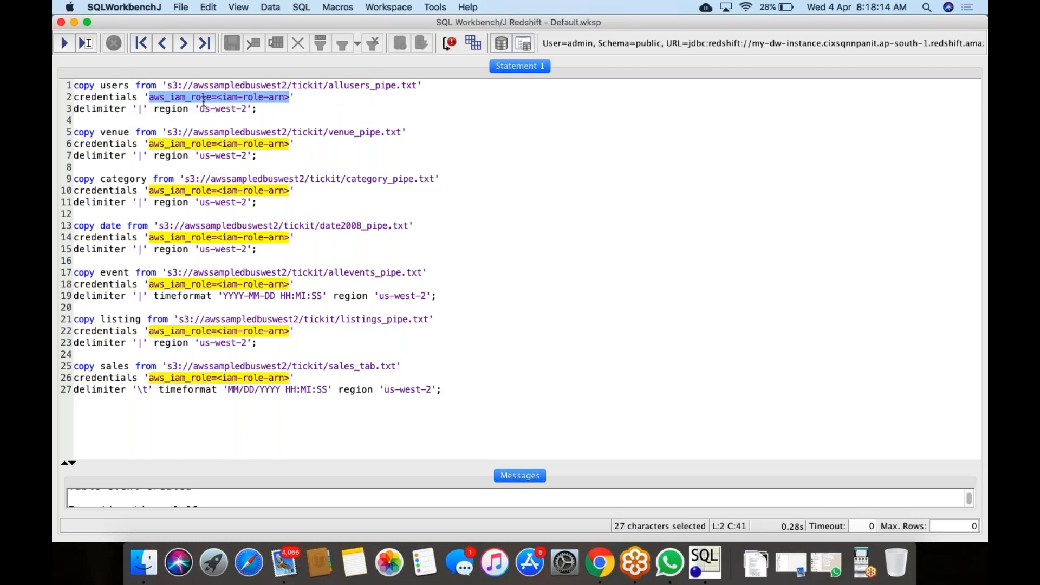
pyautogui.click(203, 98)
pyautogui.click(223, 98)
pyautogui.moveTo(218, 97); pyautogui.dragTo(290, 99)
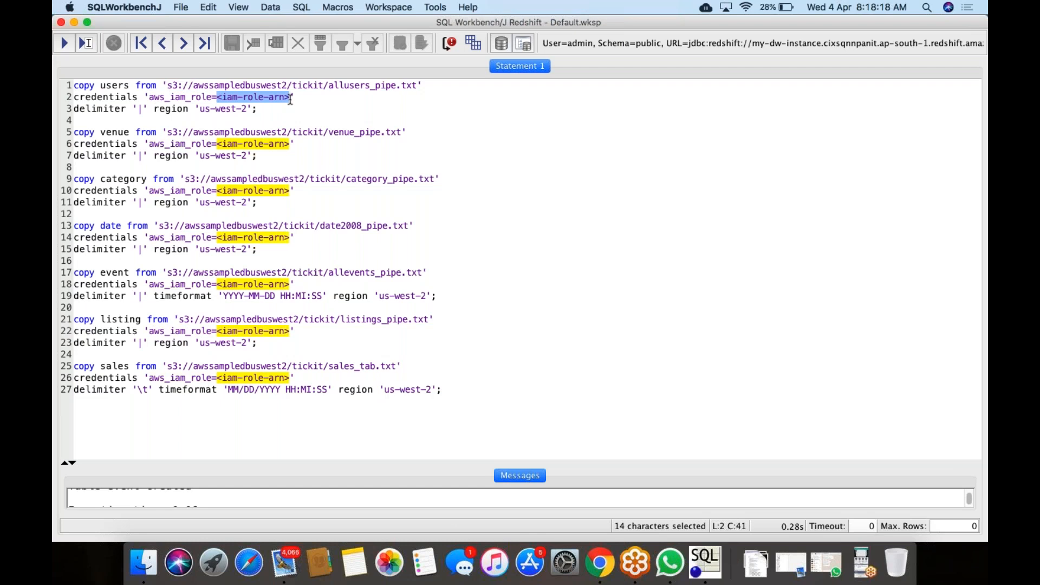
pyautogui.moveTo(150, 97); pyautogui.dragTo(289, 98)
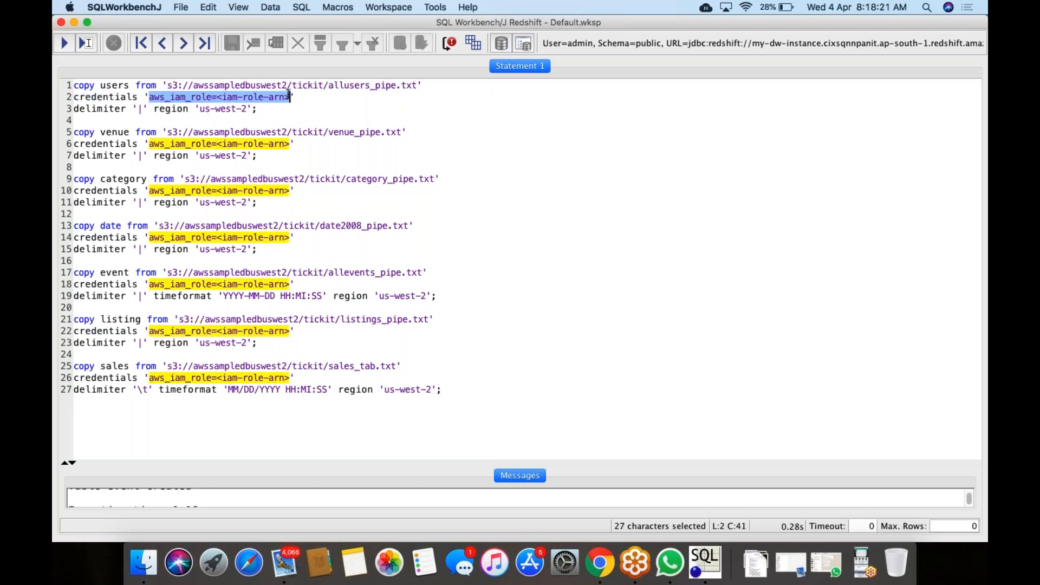
pyautogui.click(259, 97)
pyautogui.moveTo(219, 97); pyautogui.dragTo(290, 97)
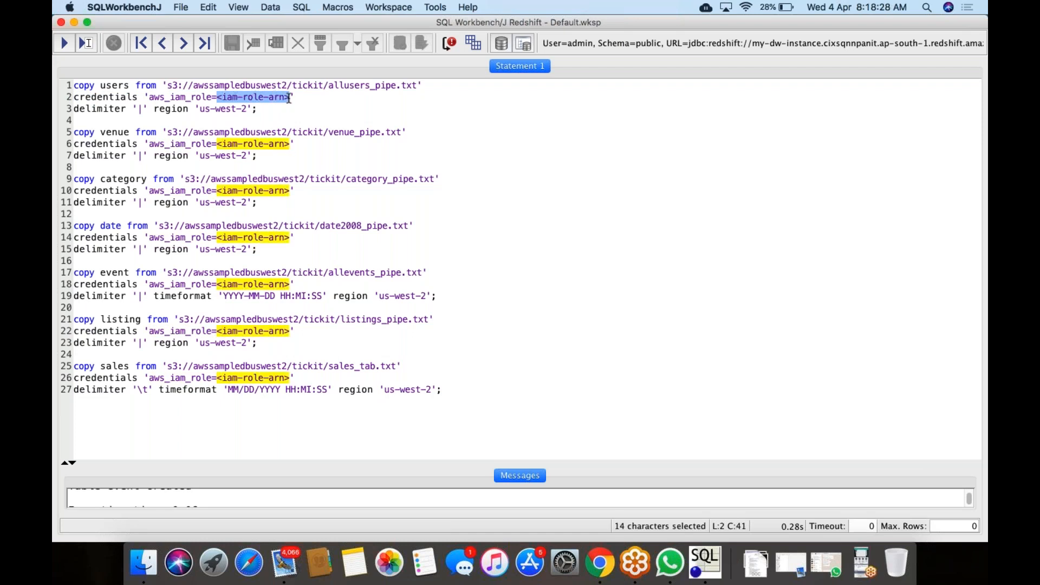
pyautogui.moveTo(127, 109); pyautogui.dragTo(79, 111)
pyautogui.click(139, 109)
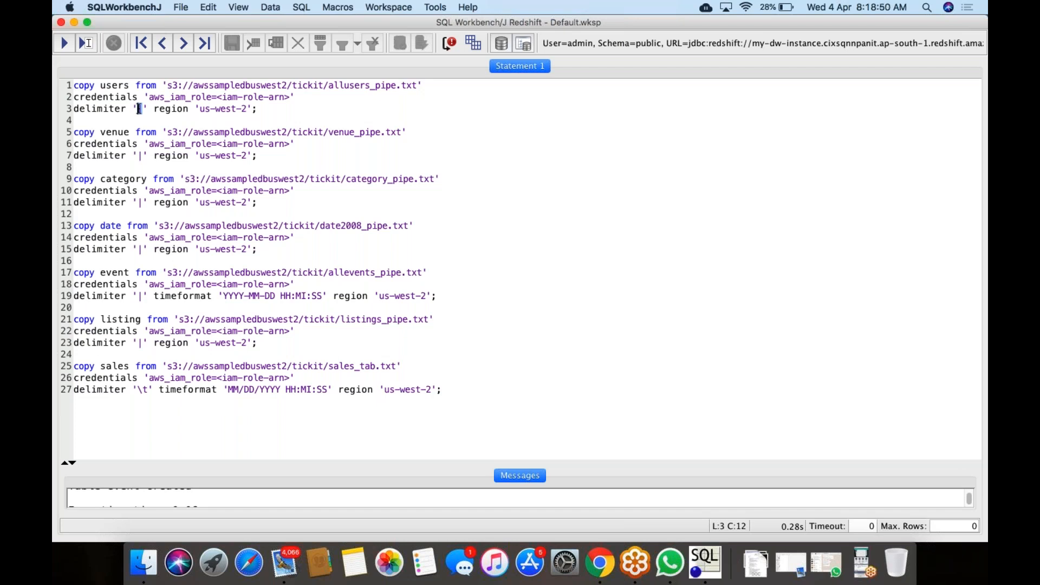
pyautogui.moveTo(200, 109); pyautogui.dragTo(248, 110)
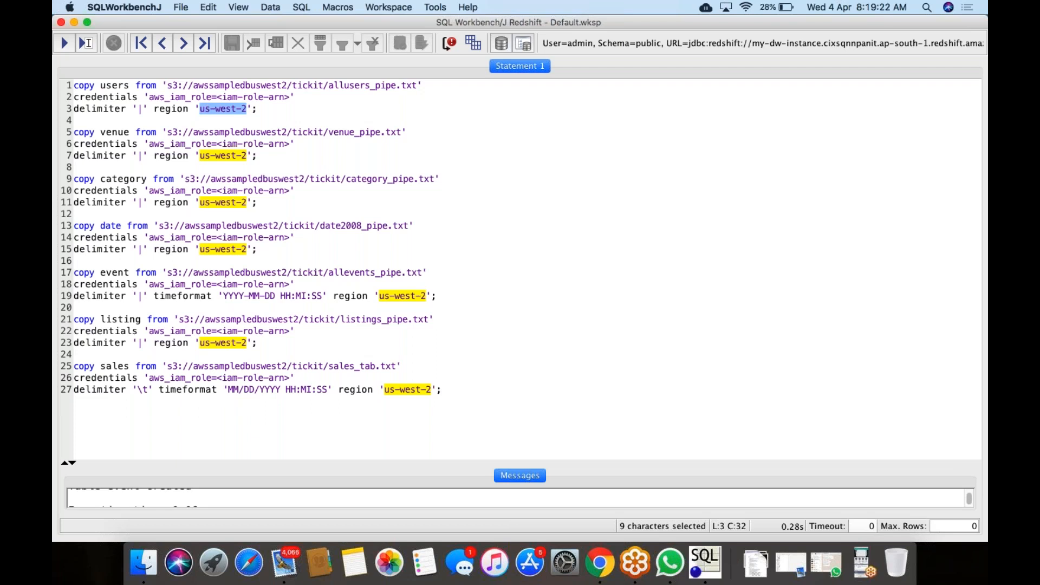
# Switch back to the AWS console in Chrome and refresh the Redshift cluster list to check the status of my-dw-instance.
pyautogui.click(600, 564)
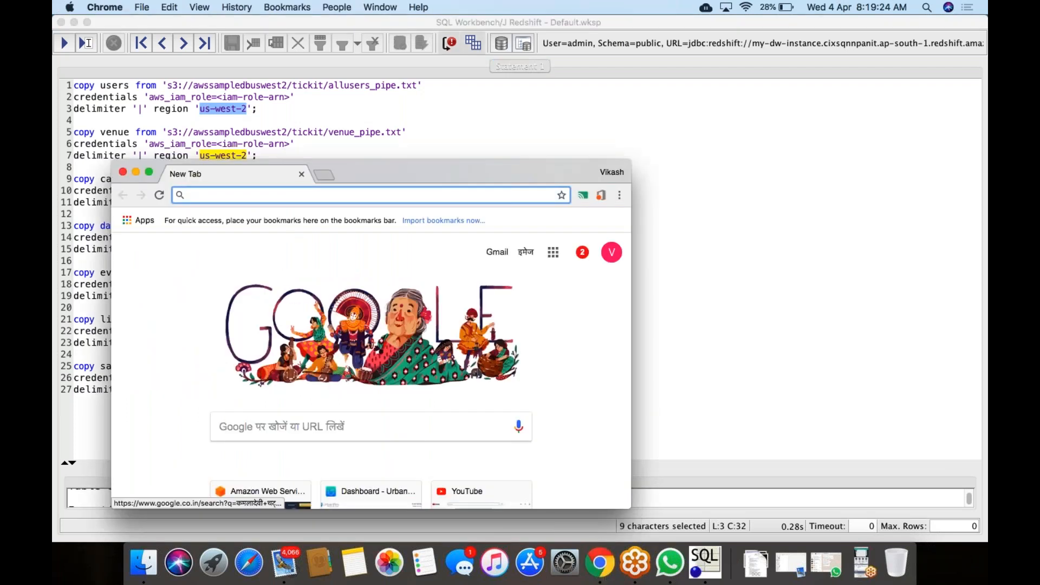
pyautogui.hotkey('ctrl', 'Right')
pyautogui.hotkey('ctrl', 'Right')
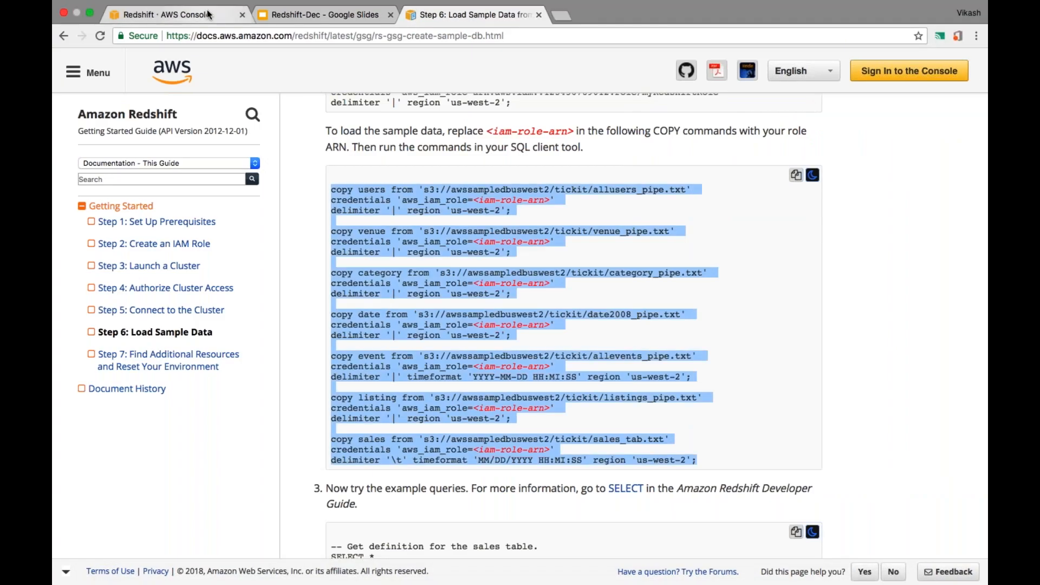
pyautogui.click(206, 13)
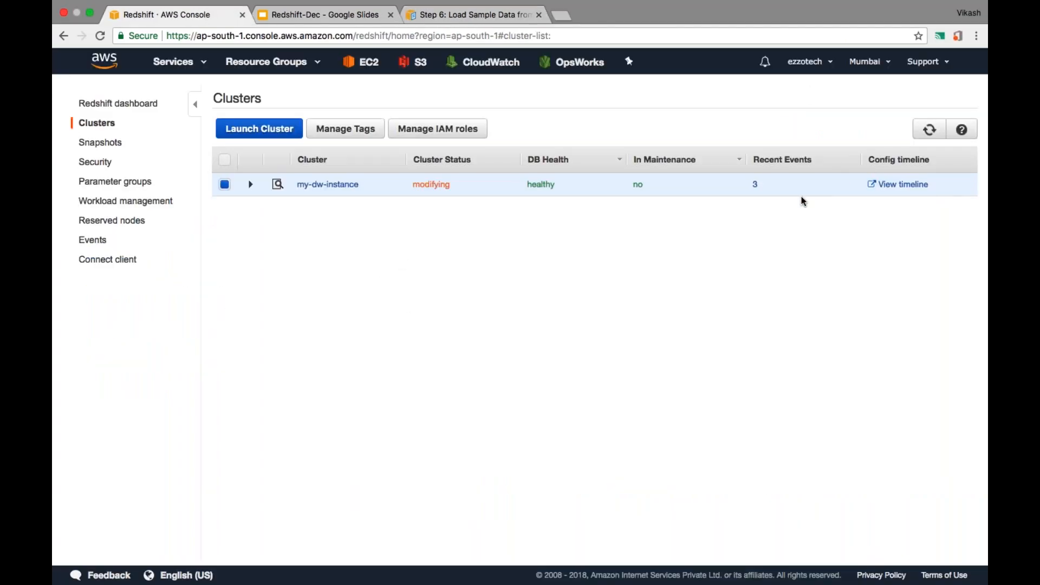
pyautogui.click(930, 129)
# Go to the IAM Roles page, search for red and open the summary of the red2s3 role.
pyautogui.click(201, 62)
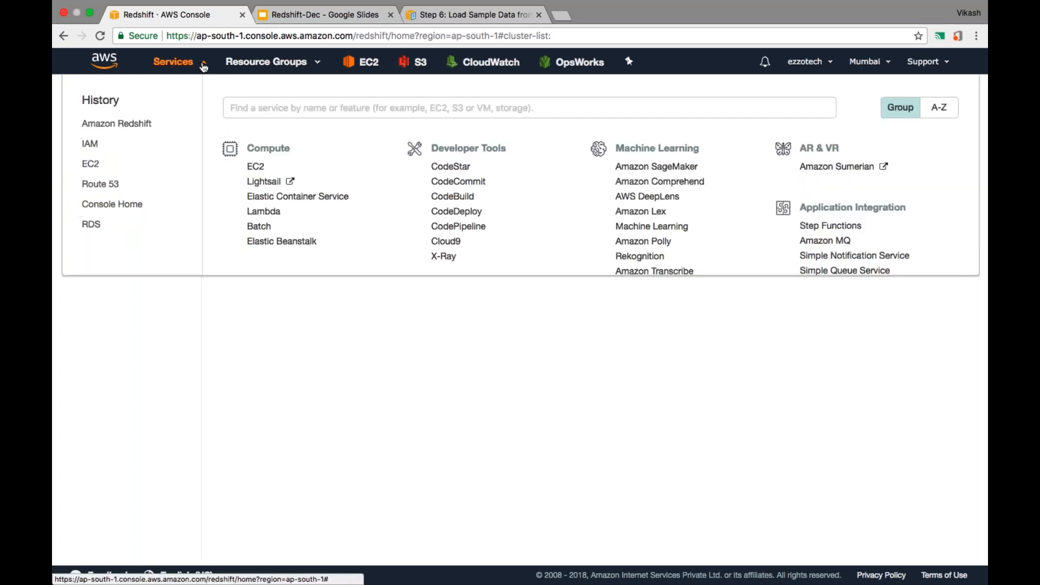
pyautogui.click(89, 143)
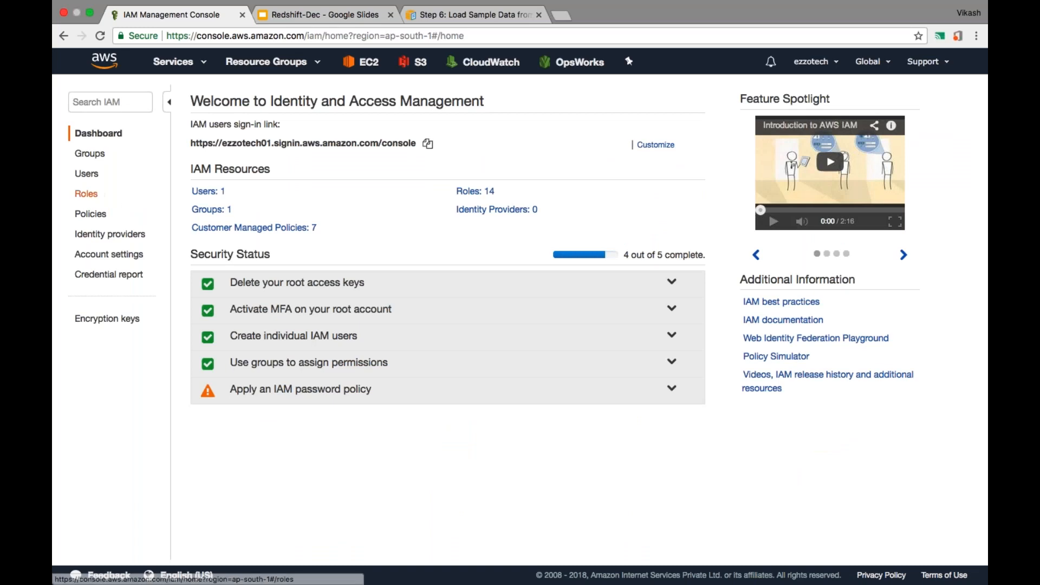
pyautogui.click(87, 193)
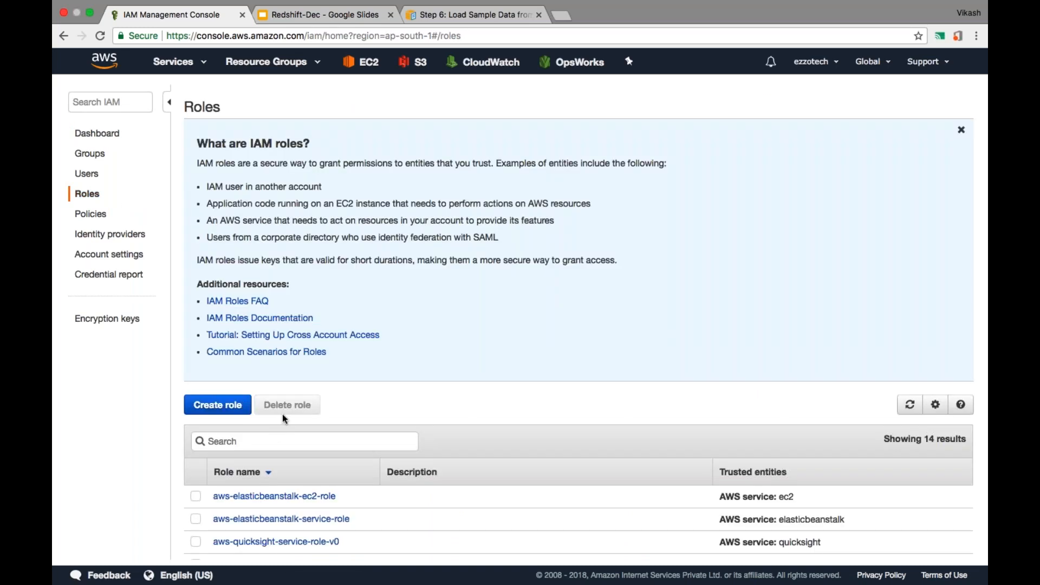
pyautogui.click(263, 443)
pyautogui.write('red')
pyautogui.click(233, 520)
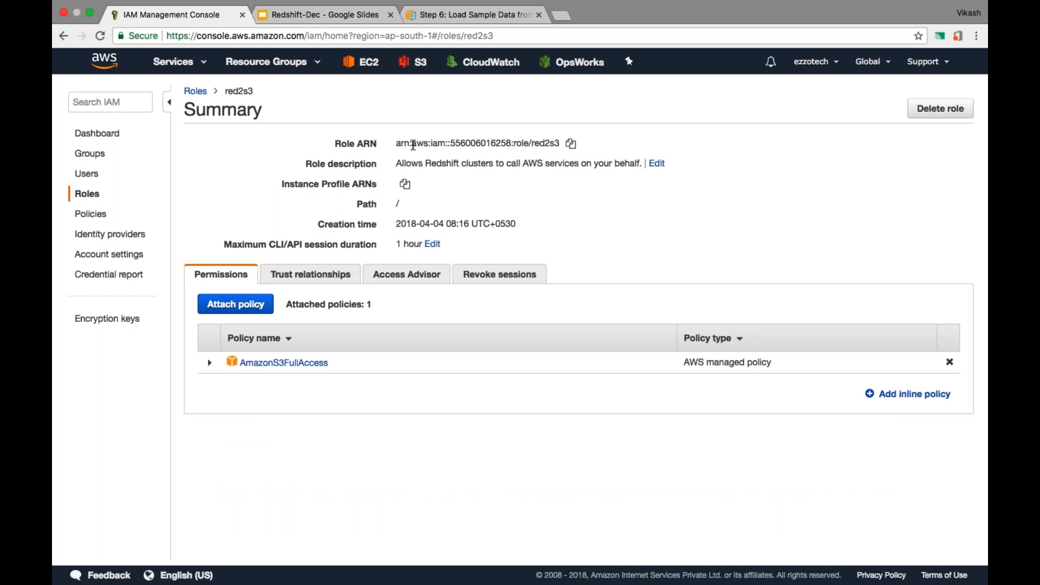
# Copy the red2s3 role ARN and substitute it for the <iam-role-arn> placeholder in the users COPY command in SQL Workbench/J.
pyautogui.moveTo(560, 144); pyautogui.dragTo(397, 145)
pyautogui.press('super+c')
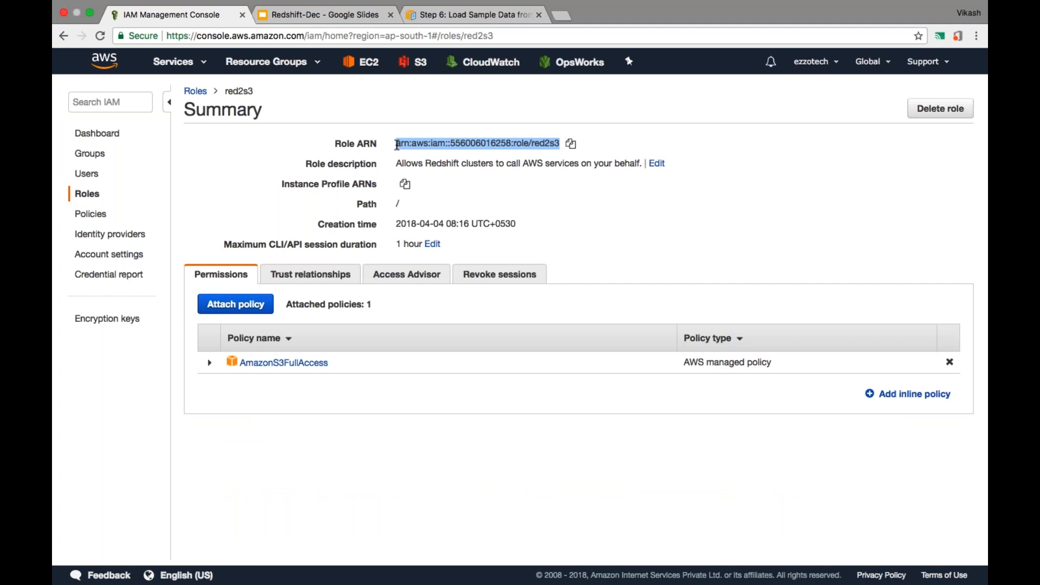
pyautogui.hotkey('ctrl', 'Left')
pyautogui.hotkey('ctrl', 'Left')
pyautogui.click(707, 569)
pyautogui.click(216, 97)
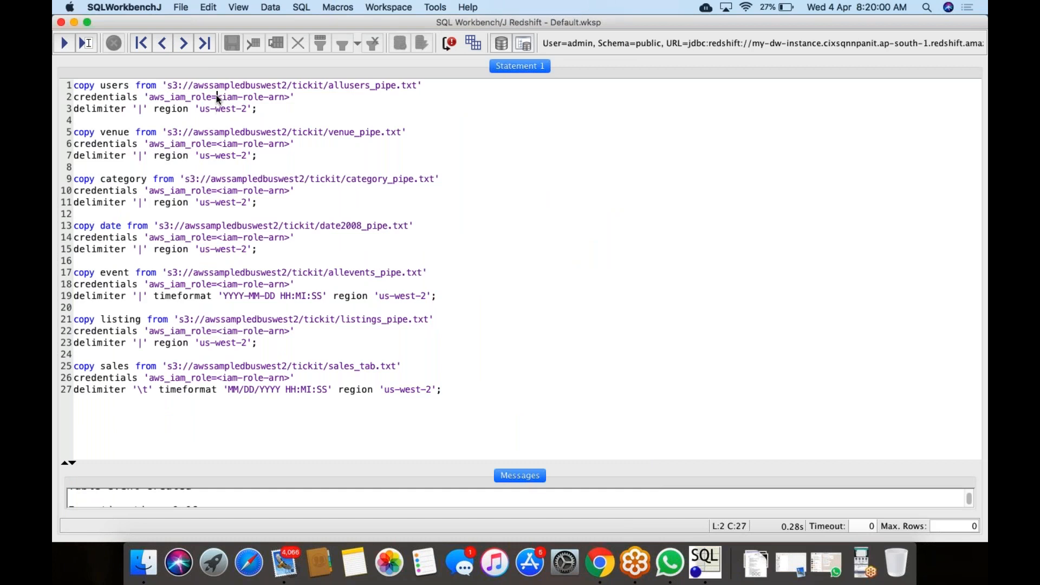
pyautogui.moveTo(218, 97); pyautogui.dragTo(288, 100)
pyautogui.press('super+v')
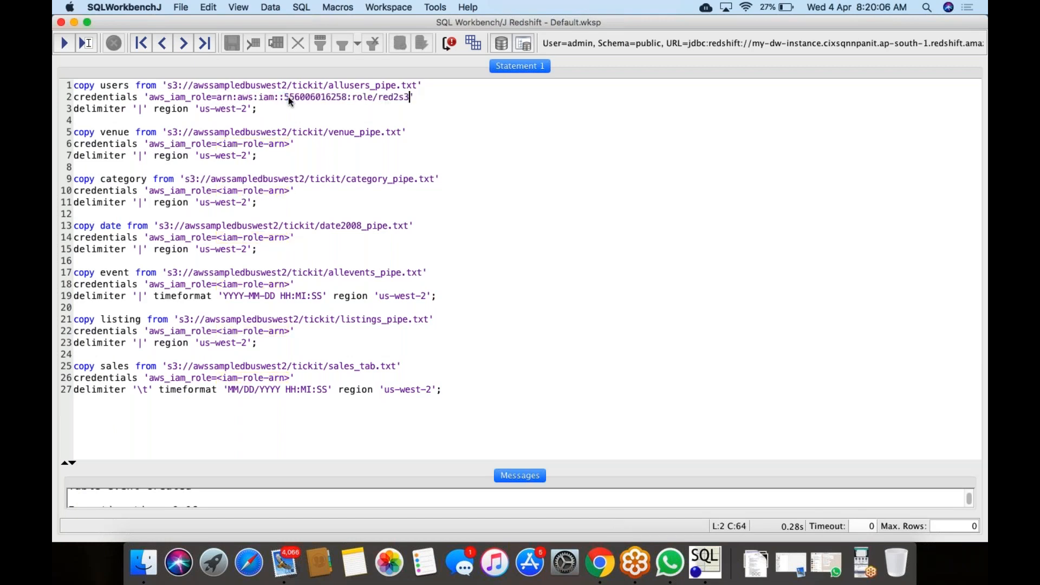
# Run only the users COPY command and enlarge the message area to review the execution log.
pyautogui.moveTo(266, 109); pyautogui.dragTo(74, 85)
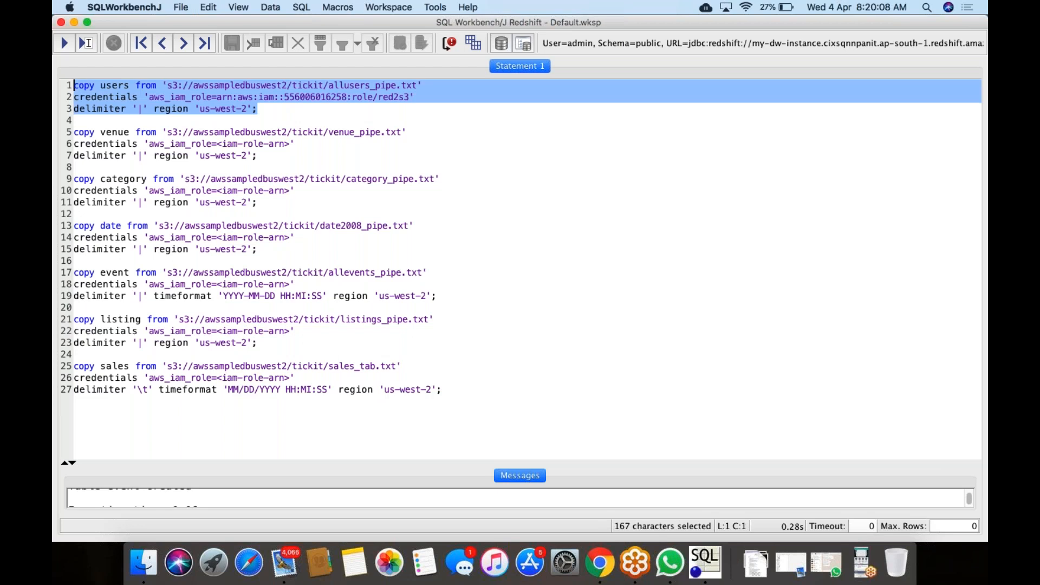
pyautogui.click(64, 43)
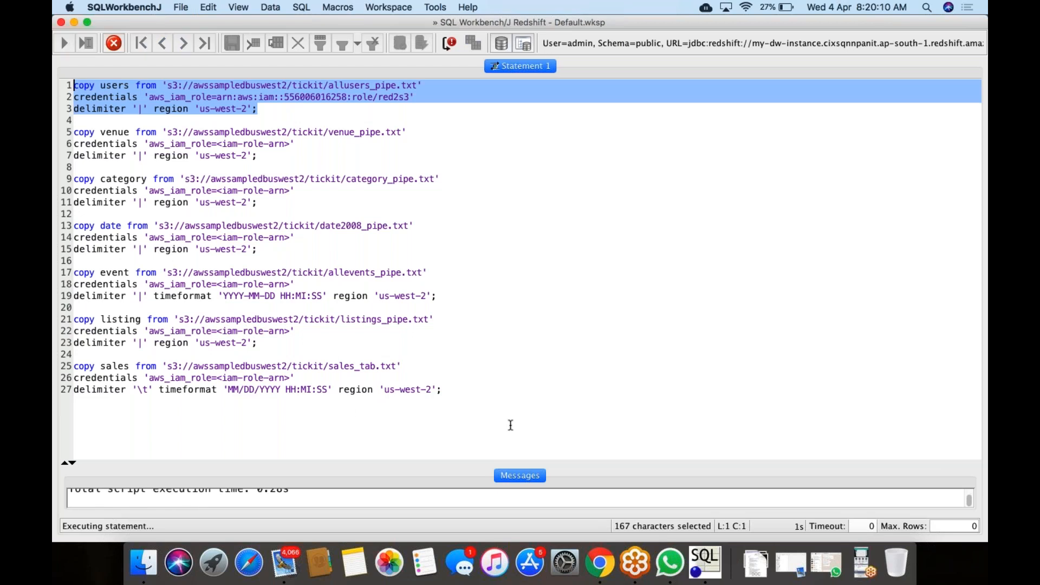
pyautogui.moveTo(543, 462); pyautogui.dragTo(537, 307)
pyautogui.scroll(10, 578, 441)
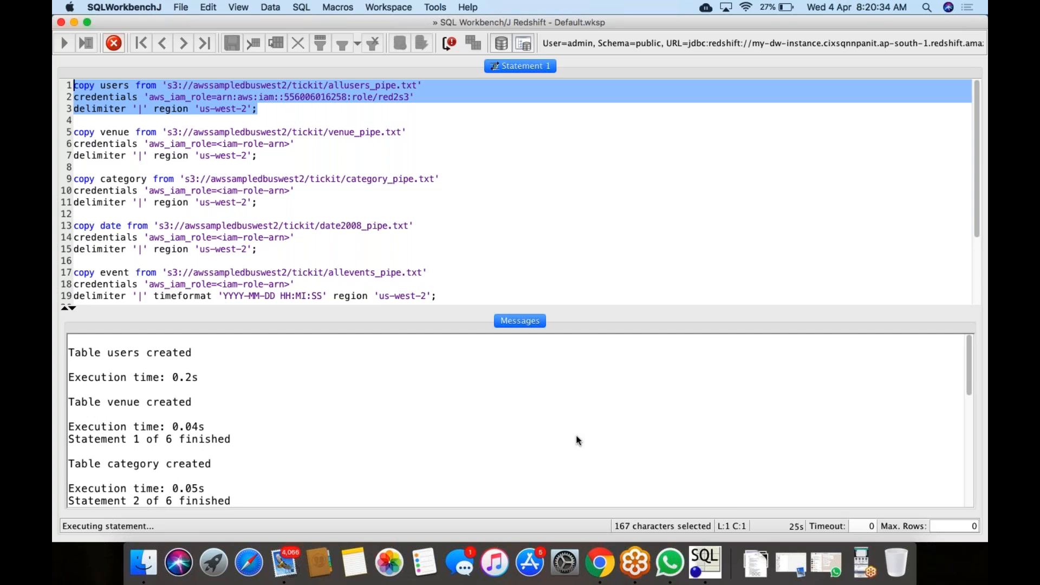
# Compare the role ARN in the users COPY command with the <iam-role-arn> placeholder in the venue COPY command.
pyautogui.click(336, 202)
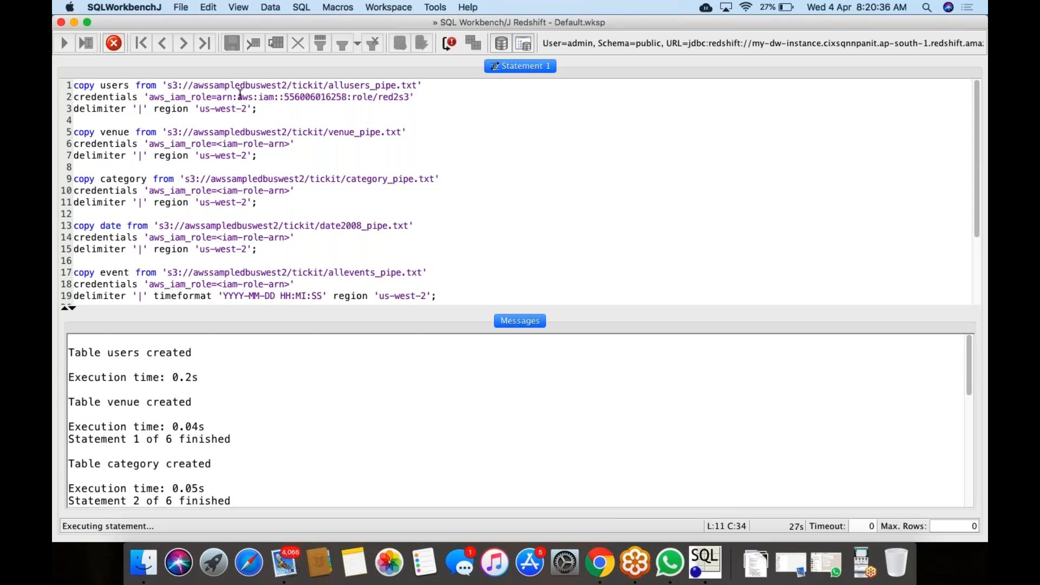
pyautogui.moveTo(216, 98); pyautogui.dragTo(409, 100)
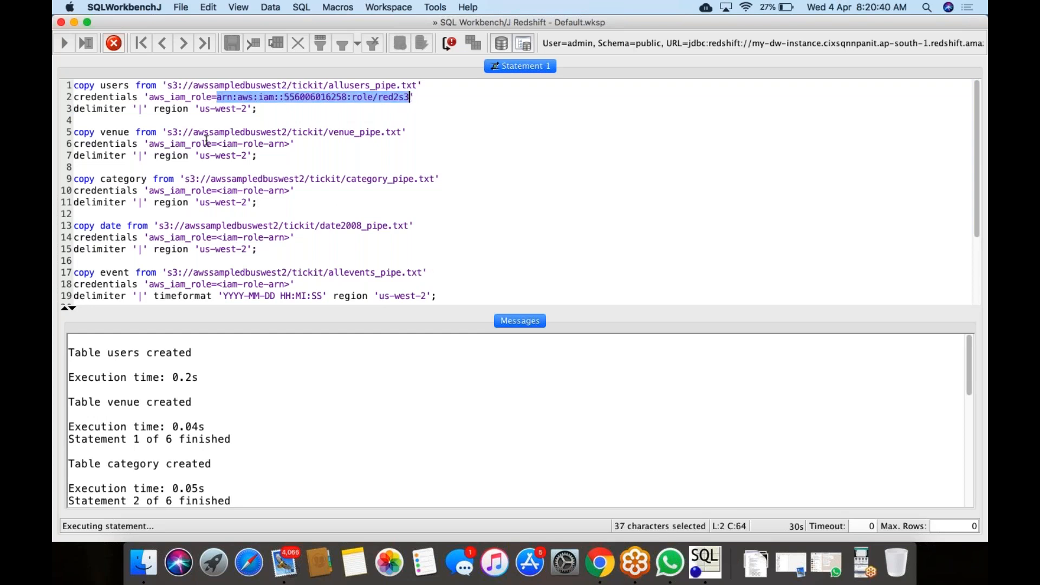
pyautogui.moveTo(216, 144); pyautogui.dragTo(291, 144)
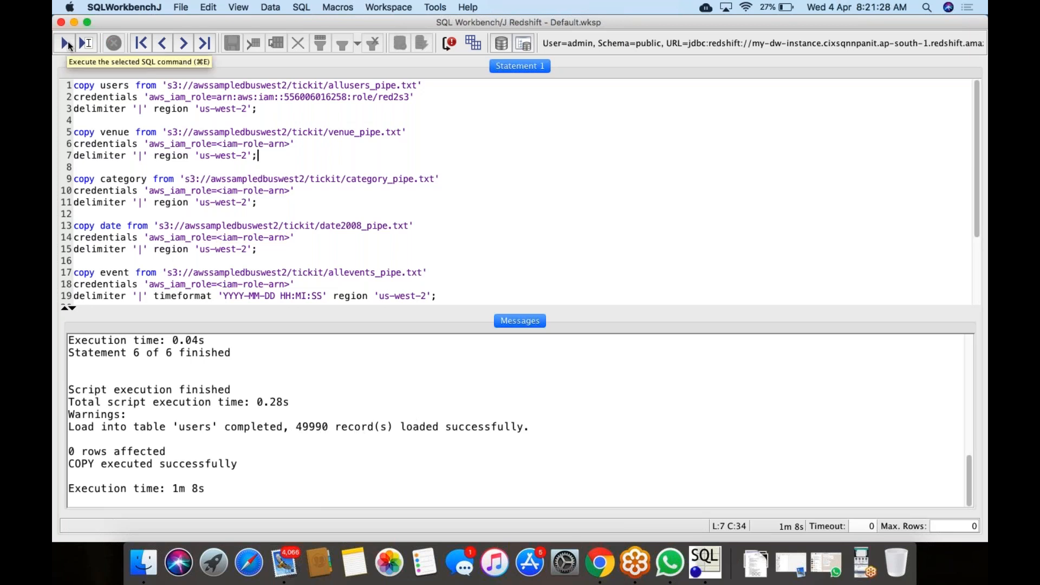
# Add the query select * from user on its own line below the users COPY command and run it.
pyautogui.click(287, 117)
pyautogui.press('Return')
pyautogui.press('Return')
pyautogui.press('Return')
pyautogui.press('Up')
pyautogui.press('Up')
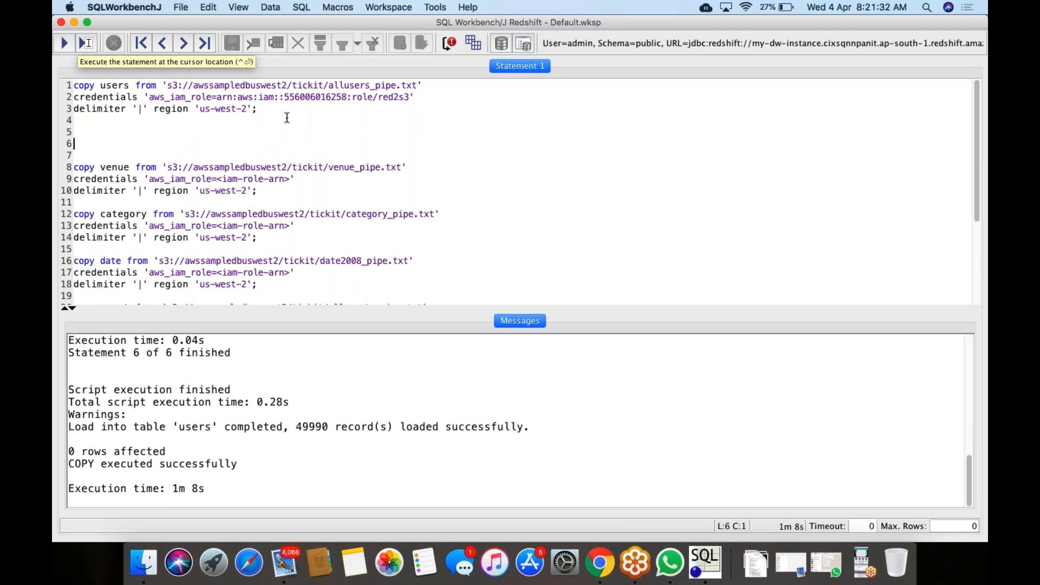
pyautogui.write('selec')
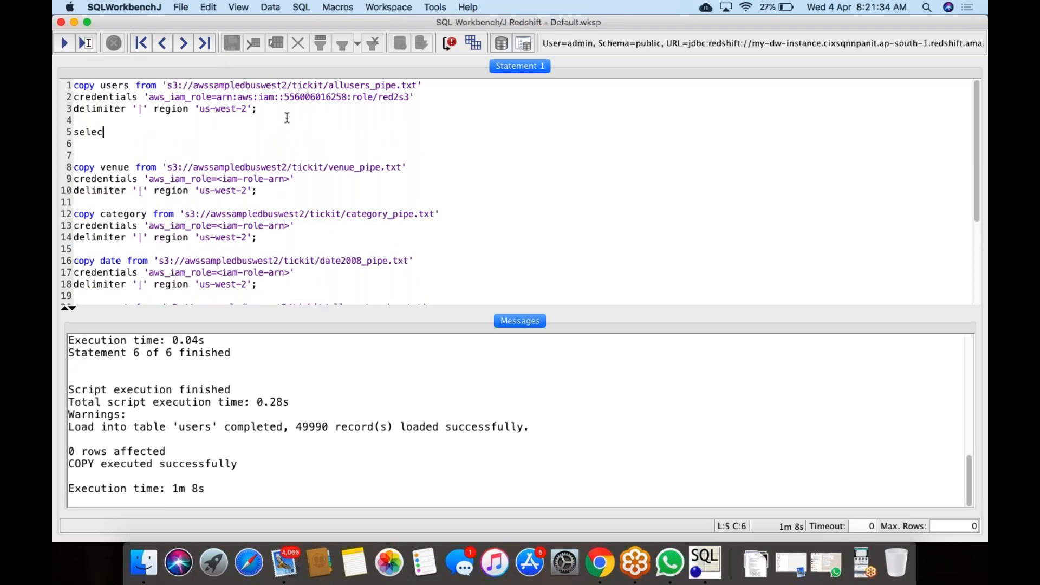
pyautogui.write('t * from user')
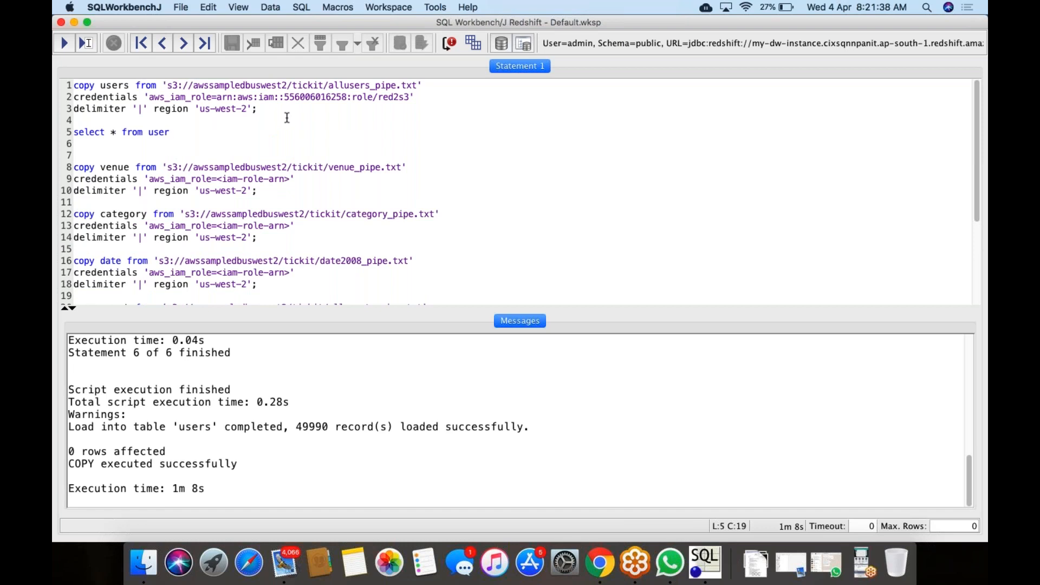
pyautogui.moveTo(170, 132); pyautogui.dragTo(68, 133)
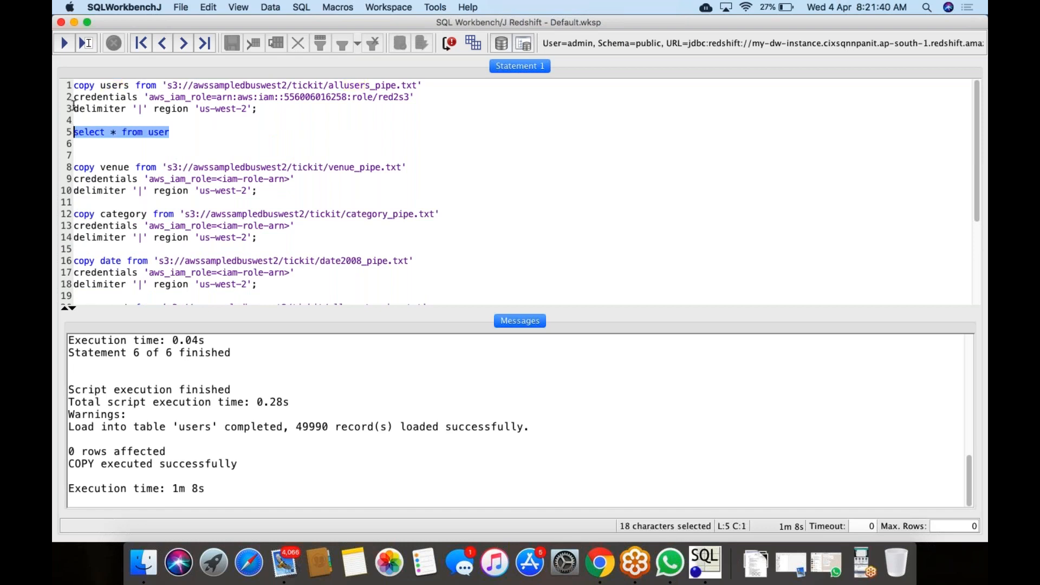
pyautogui.click(65, 43)
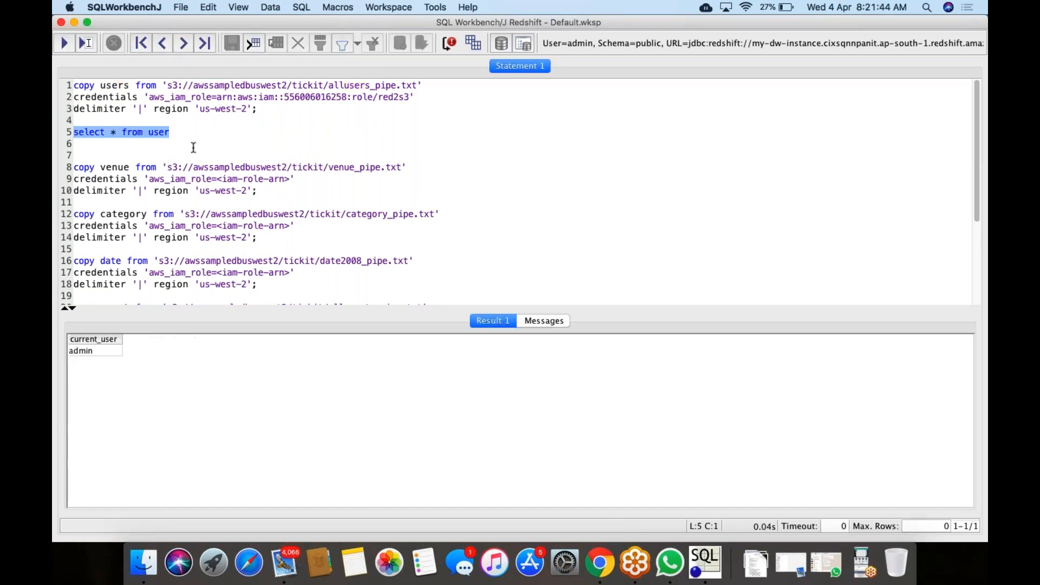
# Correct the query to select * from users and run it.
pyautogui.click(156, 150)
pyautogui.click(173, 132)
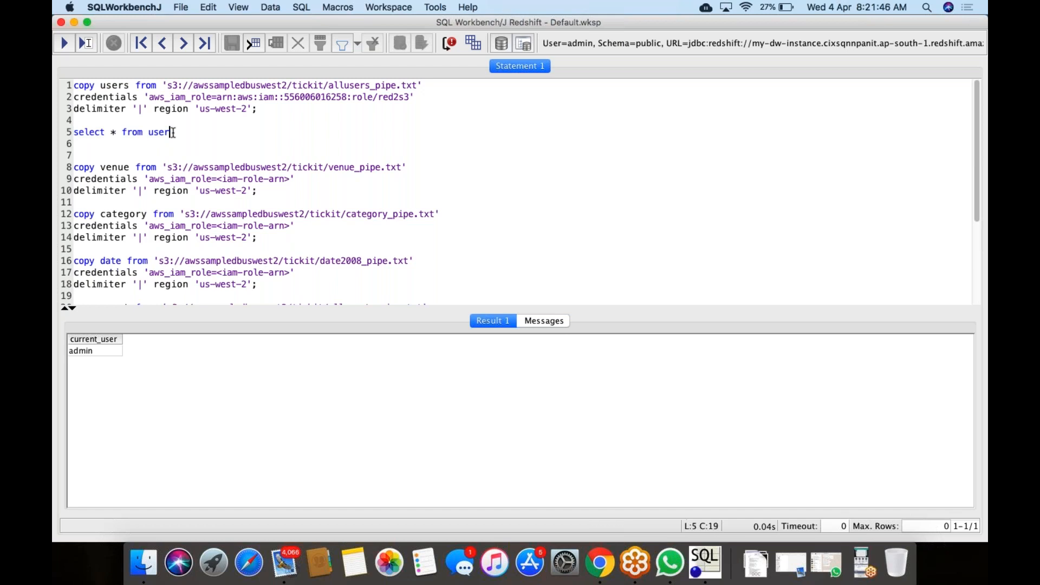
pyautogui.write('s')
pyautogui.moveTo(177, 132); pyautogui.dragTo(71, 124)
pyautogui.click(64, 43)
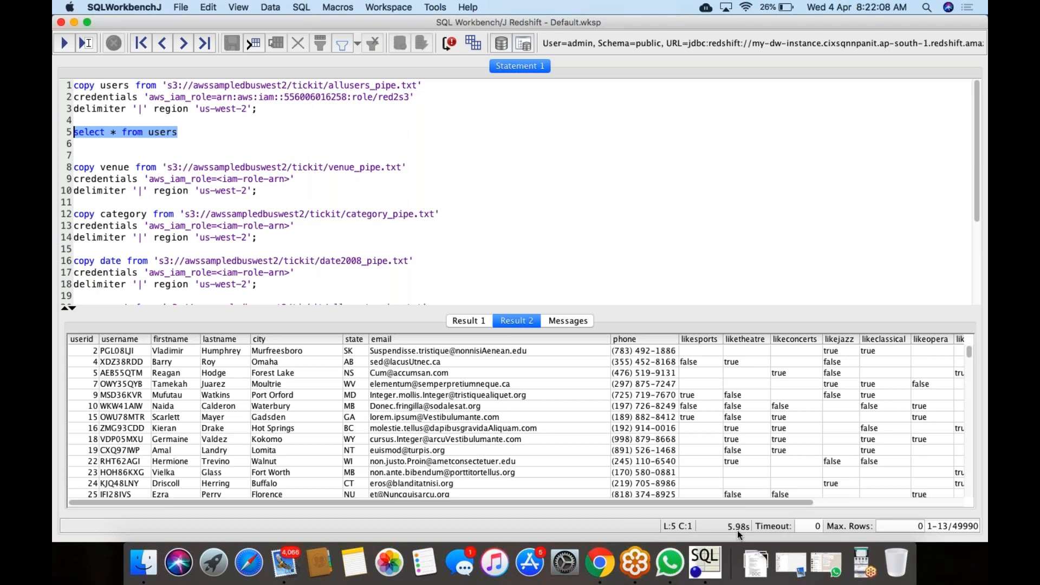
# Examine the loaded rows and the columns of the users table in the query result.
pyautogui.scroll(-5, 710, 467)
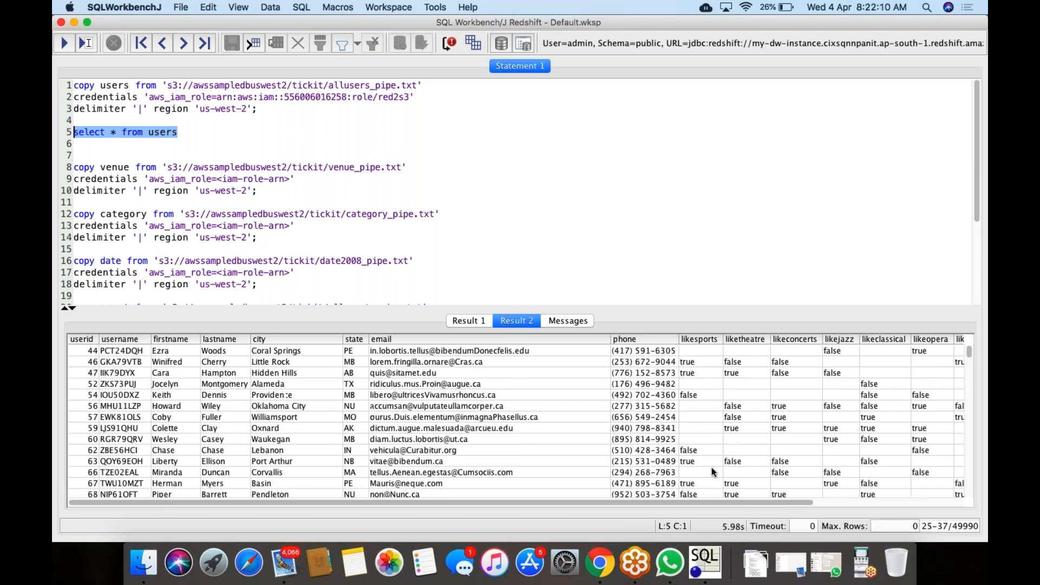
pyautogui.scroll(-5, 586, 385)
pyautogui.scroll(-20, 587, 384)
pyautogui.hscroll(5, 587, 384)
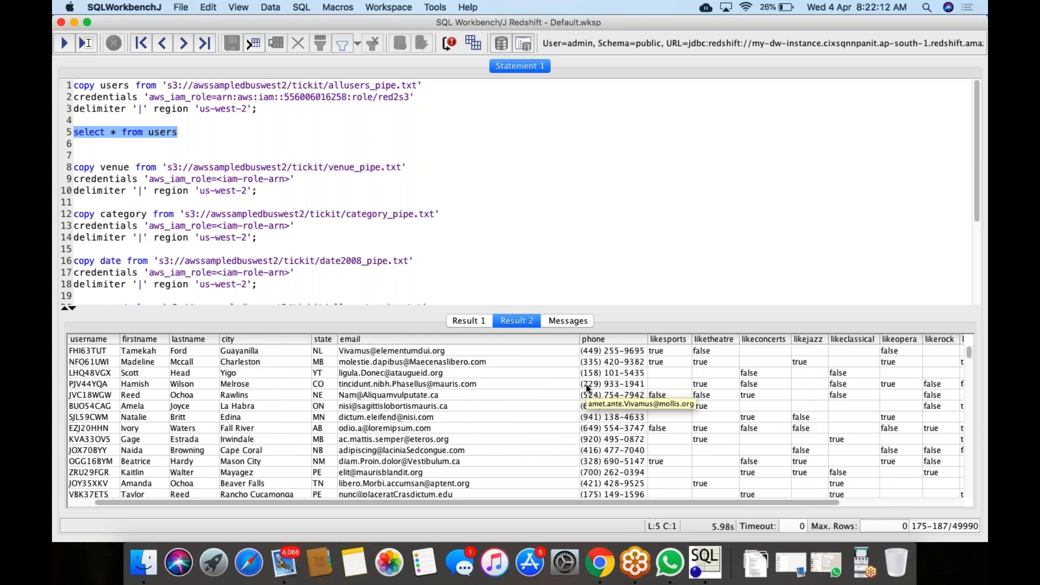
pyautogui.scroll(-20, 587, 386)
pyautogui.hscroll(2, 587, 386)
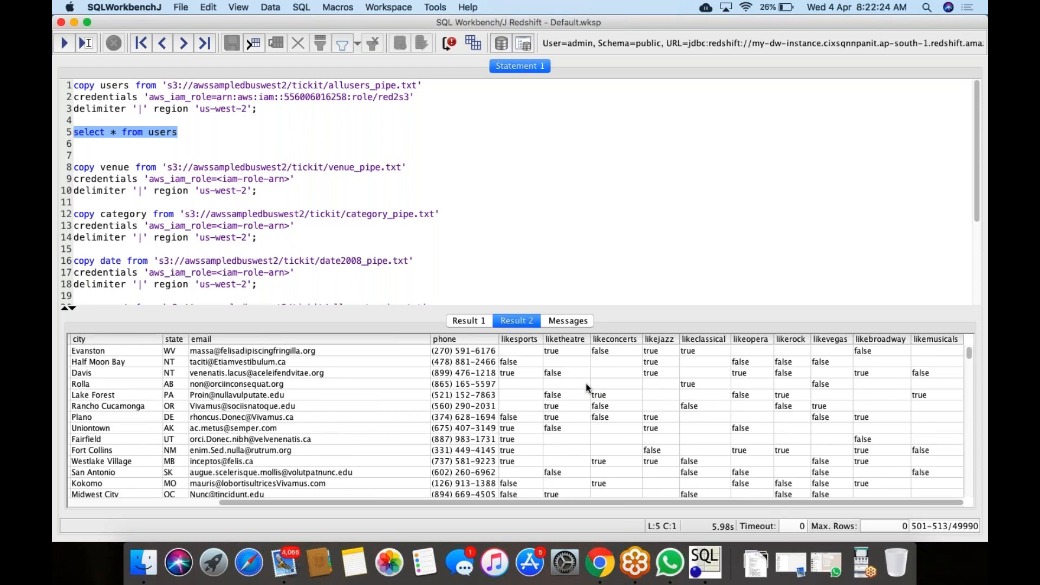
pyautogui.click(291, 179)
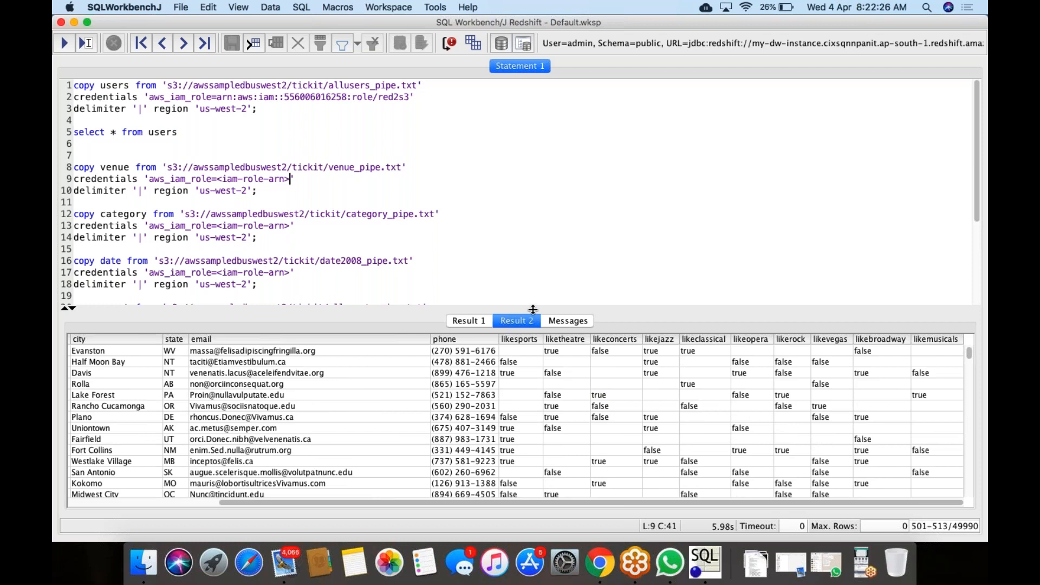
# Switch to Chrome and review the example queries in the Step 6: Load Sample Data documentation.
pyautogui.click(599, 564)
pyautogui.hotkey('ctrl', 'Right')
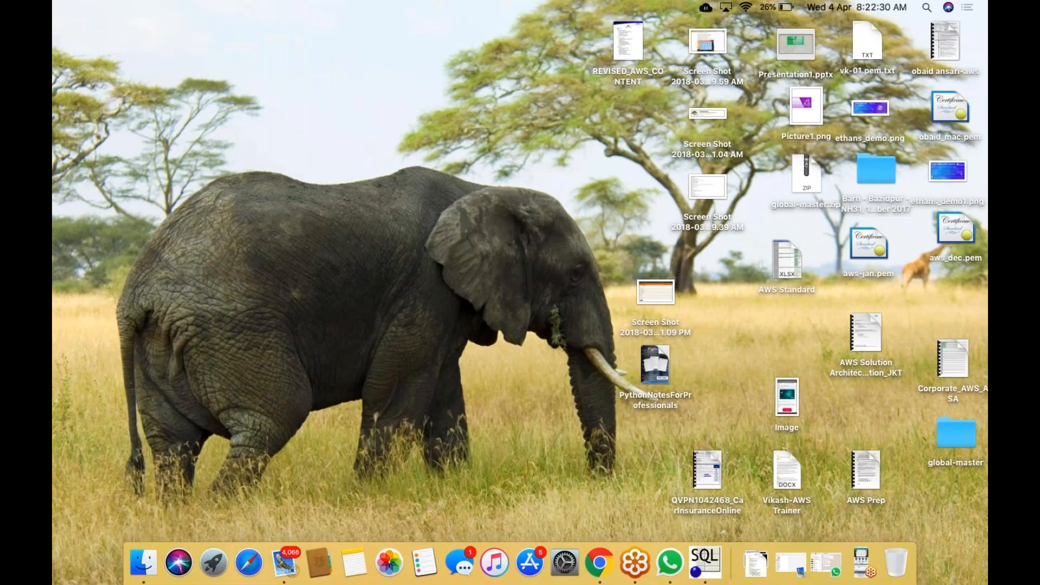
pyautogui.hotkey('ctrl', 'Right')
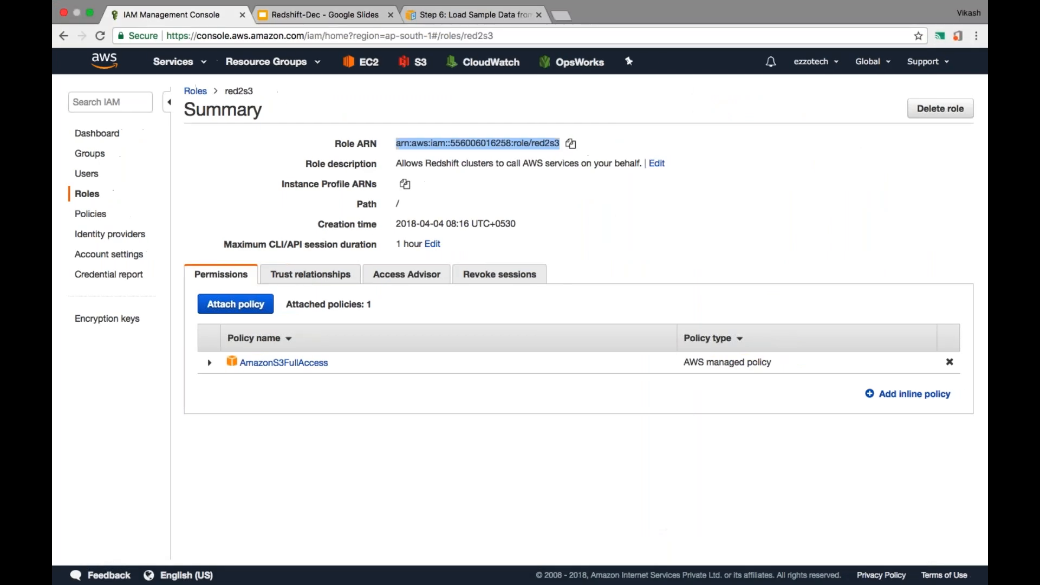
pyautogui.click(445, 20)
pyautogui.scroll(-6, 575, 326)
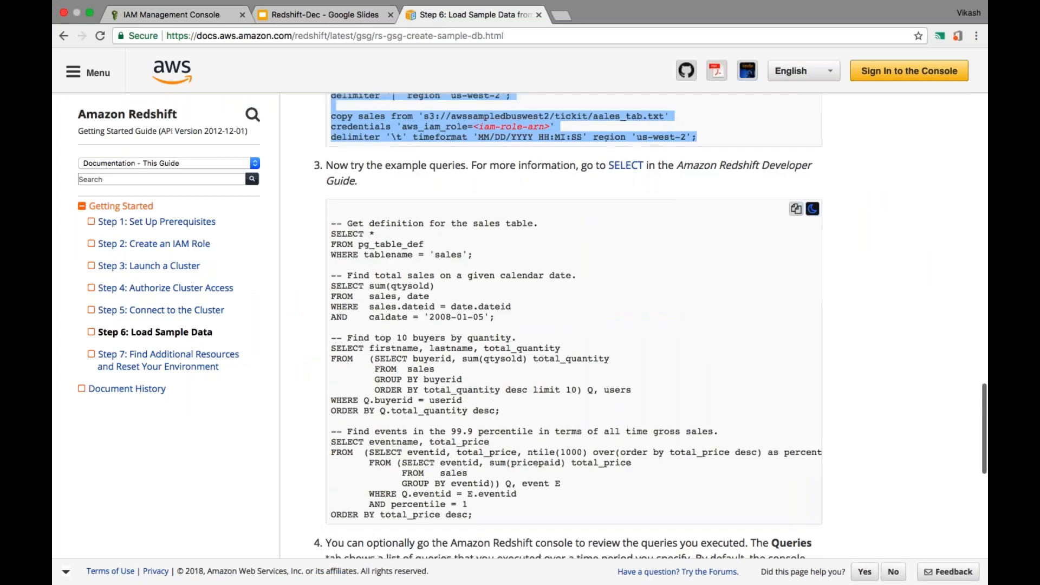
pyautogui.scroll(-12, 574, 325)
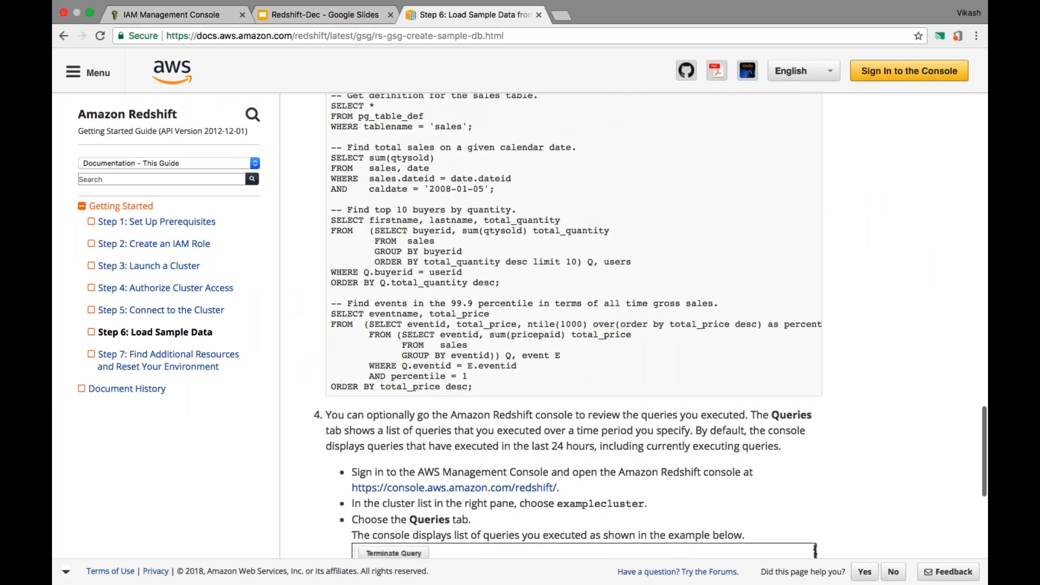
pyautogui.scroll(20, 575, 325)
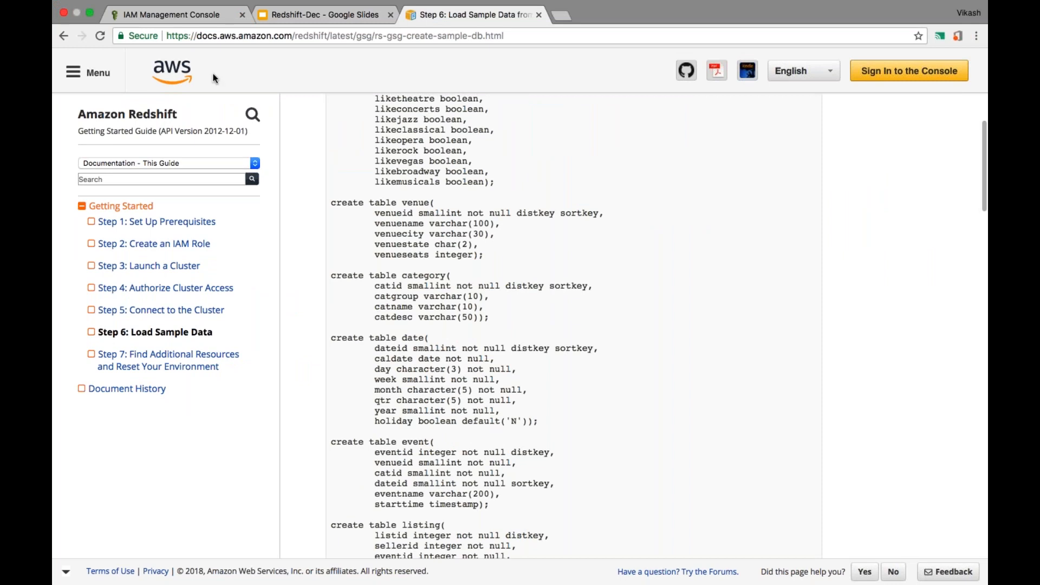
# Go to the Redshift cluster list in the AWS console and show the details of my-dw-instance.
pyautogui.click(198, 18)
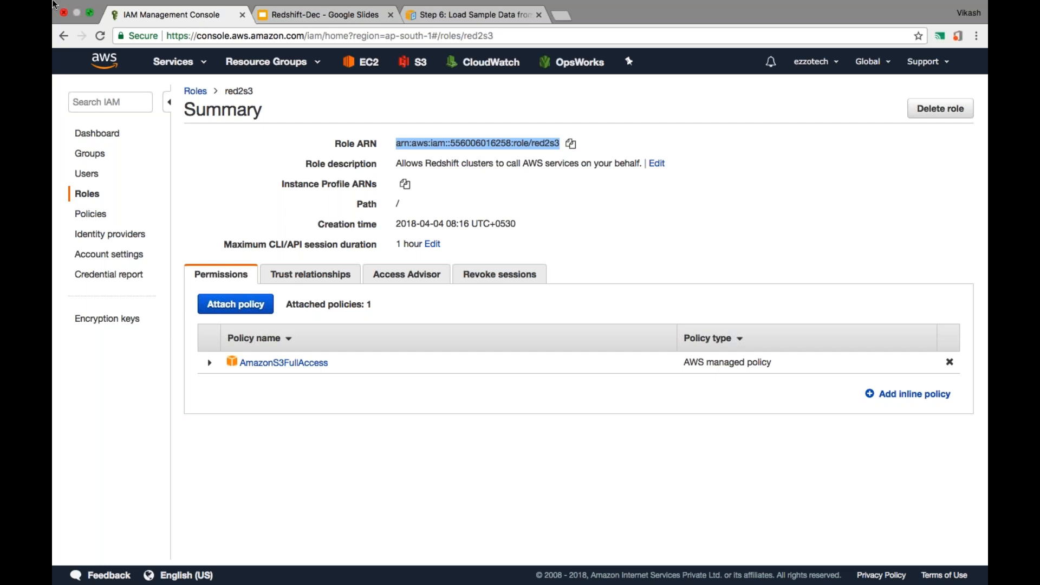
pyautogui.click(173, 61)
pyautogui.click(115, 147)
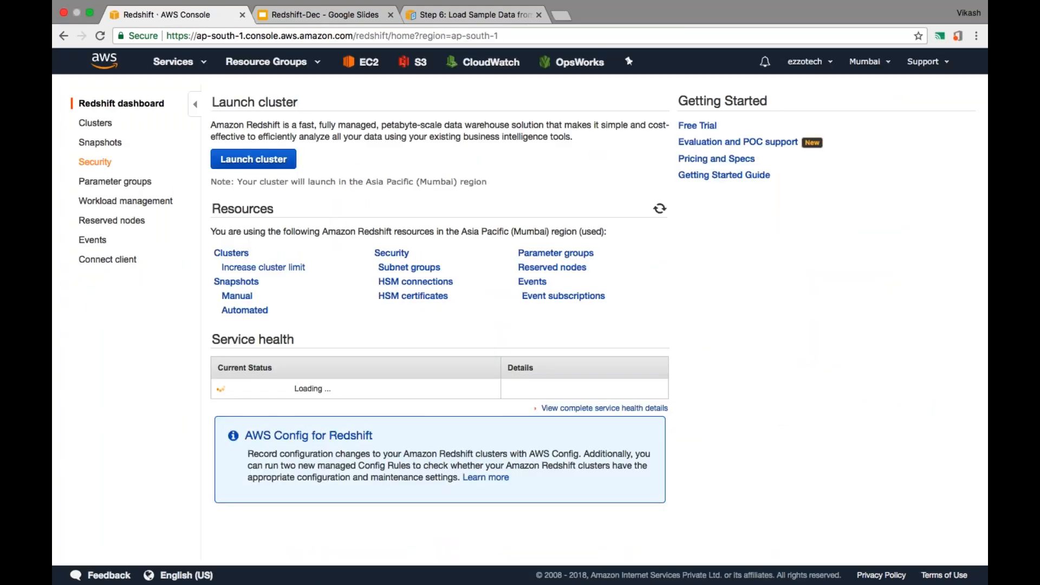
pyautogui.click(100, 124)
pyautogui.click(224, 184)
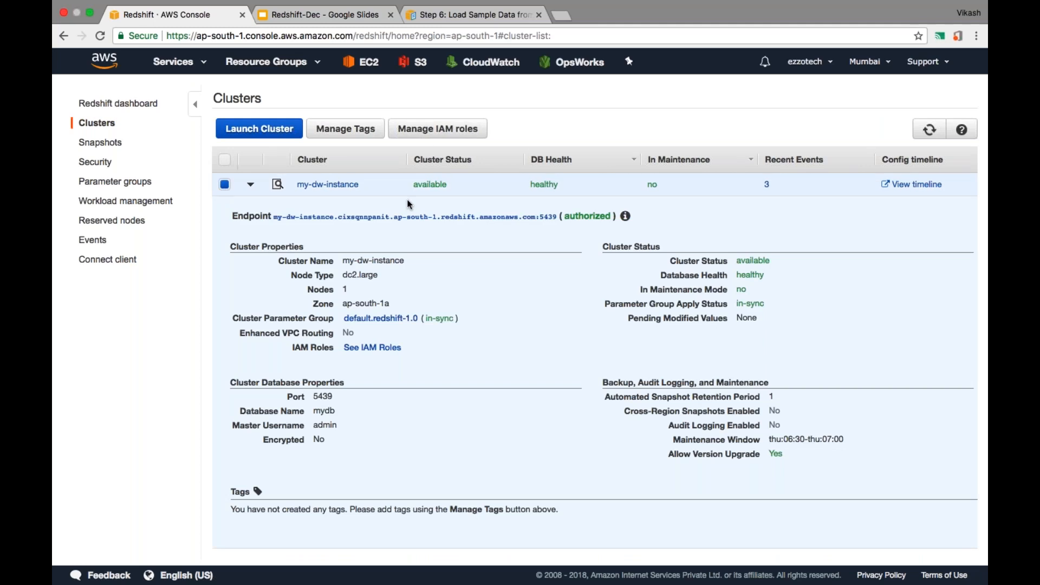
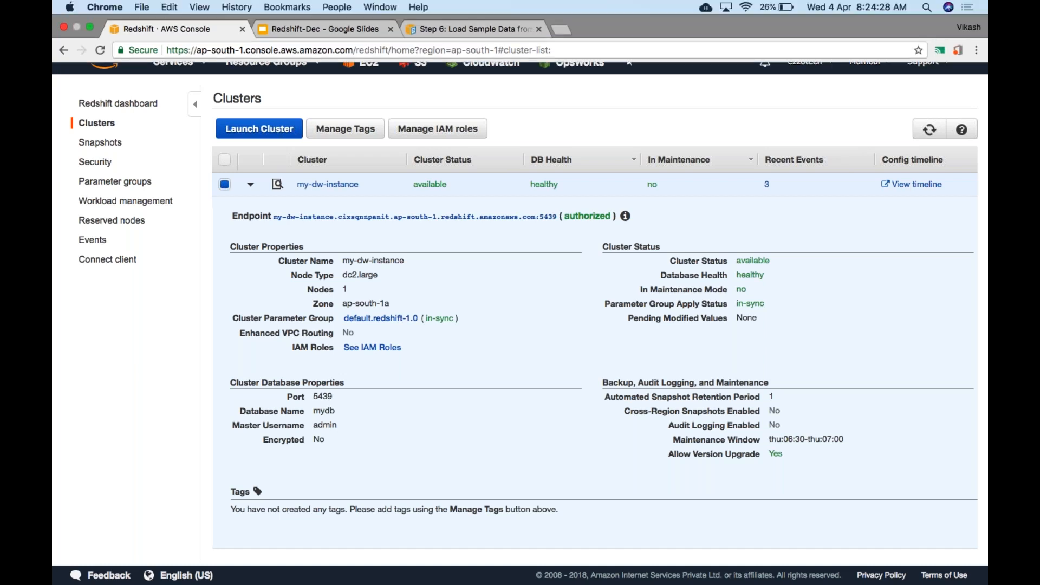
# Return to the Step 6: Load Sample Data documentation and examine its create table statements for users and venue.
pyautogui.hotkey('ctrl', 'Left')
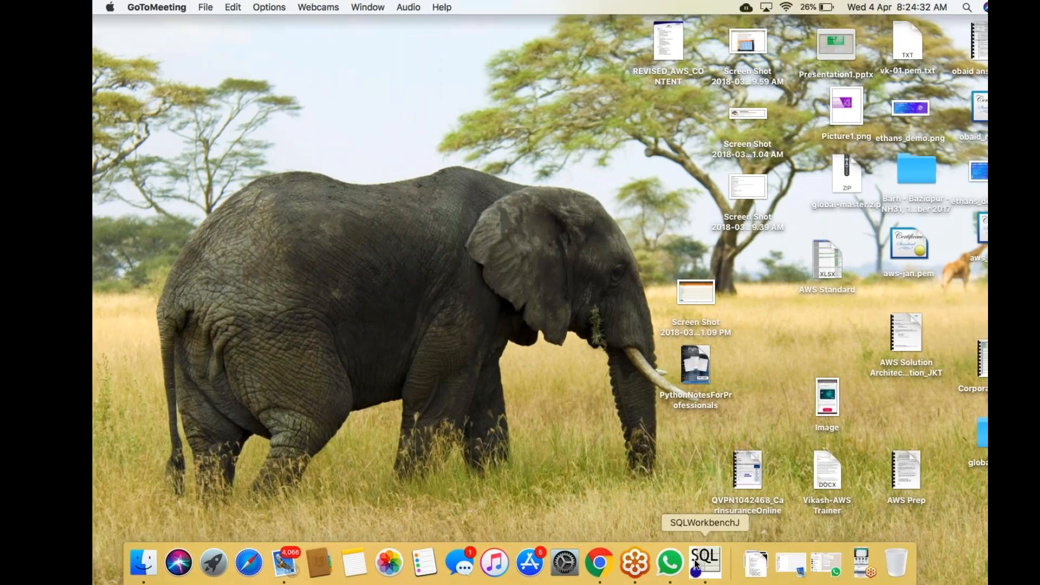
pyautogui.click(696, 564)
pyautogui.click(600, 564)
pyautogui.hotkey('ctrl', 'Right')
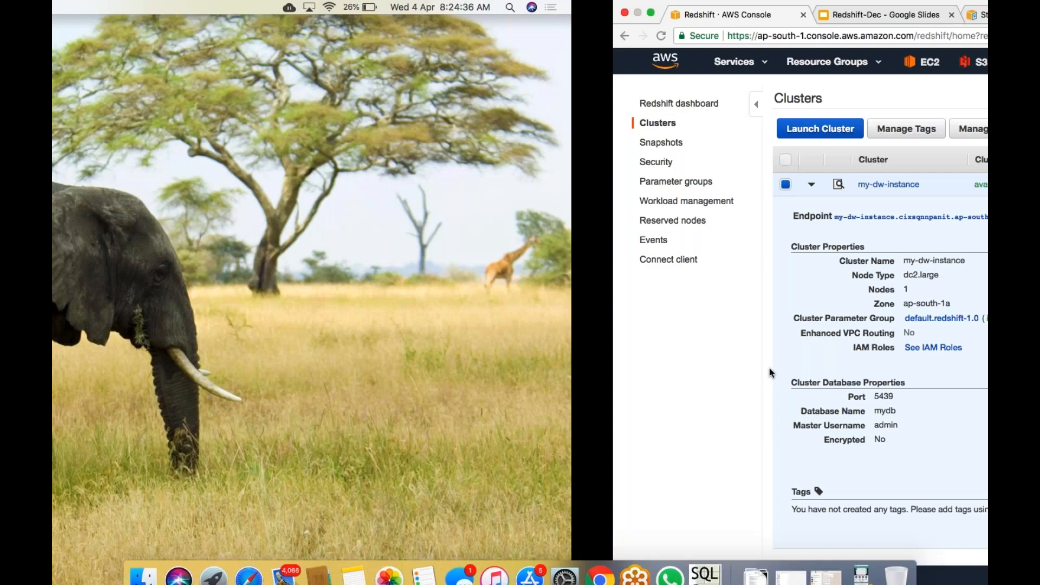
pyautogui.click(472, 14)
pyautogui.scroll(2, 485, 114)
pyautogui.scroll(10, 388, 148)
pyautogui.scroll(-10, 388, 148)
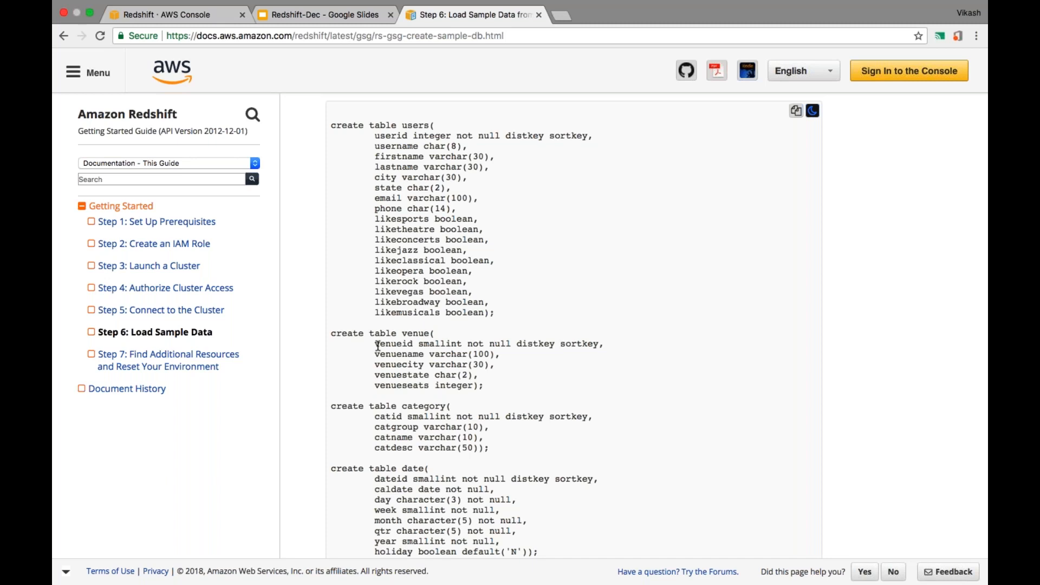
# Switch to SQL Workbench/J and review the COPY statement for the users table.
pyautogui.hotkey('ctrl', 'Right')
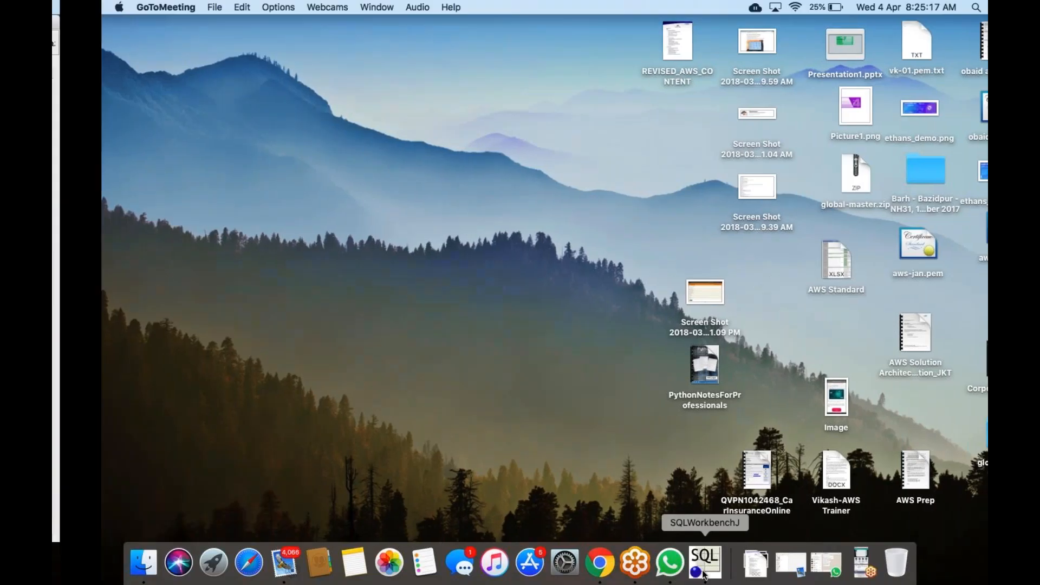
pyautogui.click(705, 576)
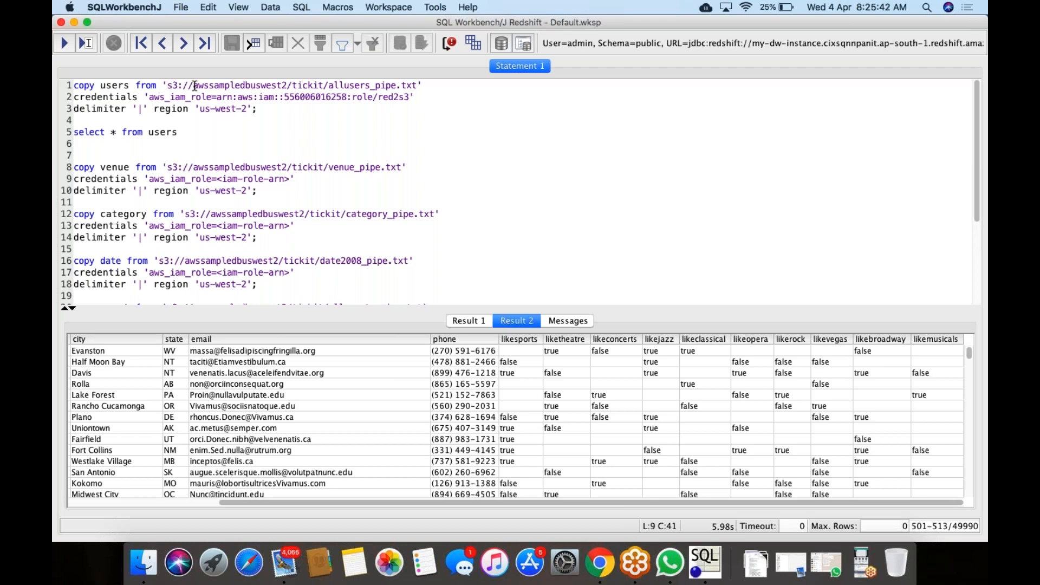
# Switch back to Chrome and open the configuration details of the my-dw-instance cluster in the Redshift console.
pyautogui.hotkey('ctrl', 'Right')
pyautogui.hotkey('ctrl', 'Right')
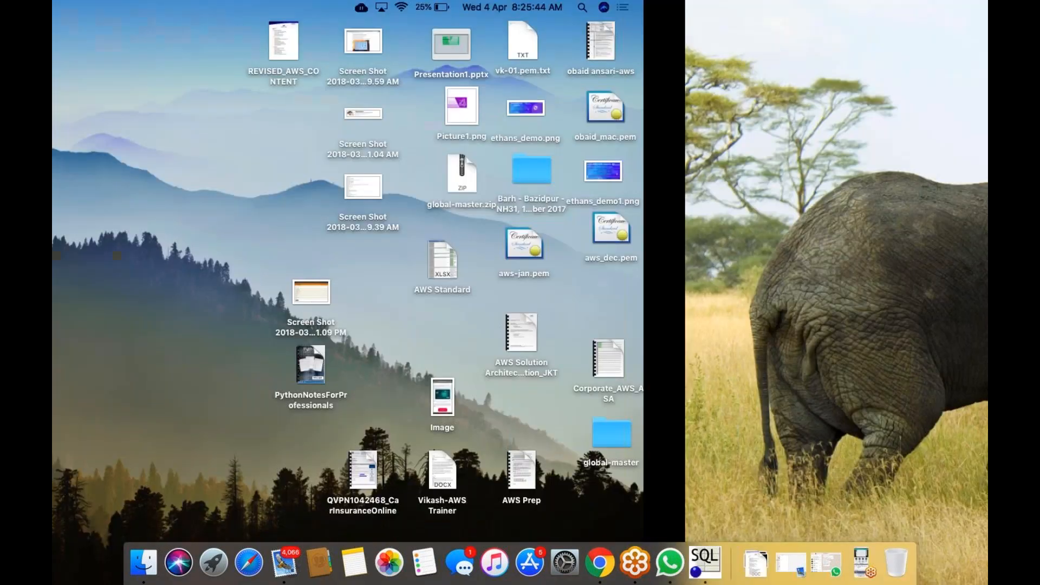
pyautogui.click(600, 563)
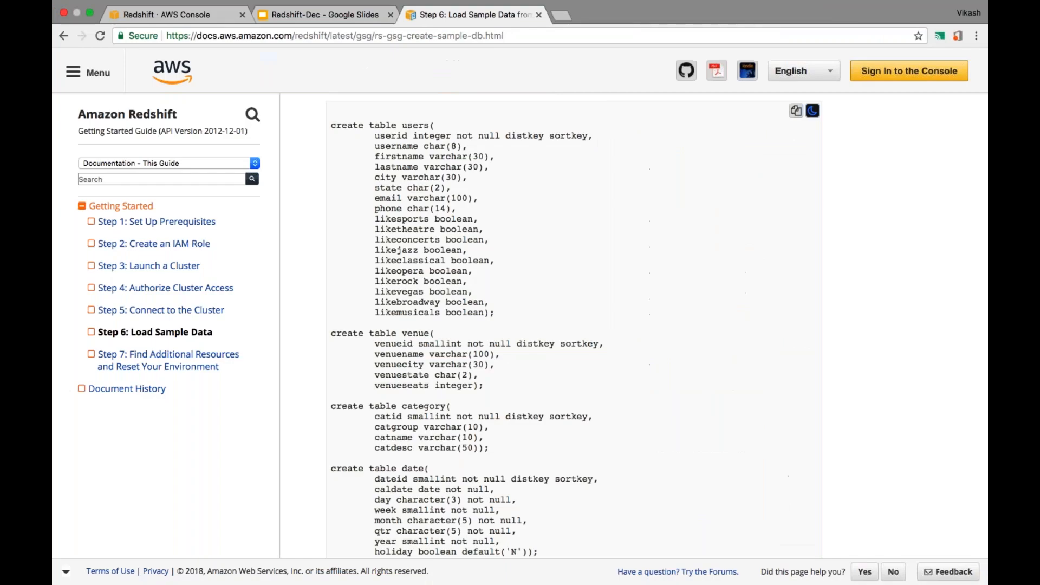
pyautogui.hotkey('ctrl', 'Tab')
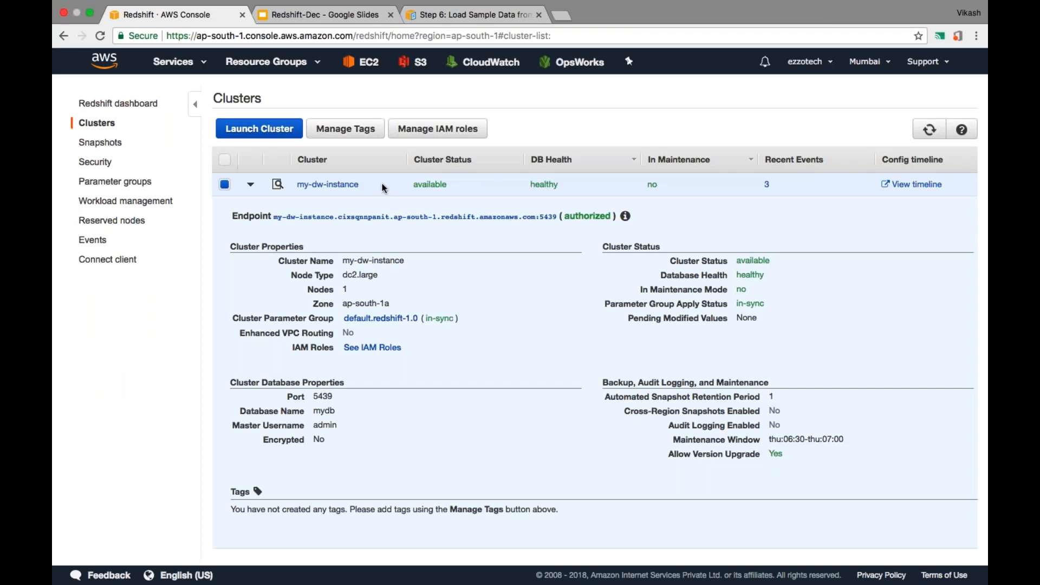
pyautogui.click(331, 185)
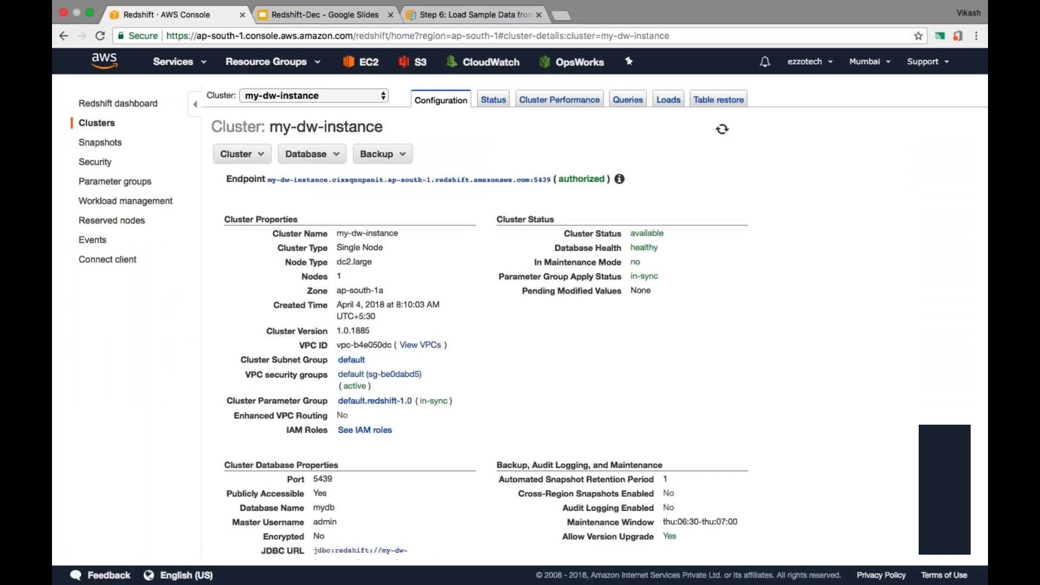
# Review the modification settings of the my-dw-instance cluster and close them without applying changes.
pyautogui.click(254, 156)
pyautogui.click(239, 181)
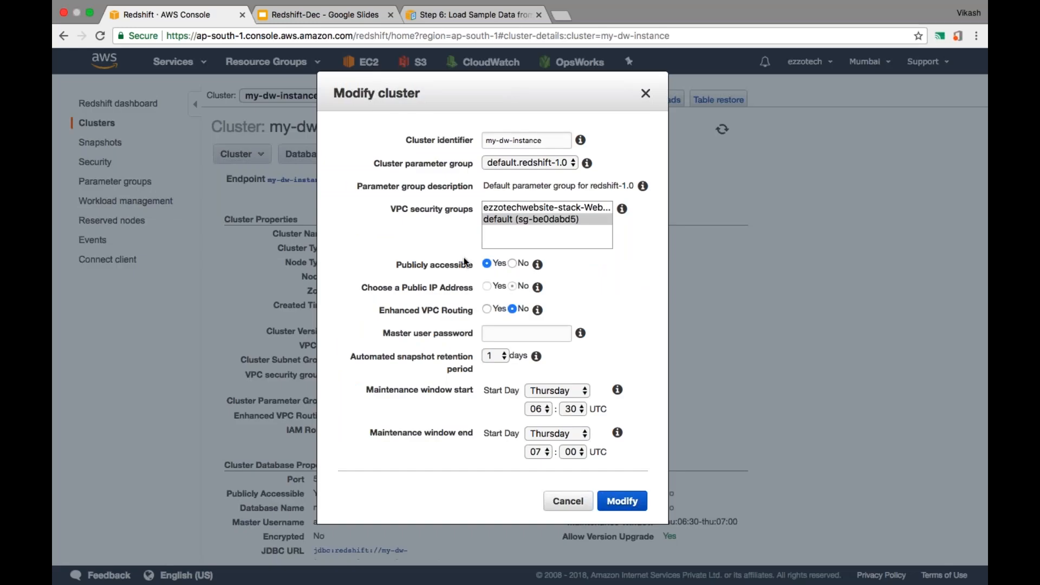
pyautogui.click(646, 94)
# Review the node type, cluster type and node count options for resizing my-dw-instance, and close them without resizing.
pyautogui.click(253, 156)
pyautogui.click(241, 200)
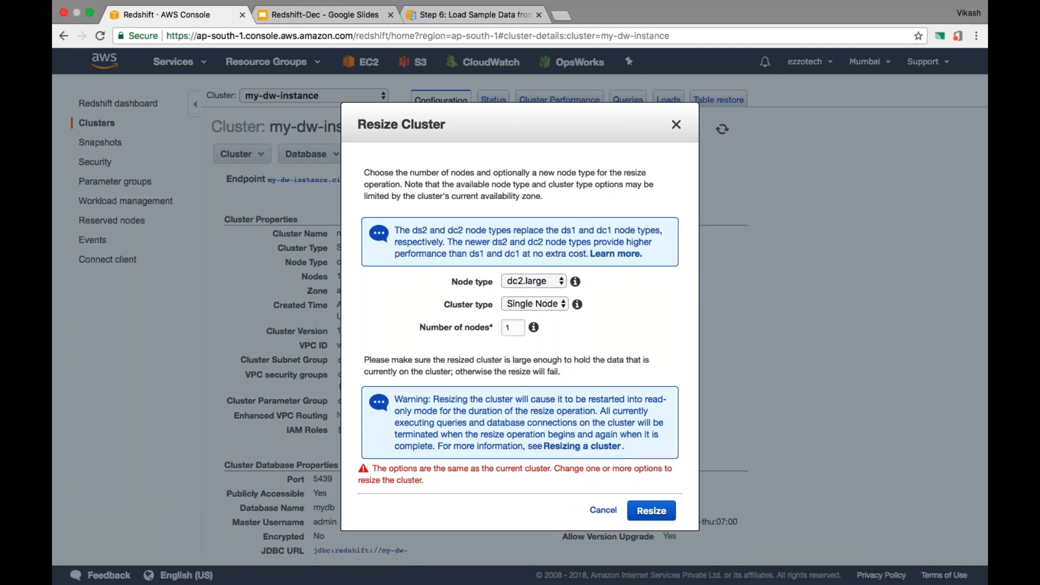
pyautogui.click(676, 124)
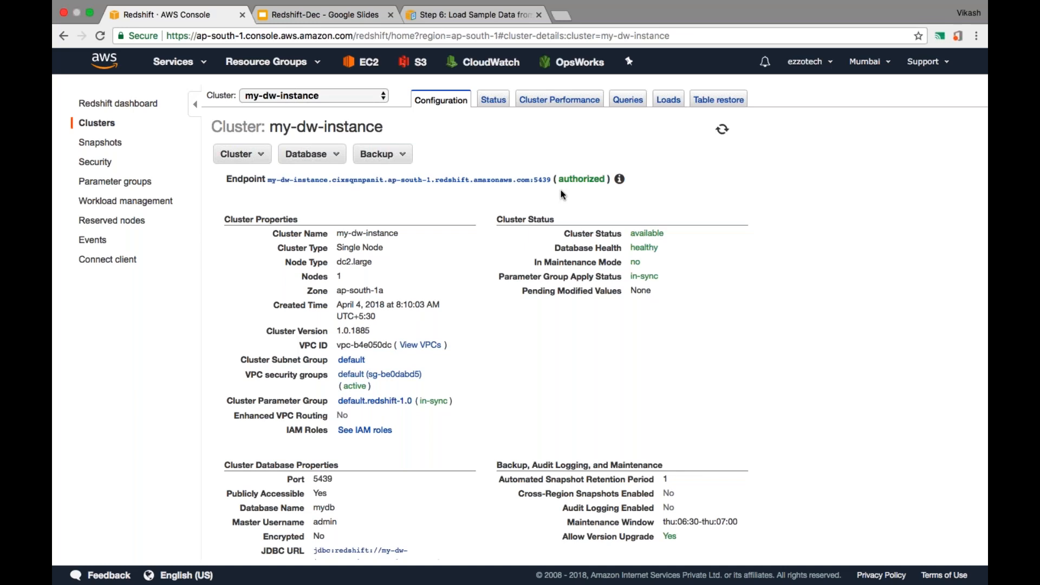
# Take the Chrome window out of full-screen mode.
pyautogui.moveTo(92, 3)
pyautogui.click(91, 30)
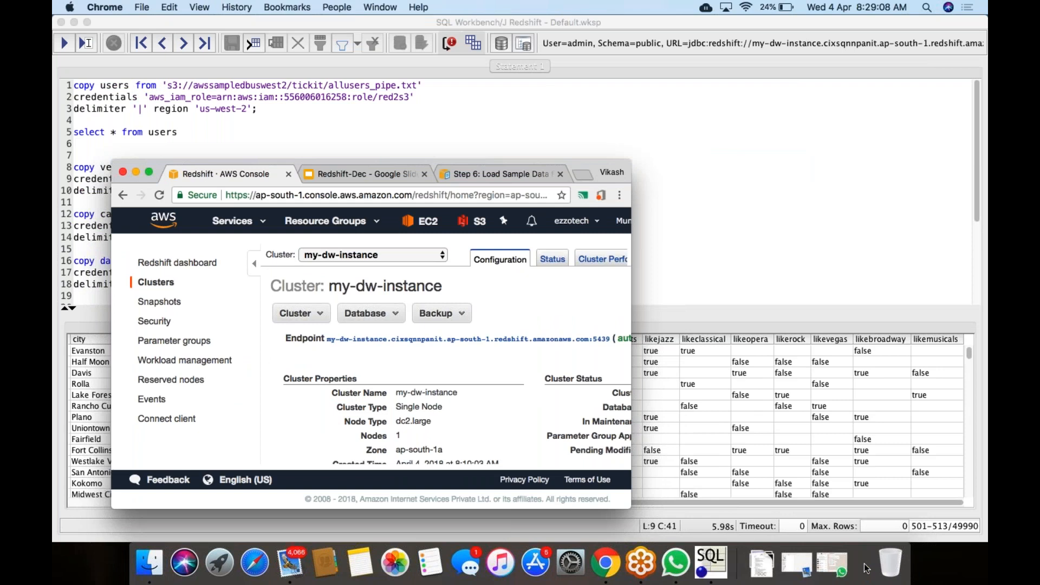